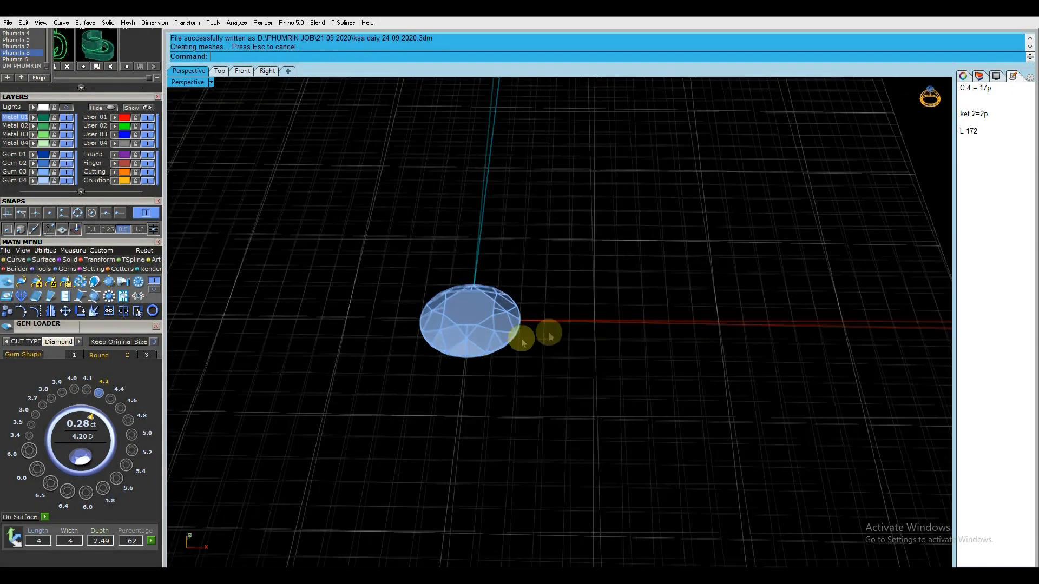
Delete the existing round gem at the origin
scroll(536, 341, down, 3)
click(619, 343)
drag(619, 343, 436, 228)
scroll(433, 255, down, 2)
shift+right_drag(429, 271, 429, 281)
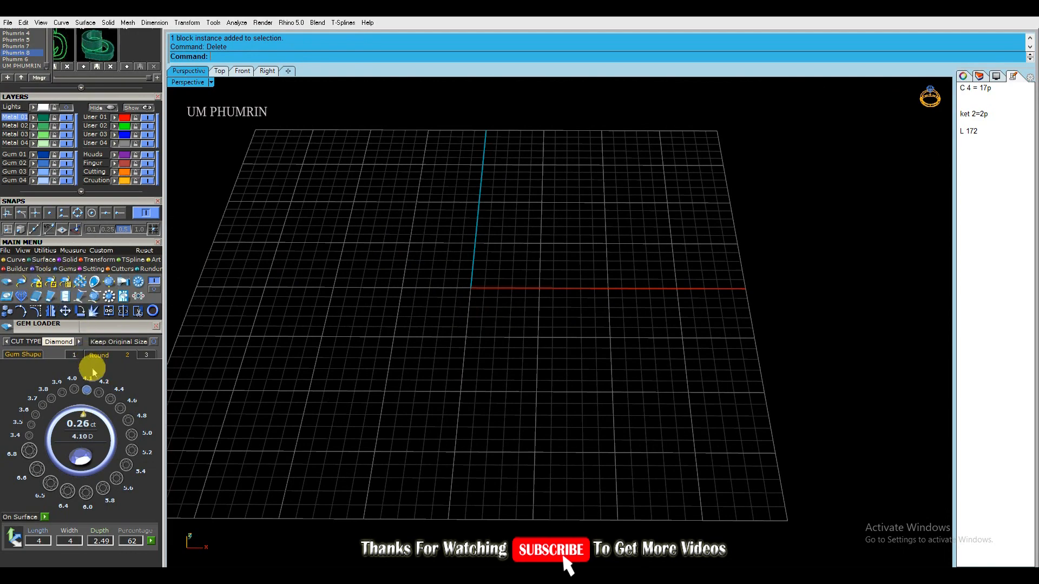
Load a round diamond with 2 mm length and width and move it along Y away from the origin
click(78, 356)
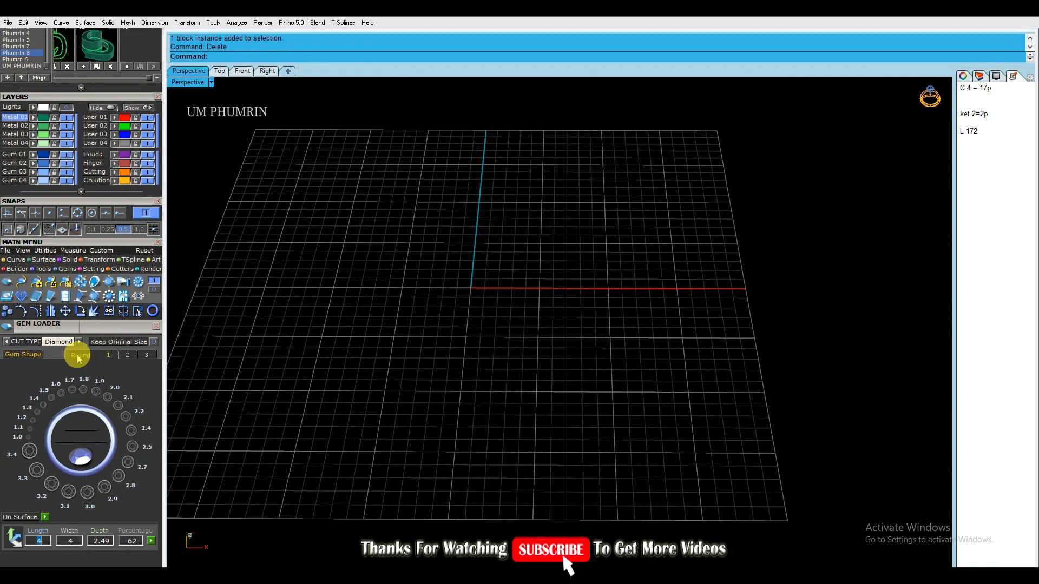
click(117, 404)
scroll(467, 344, up, 6)
right_drag(466, 344, 456, 301)
drag(455, 265, 453, 330)
Mirror the 2 mm round gem across the X axis as a copy
text(mv)
key(Return)
scroll(462, 310, up, 6)
right_drag(461, 310, 475, 338)
Measure the gap between the facing girdles of the two round gems
text(d)
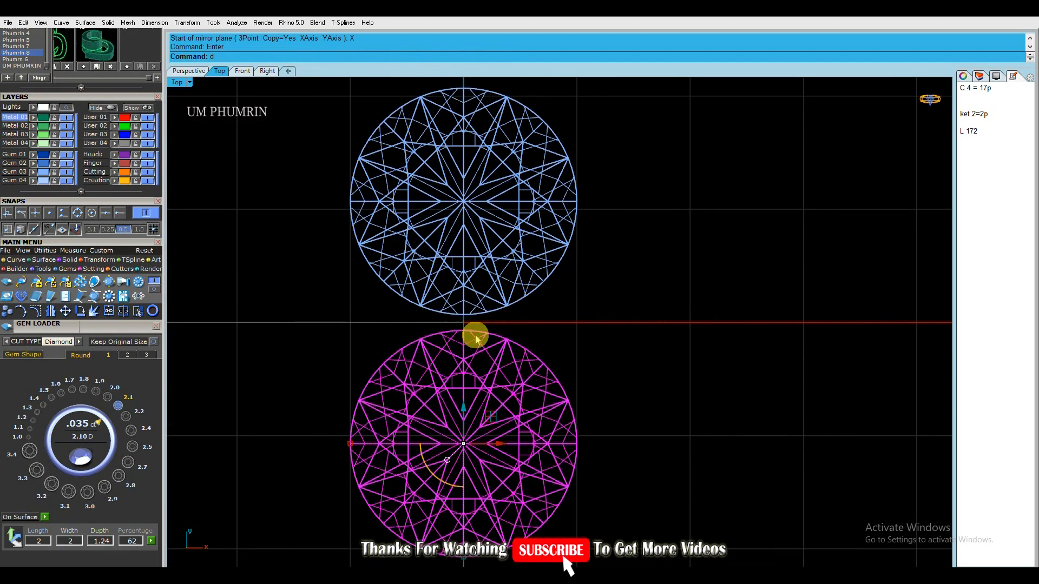
click(120, 213)
click(463, 314)
click(464, 330)
key(Escape)
Nudge the lower gem slightly along Y and measure the gap between the gems
mouse_move(468, 407)
mouse_down()
mouse_move(475, 399)
mouse_move(466, 417)
mouse_up()
click(462, 333)
click(463, 318)
key(Escape)
scroll(465, 405, up, 2)
key(Escape)
Recheck the spacing between the upper and lower gems with a dimension
scroll(520, 412, down, 6)
mouse_move(549, 383)
right_down()
mouse_move(563, 373)
mouse_move(549, 382)
right_up()
drag(549, 382, 476, 328)
key(Escape)
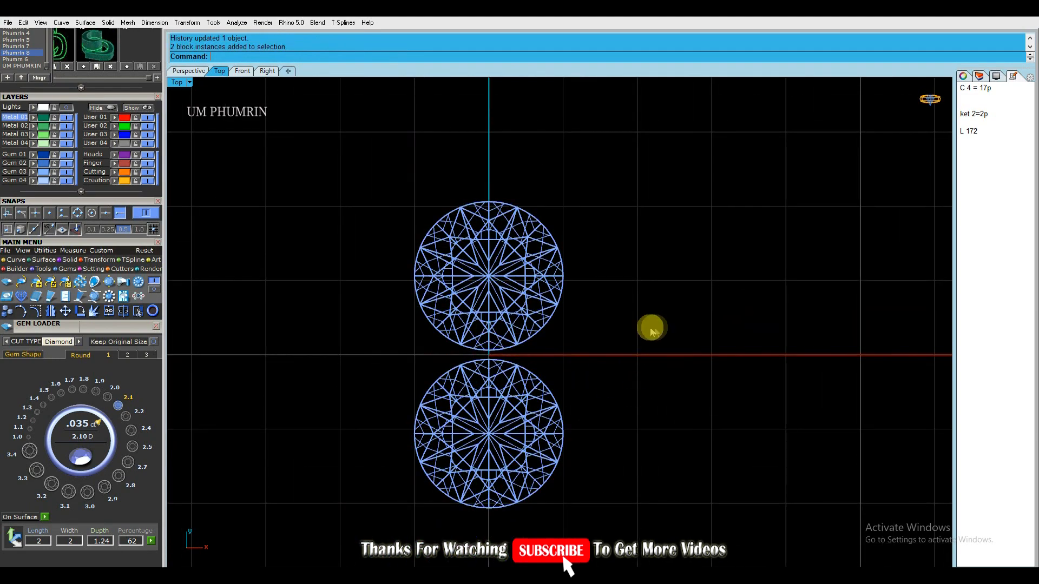
click(492, 361)
click(489, 352)
key(Escape)
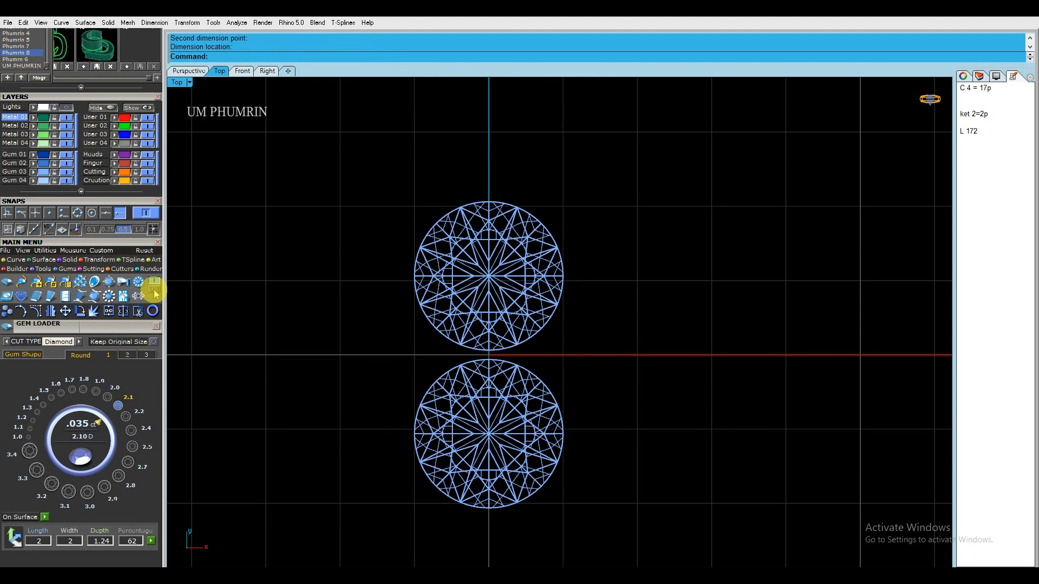
Insert a marquise gem outline curve centred on the origin around the two round gems
click(79, 342)
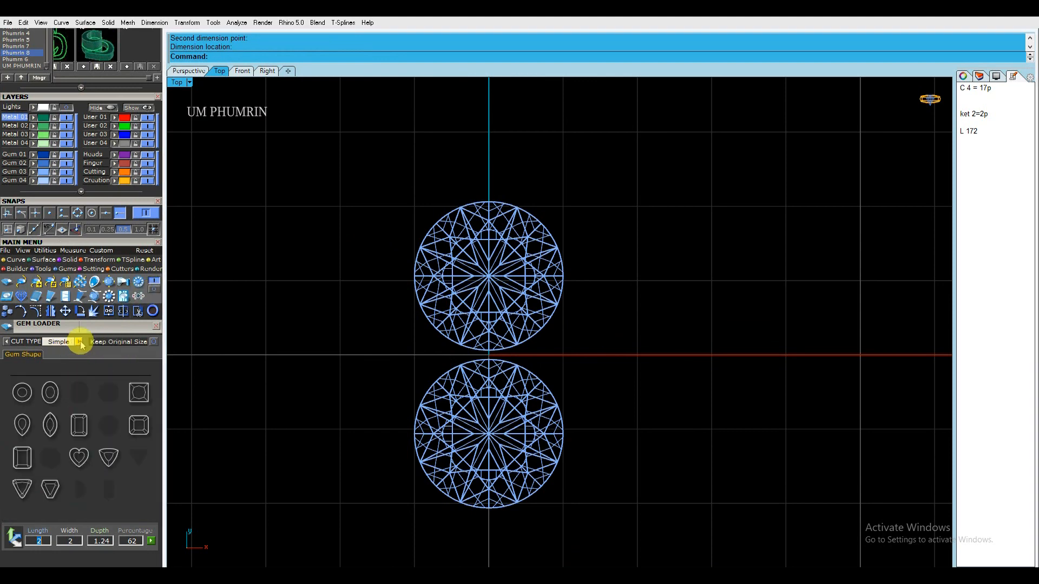
click(80, 342)
click(52, 426)
click(65, 394)
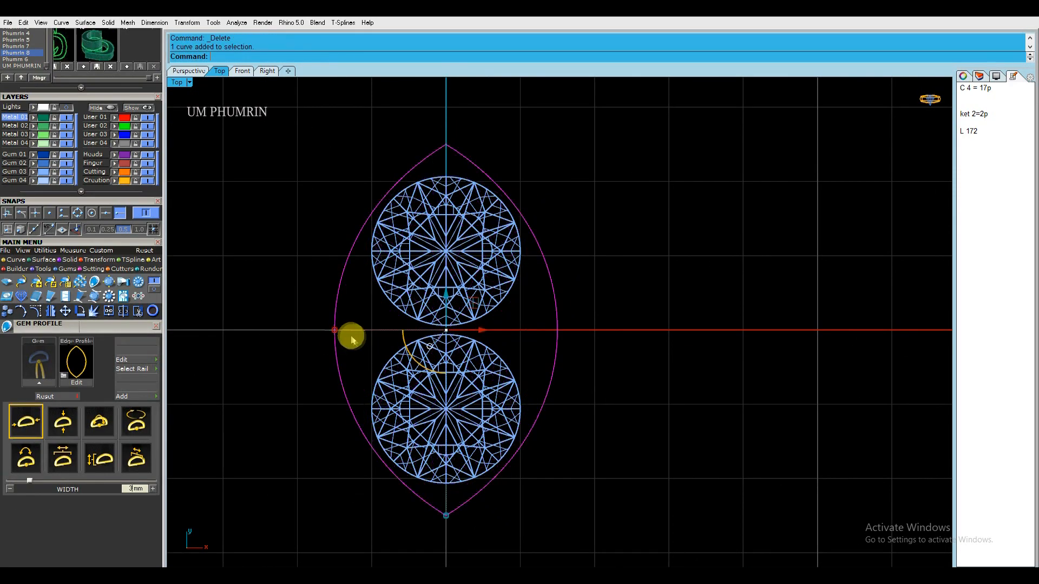
Scale the marquise outline slightly longer along Y and narrower along X to fit closely around both gems
drag(450, 524, 450, 525)
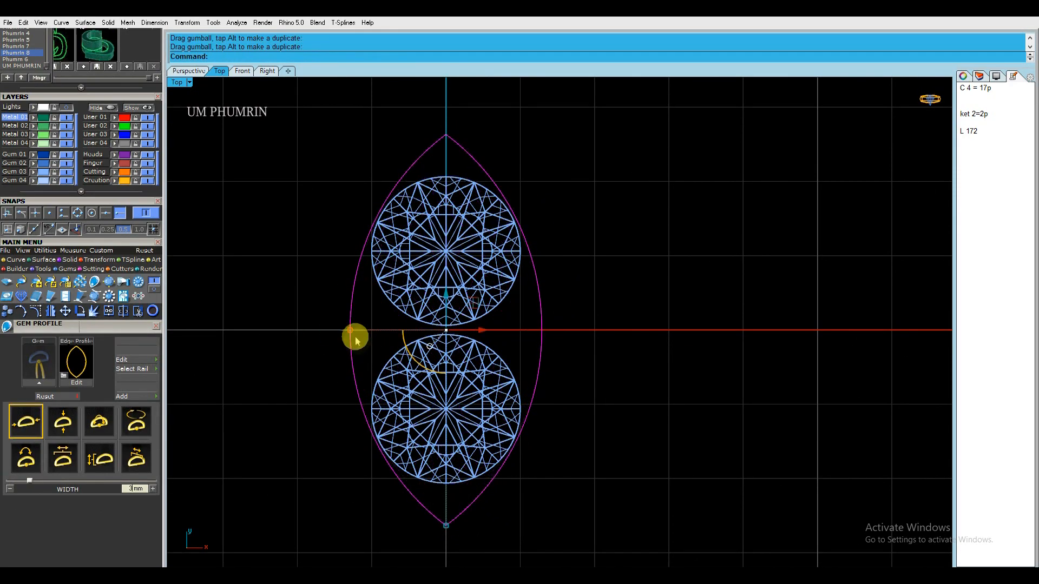
drag(354, 331, 355, 331)
Divide the marquise outline along the Y axis and delete its negative X half
click(552, 372)
scroll(541, 365, down, 6)
scroll(533, 362, up, 1)
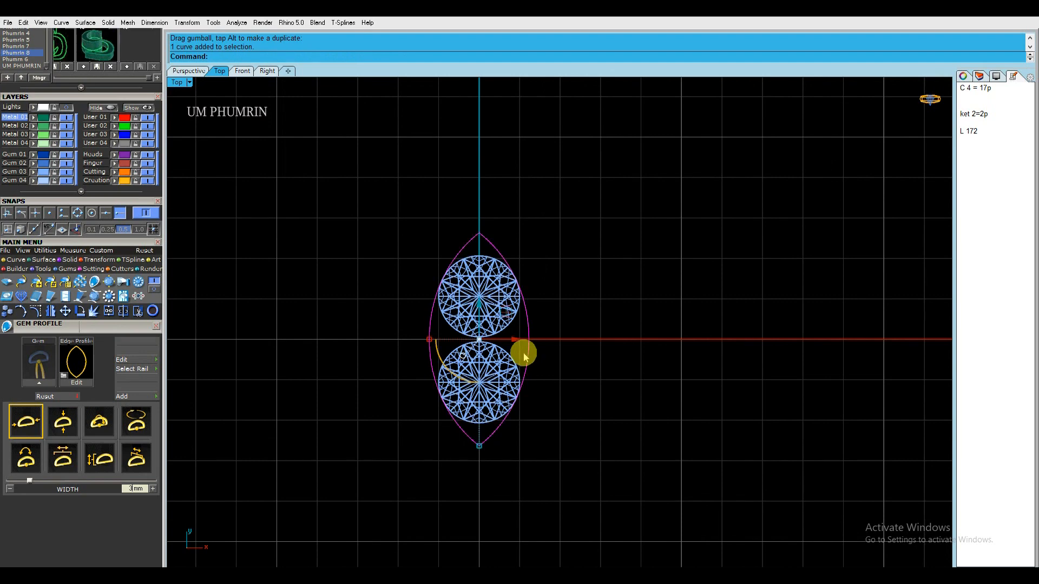
click(479, 182)
right_drag(542, 234, 558, 262)
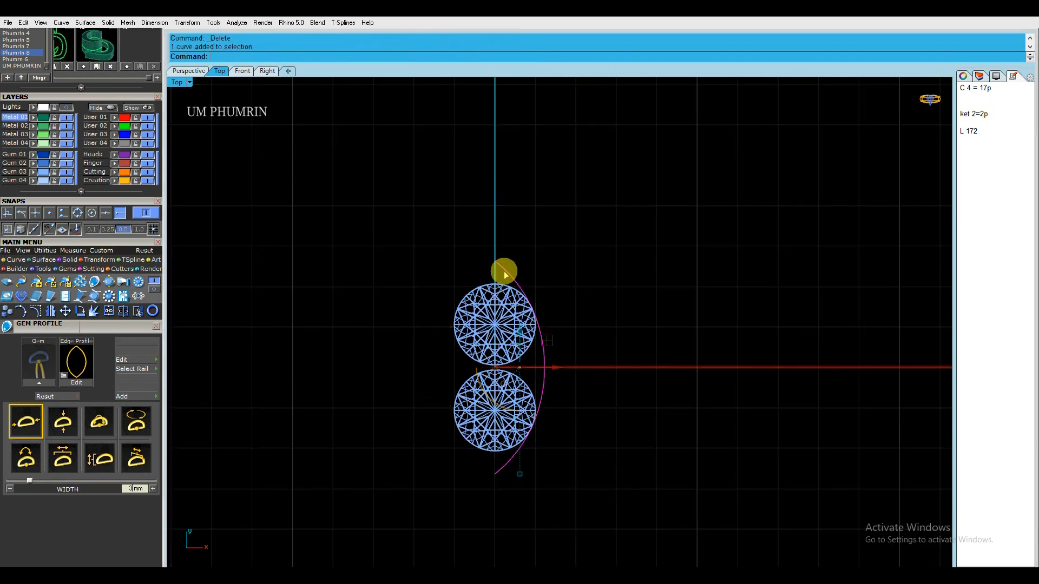
Rebuild the remaining half outline with 7 points at degree 3 and turn on its control points
key(F7)
right_drag(514, 281, 499, 264)
key(ctrl+r)
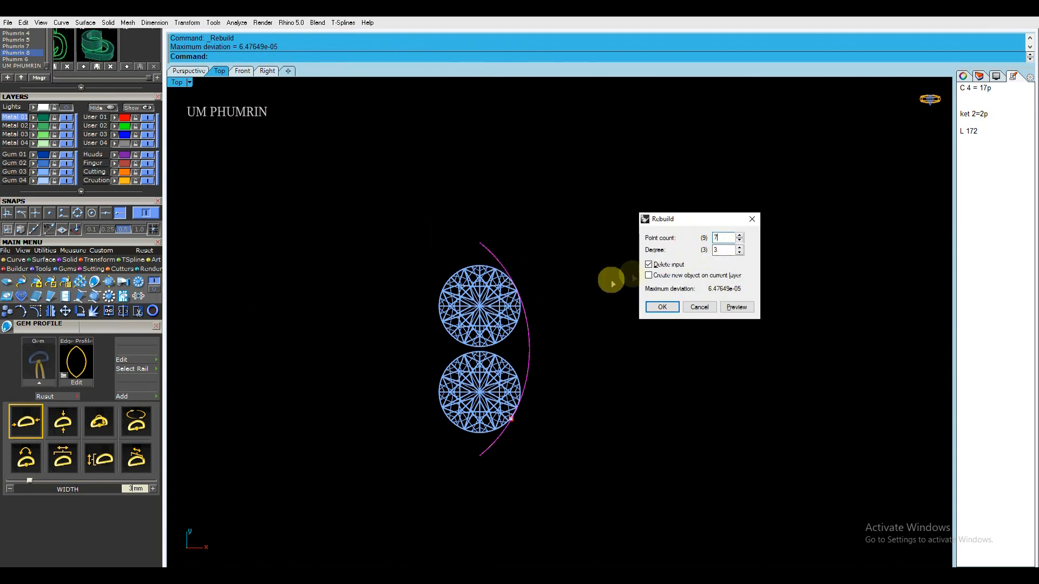
key(Return)
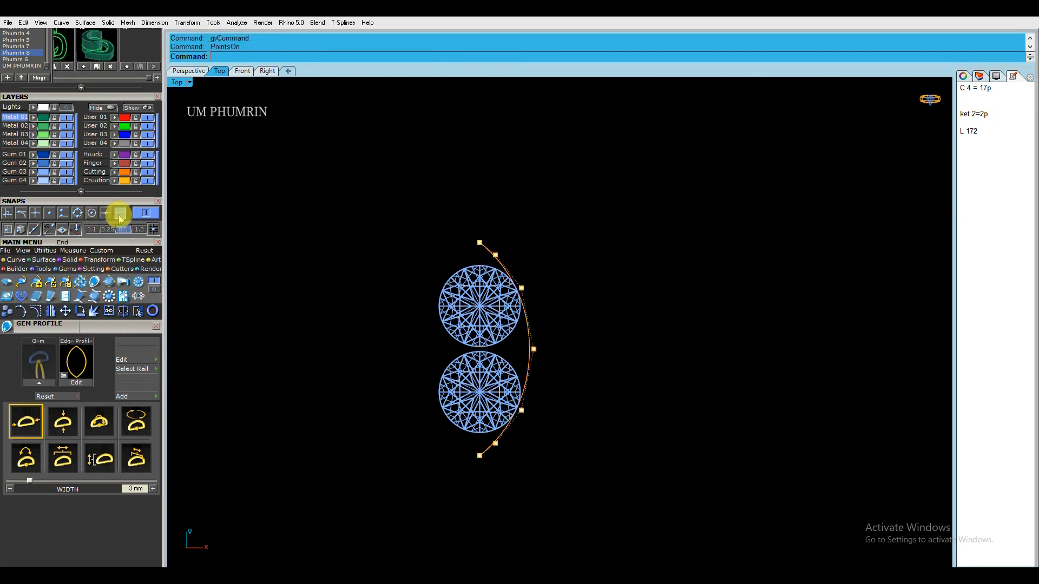
Adjust the half outline's end control points and pull its middle control point slightly inward toward the gems
scroll(482, 264, up, 6)
scroll(463, 207, down, 6)
shift+click(472, 431)
scroll(473, 431, up, 2)
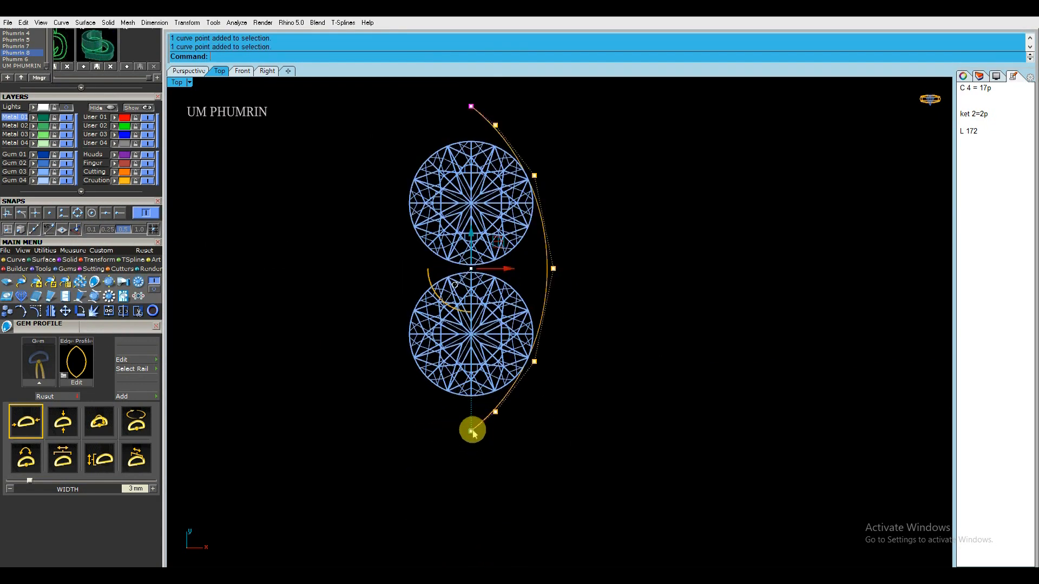
right_drag(558, 270, 558, 319)
click(552, 318)
scroll(572, 314, up, 4)
drag(582, 320, 578, 319)
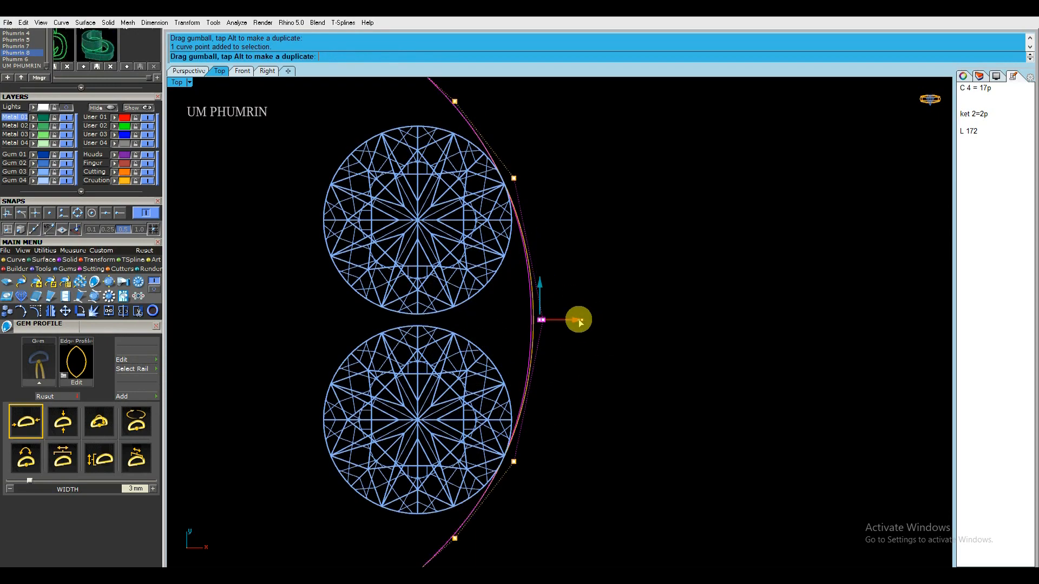
Stretch the half outline lengthwise by moving its two tip control points outward along Y
scroll(581, 321, down, 11)
click(602, 350)
key(Escape)
click(565, 322)
scroll(528, 405, up, 6)
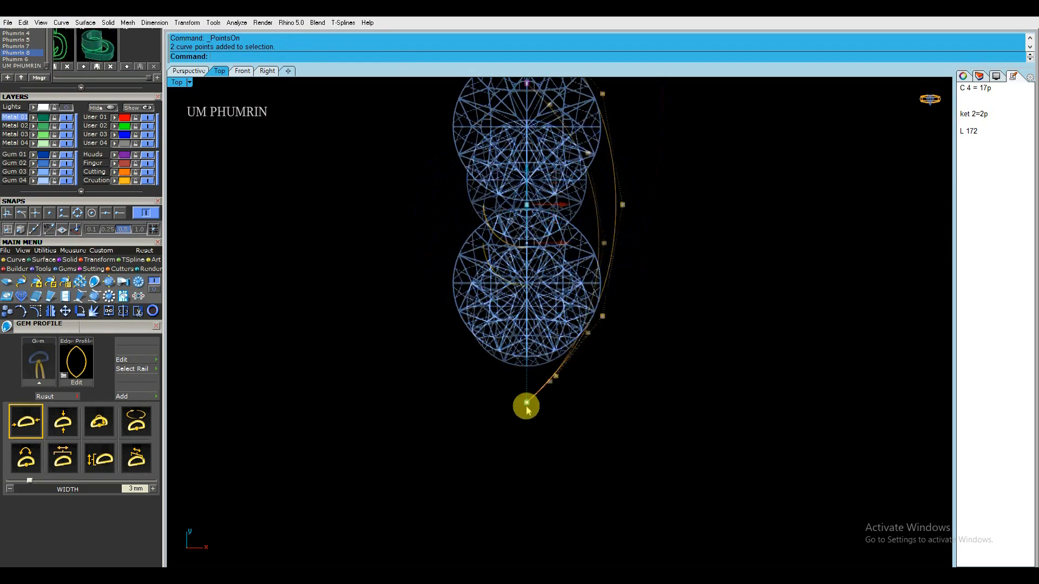
scroll(598, 382, down, 6)
key(Escape)
Mirror the half outline across the Y axis to complete the marquise shape
click(613, 292)
key(F4)
click(724, 292)
right_drag(699, 293, 645, 307)
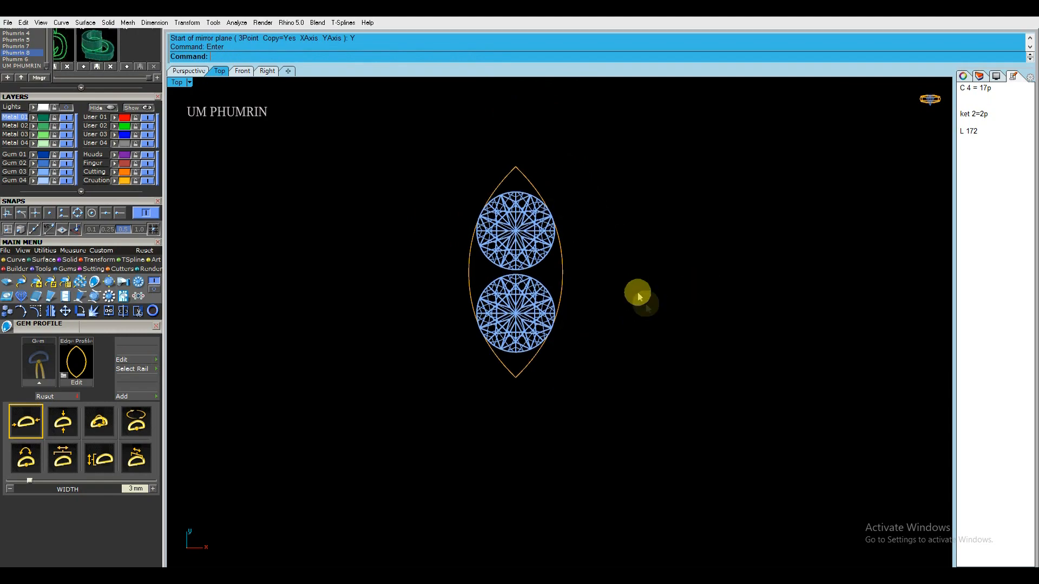
Draw a straight line from one tip of the marquise outline to the other, snapping to the end points
click(197, 73)
right_drag(538, 232, 570, 239)
scroll(570, 238, up, 4)
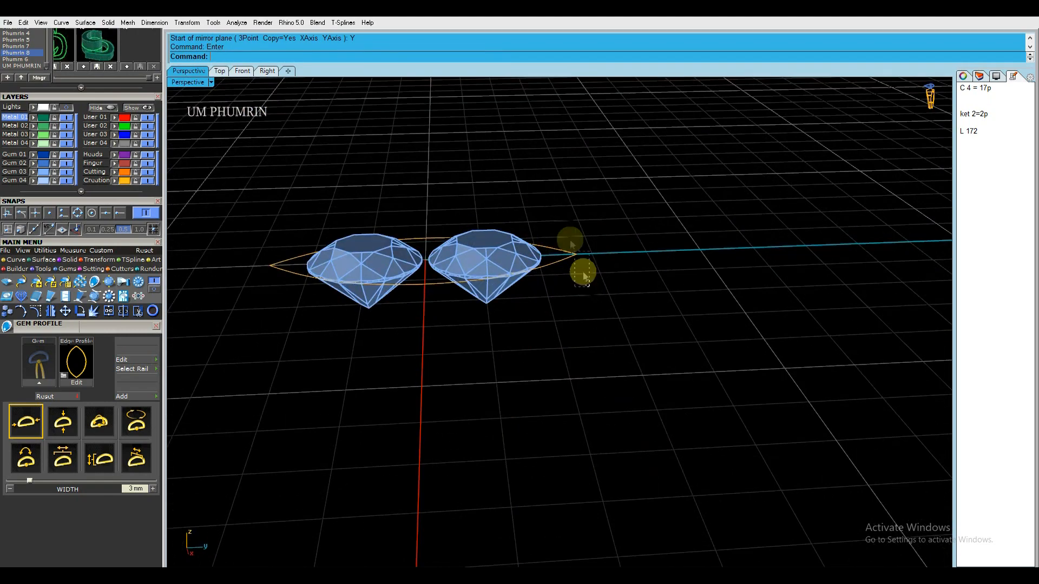
drag(582, 271, 568, 240)
right_drag(568, 249, 572, 282)
click(119, 213)
click(274, 297)
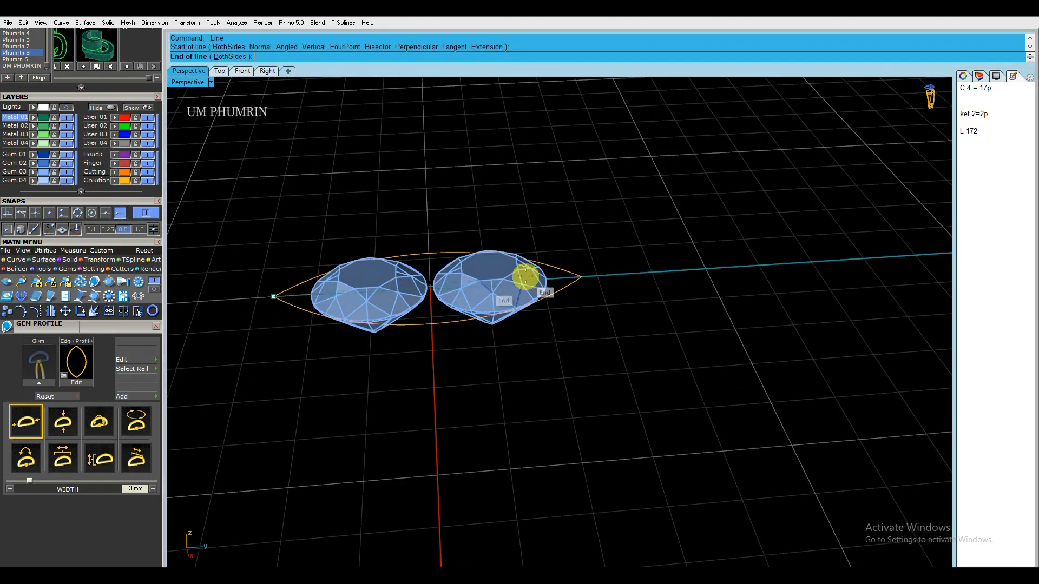
click(587, 275)
Rebuild the tip-to-tip line as a degree 3 curve with 5 points and show its control points
right_drag(588, 276, 547, 251)
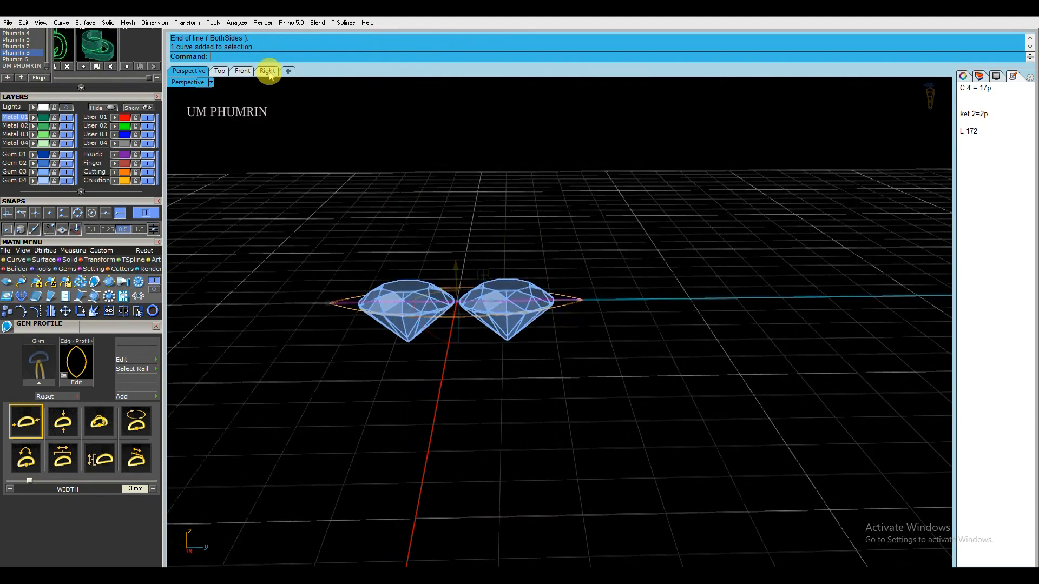
click(267, 70)
scroll(569, 331, up, 6)
key(ctrl+r)
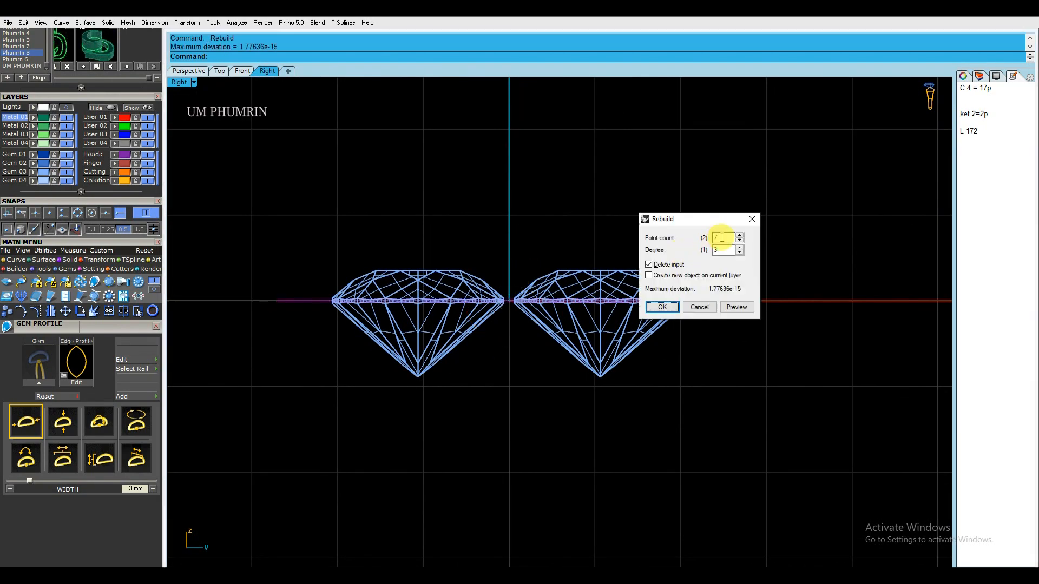
click(669, 306)
click(36, 312)
Raise the centre line's three inner control points along Z to form a shallow arch
click(121, 215)
drag(337, 244, 672, 311)
scroll(522, 301, up, 4)
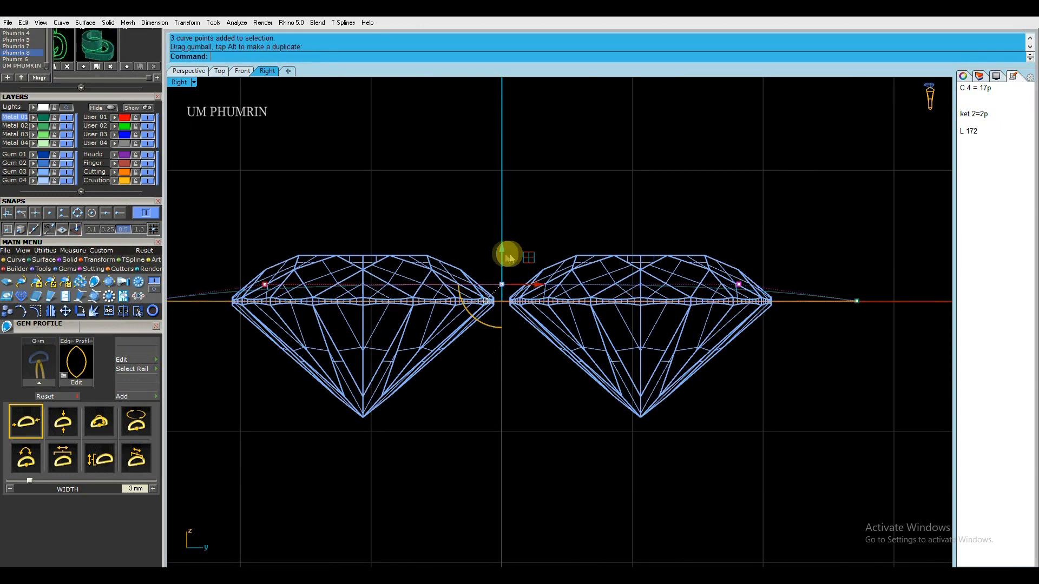
scroll(519, 242, down, 4)
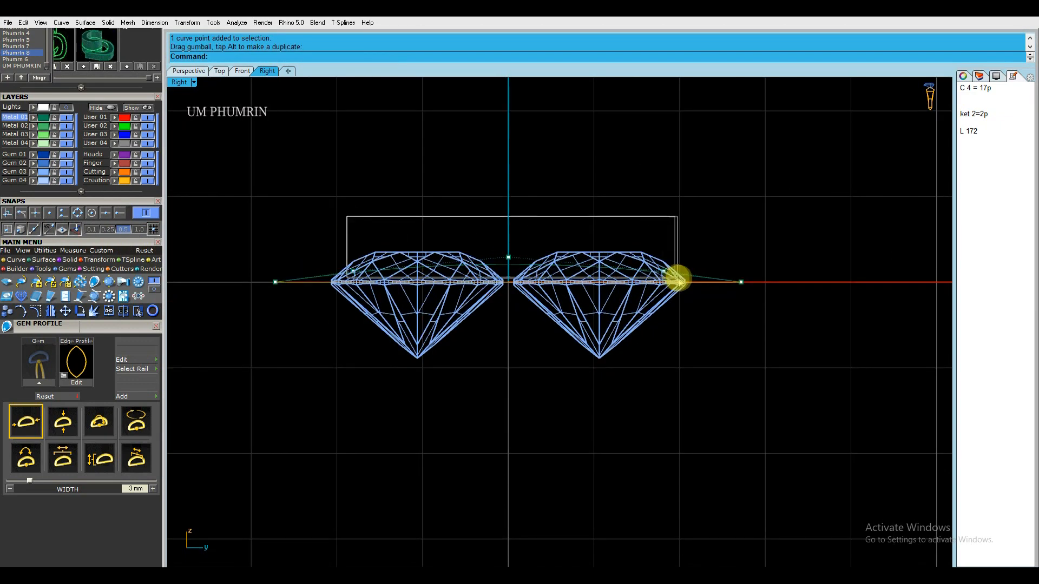
Reselect the arch's inner control points and refine their height above the girdle line
drag(678, 279, 678, 279)
ctrl+drag(474, 194, 527, 267)
scroll(504, 249, up, 4)
drag(686, 314, 686, 314)
key(Escape)
key(Escape)
scroll(611, 238, down, 6)
Fine-tune the height of the arch's centre control point in the side view
drag(514, 238, 588, 252)
scroll(571, 239, up, 6)
key(Escape)
scroll(645, 241, down, 2)
scroll(587, 234, up, 6)
right_drag(650, 203, 650, 230)
scroll(650, 230, down, 6)
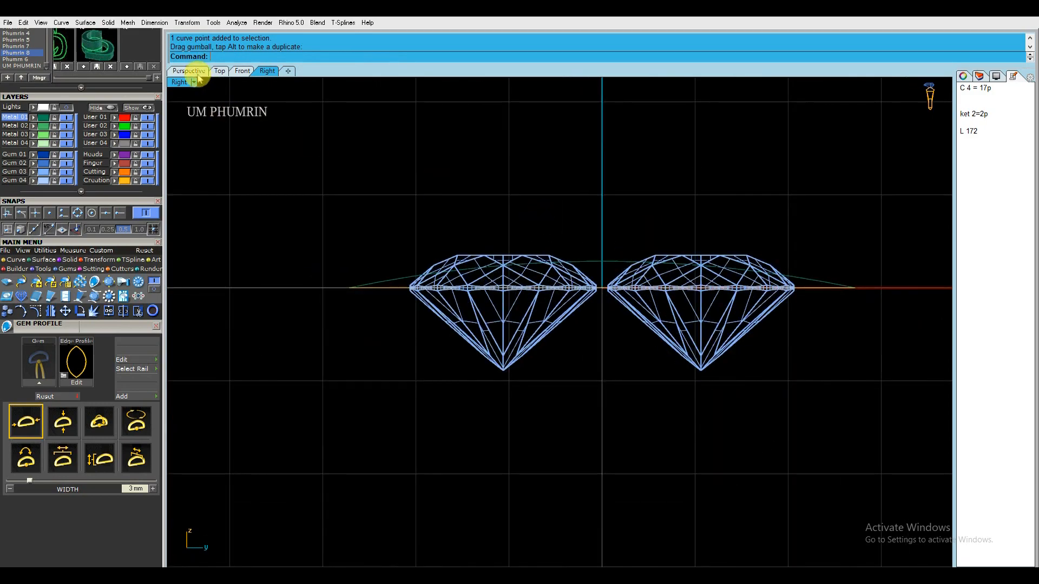
Loft a domed surface through the two outline halves and the arched centre curve
click(194, 73)
click(573, 275)
right_drag(603, 295, 539, 278)
text(lo)
key(Return)
key(Return)
Raise the original gem vertically so its girdle sits near the domed surface
click(266, 70)
scroll(517, 260, up, 10)
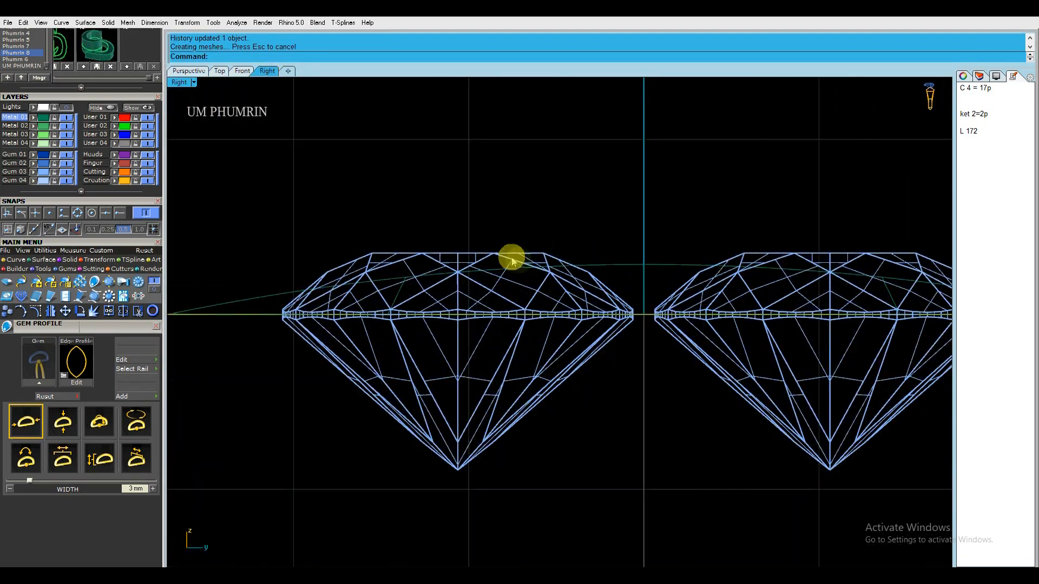
click(447, 369)
drag(448, 370, 456, 306)
Rotate the raised gem about its girdle centre so it tilts along the slope of the dome
right_drag(850, 291, 659, 281)
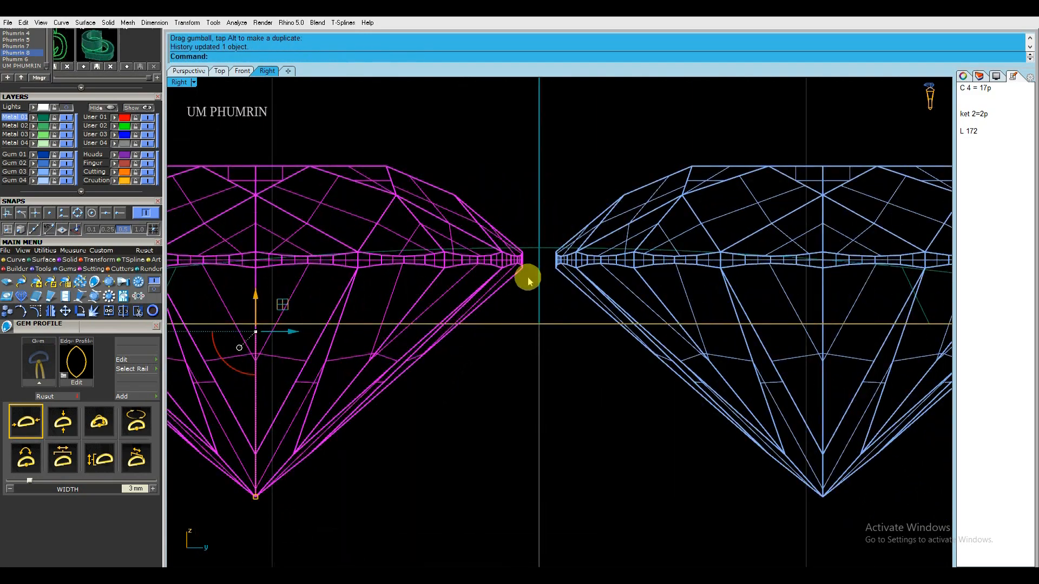
click(560, 262)
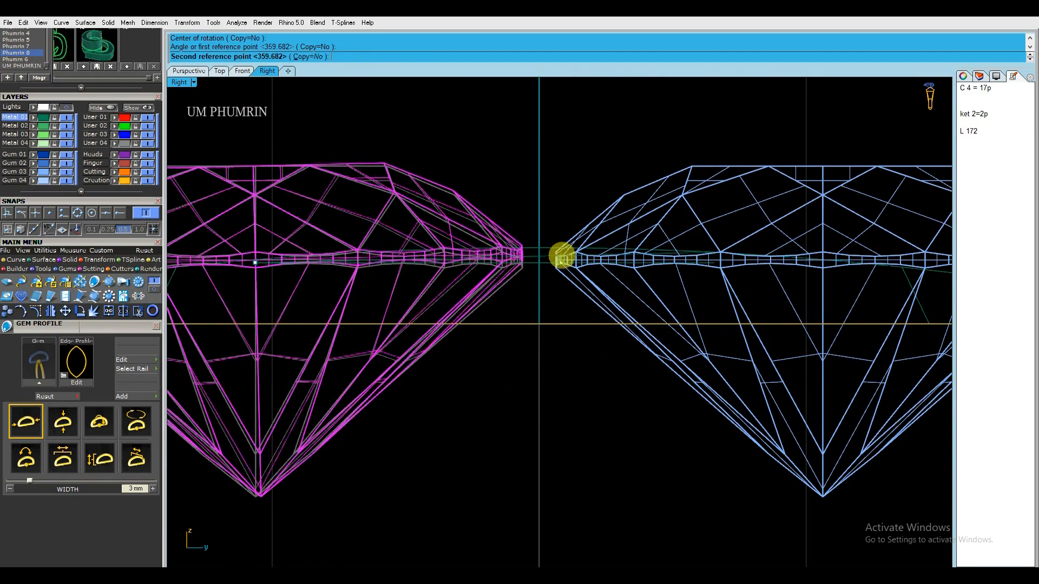
scroll(562, 250, down, 6)
click(568, 241)
click(555, 215)
scroll(555, 215, down, 3)
Nudge the tilted gem slightly upward along its own axis and adjust its distance from the mirrored gem
click(189, 70)
right_drag(610, 336, 411, 216)
click(268, 71)
scroll(565, 230, up, 5)
scroll(542, 258, down, 4)
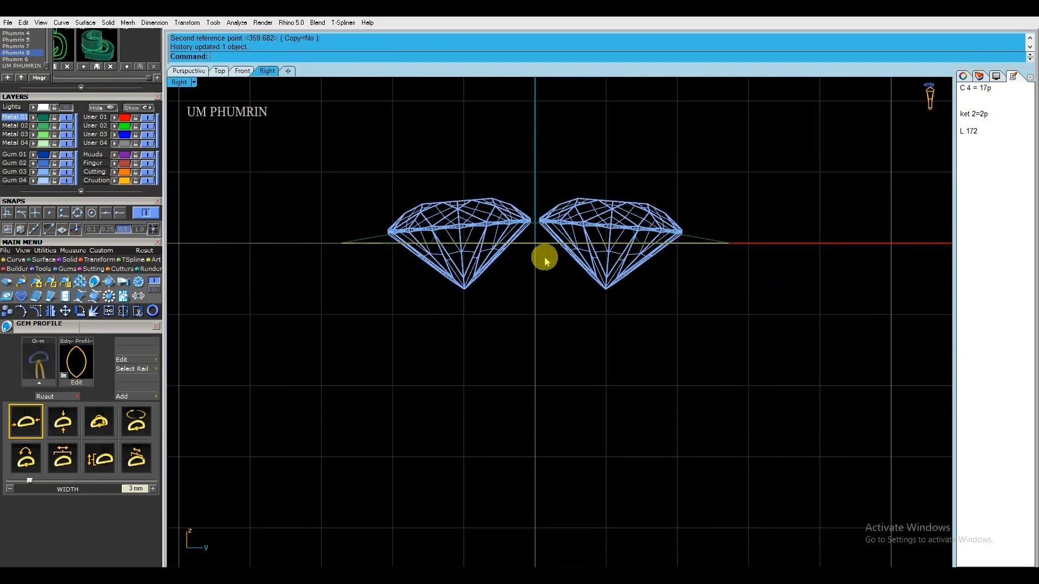
scroll(531, 193, up, 4)
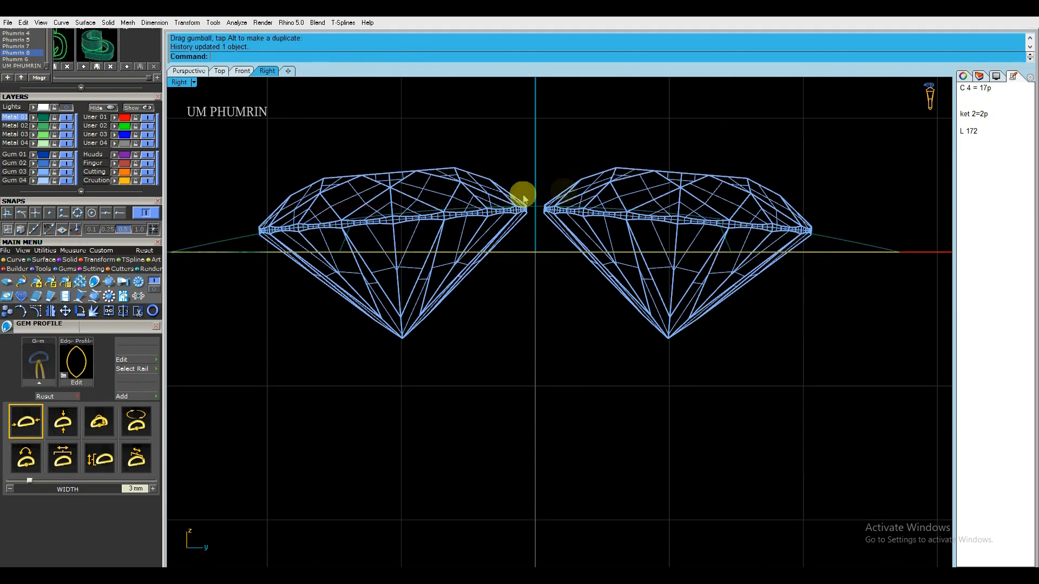
click(523, 199)
scroll(401, 236, up, 3)
drag(403, 236, 401, 228)
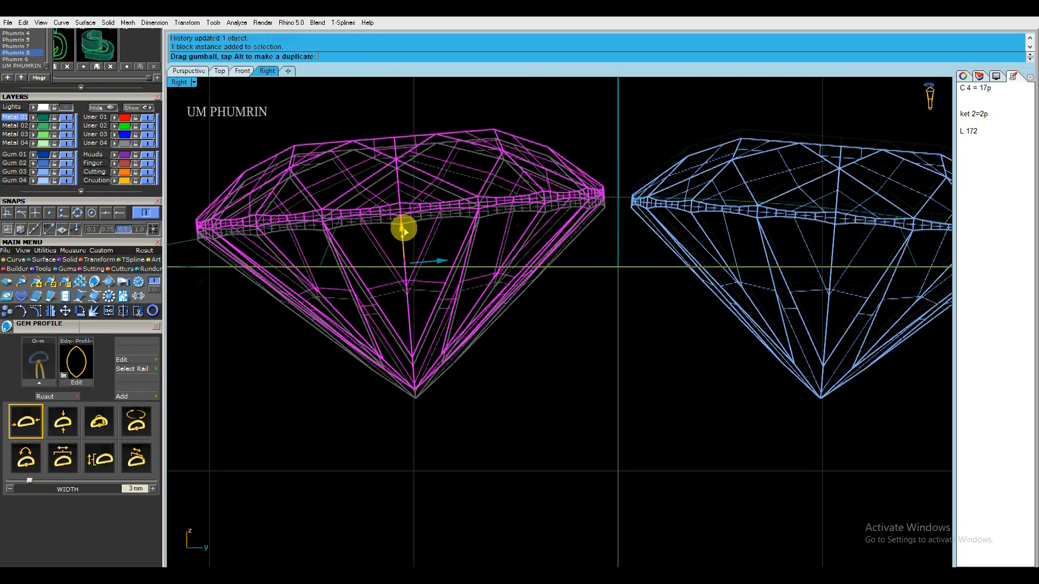
drag(385, 302, 441, 265)
Measure the gap between the inner girdle edges of the two tilted gems with an aligned dimension
text(da)
key(Return)
scroll(519, 177, up, 4)
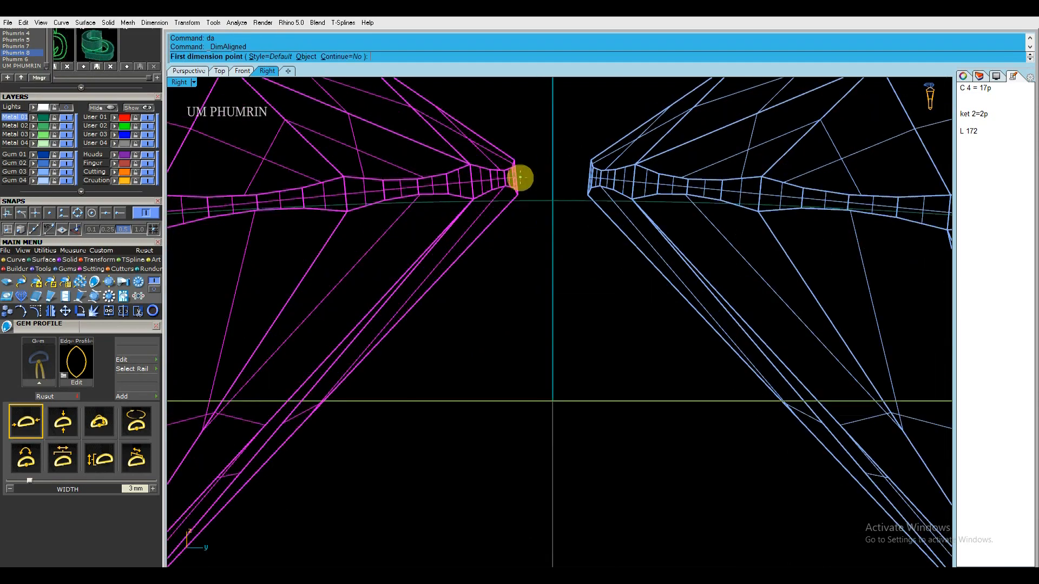
click(587, 180)
scroll(587, 250, down, 8)
key(Escape)
key(Escape)
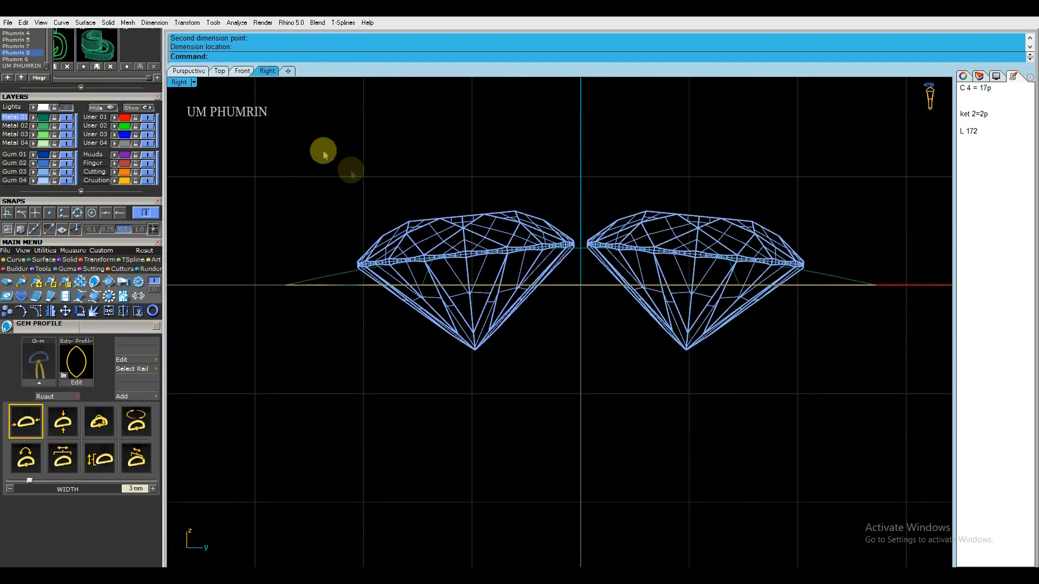
Delete the outline and arch construction curves while keeping the lofted surface
click(189, 72)
right_drag(495, 201, 609, 279)
scroll(576, 251, up, 6)
drag(614, 271, 591, 253)
ctrl+click(591, 253)
key(Delete)
scroll(593, 253, down, 5)
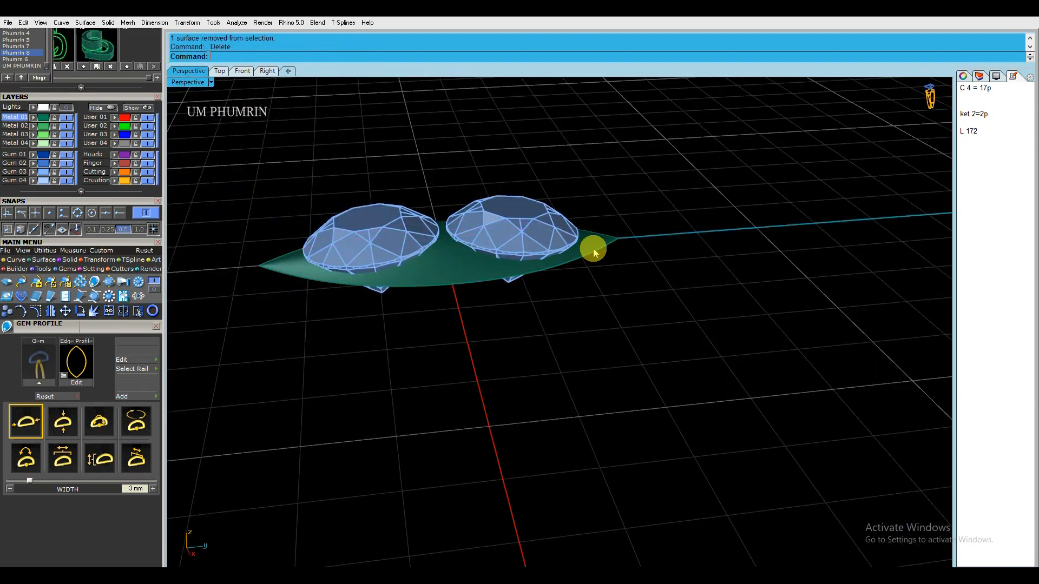
Copy the domed surface vertically by -1 mm to create a second surface underneath
click(962, 76)
click(792, 221)
scroll(781, 232, down, 3)
right_drag(781, 232, 703, 204)
click(630, 261)
right_drag(630, 261, 532, 198)
click(531, 195)
text(-1)
key(Return)
Extract the border curves of the upper and lower domed surfaces
right_drag(603, 216, 597, 273)
shift+click(581, 273)
text(D2)
Draw a line joining the left tips of the two domed surfaces, sweep it along both borders as a side wall, and delete the curves
click(122, 214)
click(342, 259)
click(346, 303)
click(345, 284)
shift+click(346, 271)
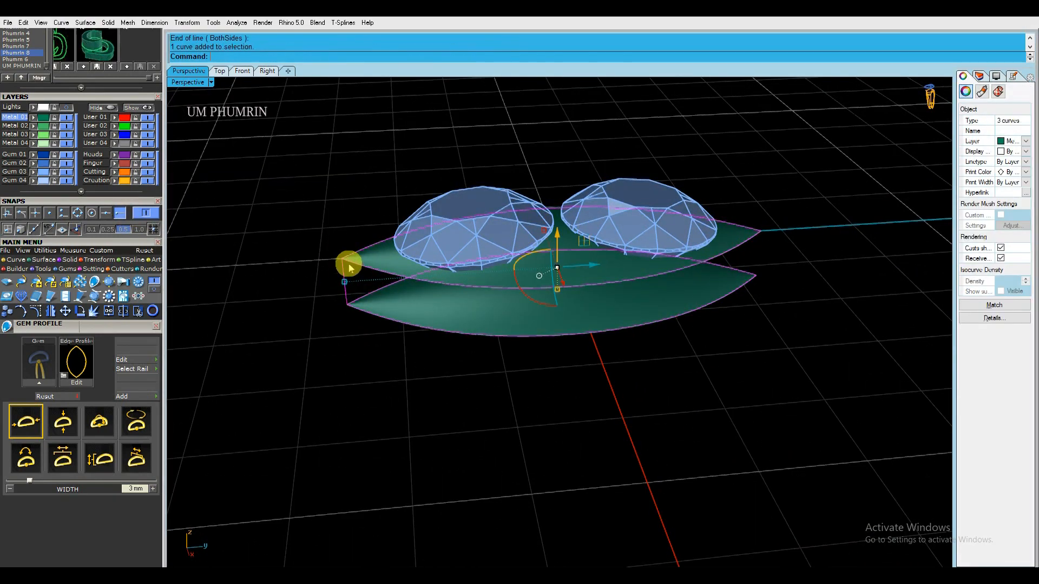
right_drag(346, 270, 360, 283)
text(S2)
key(Return)
key(Delete)
Join the domed surfaces and side wall into a closed solid and hide its surface isocurves
drag(370, 308, 316, 244)
scroll(313, 249, down, 7)
text(J)
key(Return)
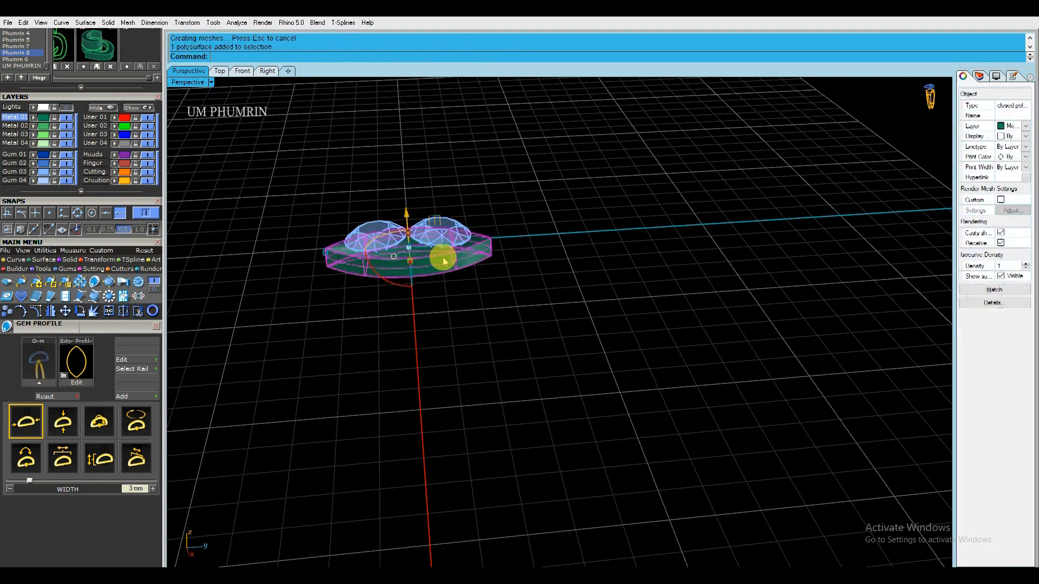
click(442, 258)
click(1000, 292)
click(654, 270)
Create a separate marquise-shaped surface from the underside of the closed body and move it vertically by -0.6 mm
right_drag(654, 271, 639, 234)
scroll(606, 260, up, 5)
shift+right_drag(590, 267, 688, 277)
text(d)
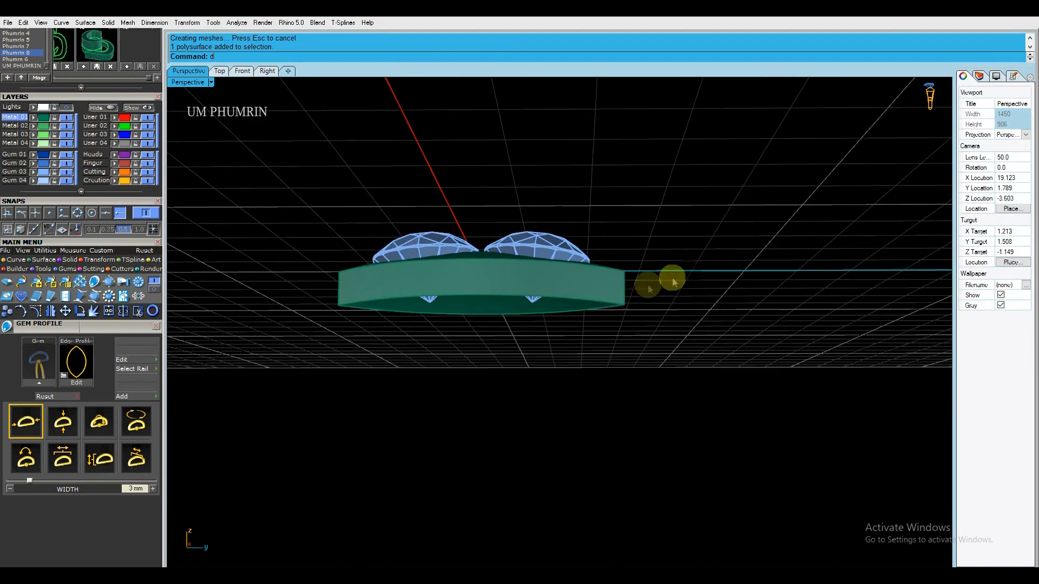
click(600, 311)
key(Return)
text(L)
key(Return)
key(Return)
key(Delete)
click(563, 308)
click(482, 268)
text(-.6)
key(Return)
Extract the border of the lowered marquise surface and offset it inward by 0.5 mm
right_drag(484, 271, 599, 324)
text(D1)
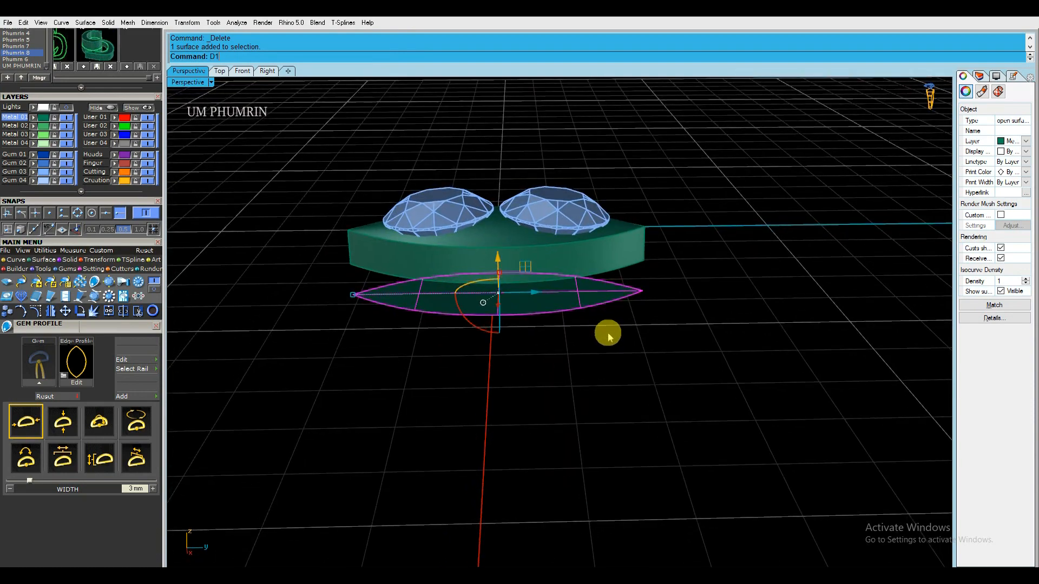
text(ff)
key(Return)
scroll(574, 296, up, 3)
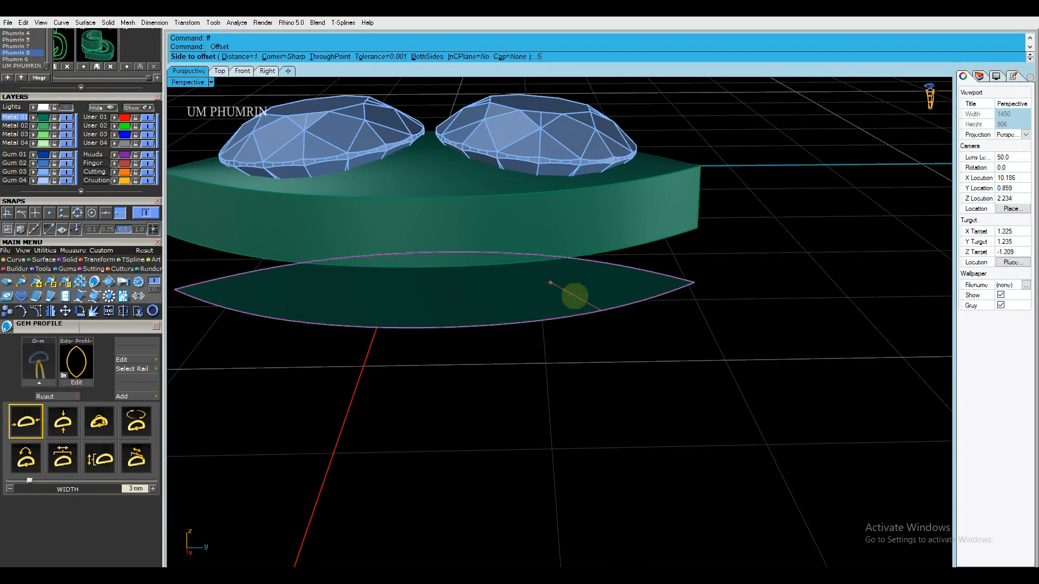
key(Return)
click(575, 296)
click(577, 304)
Split the marquise surface with the offset curve and delete the inner piece, leaving a ring-shaped surface
scroll(577, 303, down, 6)
right_drag(579, 303, 598, 332)
text(ss)
key(Return)
click(577, 318)
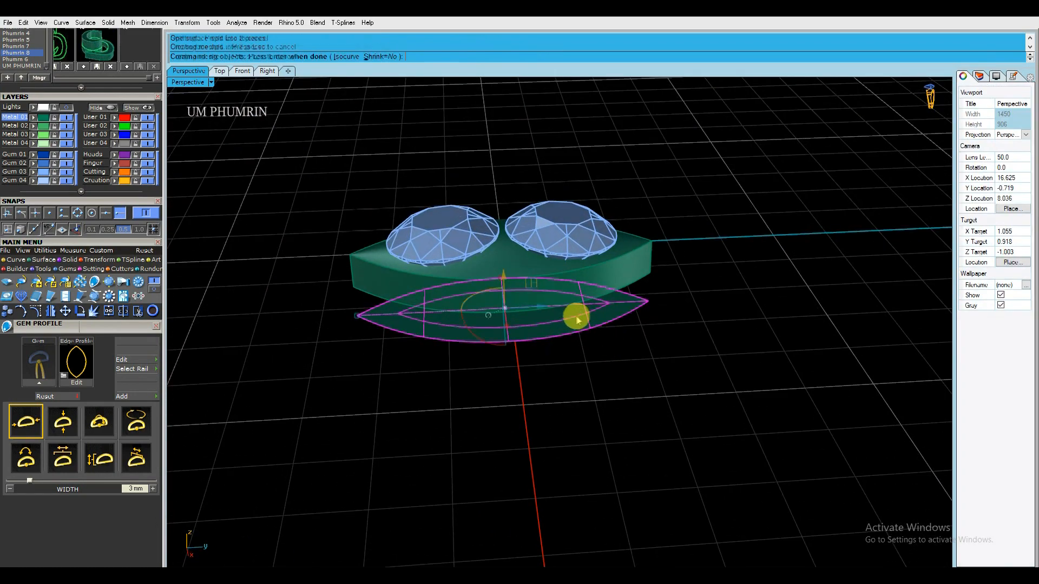
key(Return)
click(574, 310)
key(Delete)
Copy the marquise ring surface vertically by -0.5 mm
click(599, 320)
scroll(598, 319, up, 3)
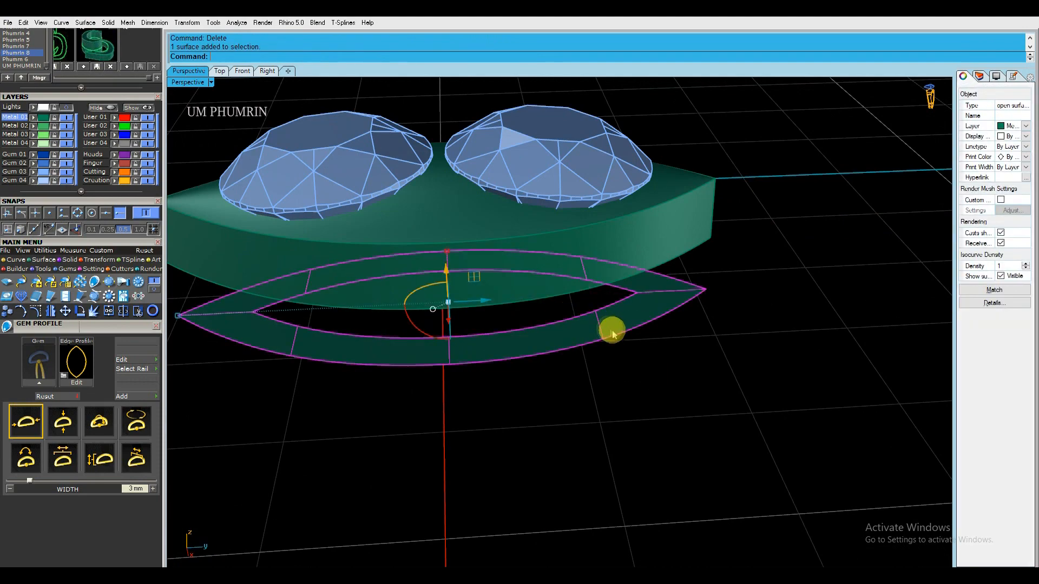
right_drag(612, 334, 511, 296)
alt+click(486, 289)
text(-.5)
key(Return)
Loft the inner border curves of the two ring surfaces to form the inside wall
right_drag(603, 319, 630, 360)
drag(630, 360, 591, 342)
ctrl+drag(730, 398, 700, 314)
scroll(699, 314, down, 1)
text(lo)
key(Return)
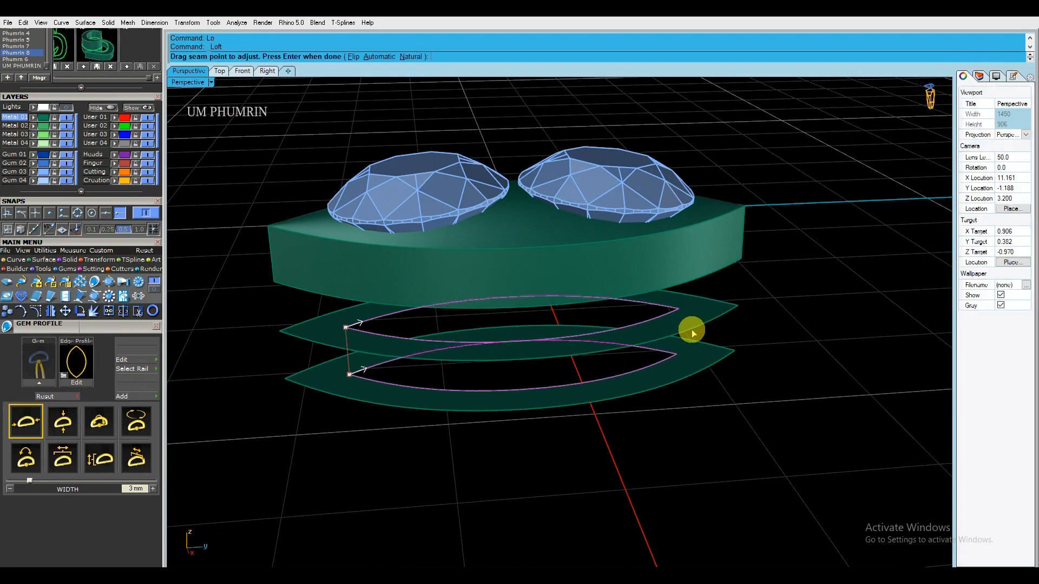
key(Return)
key(Return)
Loft the outer border curves of the two ring surfaces to form the outside wall, and delete the border curves
drag(749, 376, 703, 305)
ctrl+click(702, 315)
ctrl+click(699, 344)
scroll(706, 355, down, 2)
key(Return)
key(Return)
key(Return)
key(Delete)
Join the four ring surfaces into a closed solid and hide its surface isocurves
drag(715, 373, 656, 321)
key(ctrl+j)
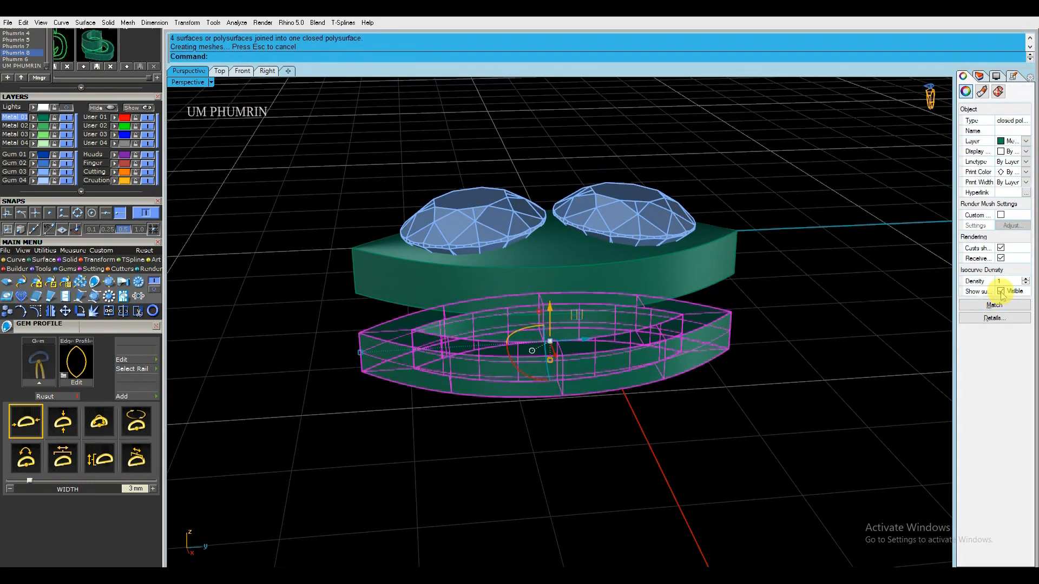
right_drag(758, 294, 643, 310)
Duplicate the marquise ring upward into the gap between the domed body and the lower ring
click(626, 310)
scroll(535, 300, up, 5)
alt+drag(513, 310, 502, 264)
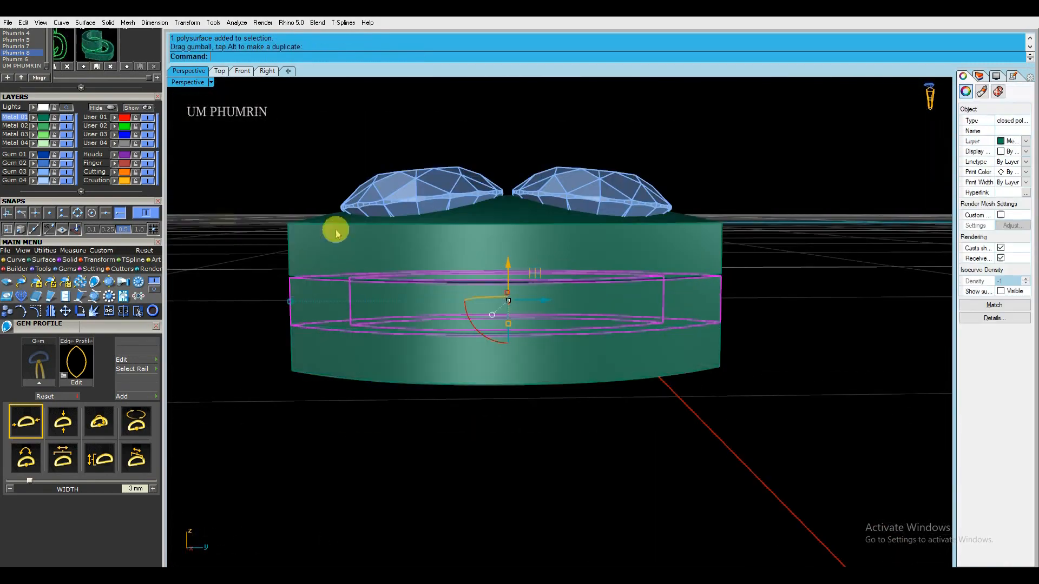
Isolate the duplicated ring and draw a small rectangle beside its upper tip in the Top view
right_click(107, 107)
click(219, 72)
right_drag(548, 185, 535, 222)
text(Re)
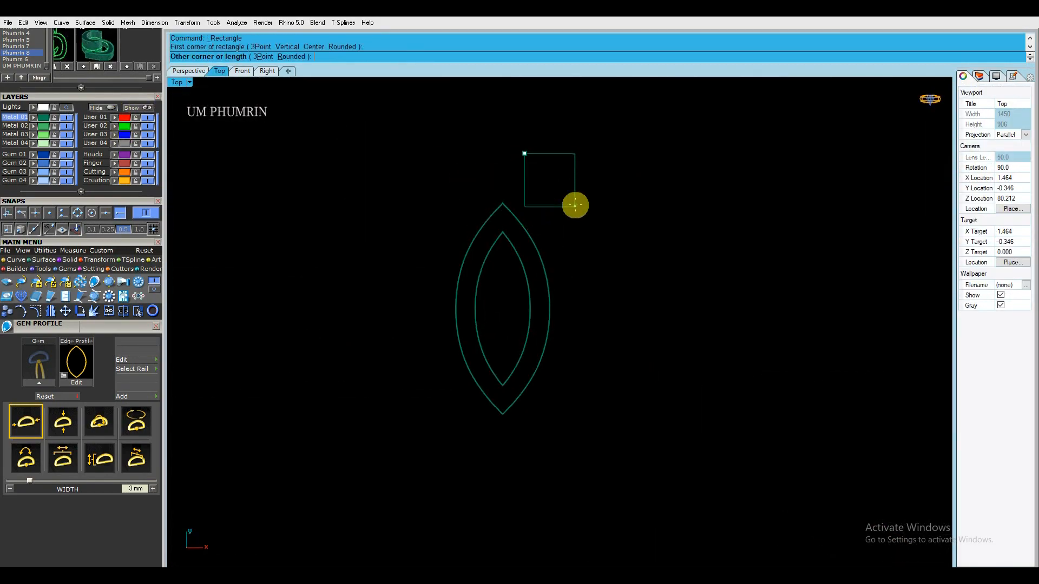
click(582, 217)
Move the rectangle onto the upper tip of the marquise ring, centred on its long axis
key(ctrl+a)
scroll(541, 185, up, 8)
click(553, 181)
drag(558, 162, 468, 156)
scroll(452, 242, up, 8)
scroll(469, 238, up, 8)
scroll(446, 148, up, 5)
Align the rectangle with the ring's height in the Front view and extrude it into a solid box
click(242, 71)
scroll(565, 326, up, 10)
drag(548, 293, 547, 313)
right_drag(580, 299, 575, 248)
key(ctrl+e)
click(543, 373)
key(Escape)
Adjust the box in the Perspective view so that it passes through the tip of the duplicated ring
click(189, 71)
right_drag(668, 324, 651, 342)
click(719, 292)
scroll(644, 324, up, 3)
right_drag(647, 288, 644, 299)
mouse_move(658, 276)
mouse_down()
mouse_move(642, 278)
mouse_move(656, 288)
mouse_up()
right_drag(656, 287, 681, 283)
text(OS)
key(Return)
click(680, 284)
key(Return)
scroll(681, 284, down, 3)
click(800, 329)
click(709, 316)
scroll(683, 315, down, 5)
drag(686, 314, 457, 325)
key(Escape)
key(F6)
Duplicate the box to the opposite tip in the Top view and place another copy crosswise over the ring's right side
click(219, 71)
scroll(564, 210, down, 8)
alt+drag(559, 199, 561, 346)
right_drag(561, 346, 544, 239)
drag(524, 283, 564, 292)
key(F7)
drag(499, 327, 596, 327)
Apply the Boolean operation between the duplicated marquise ring and the boxes to cut out connector blocks
click(582, 239)
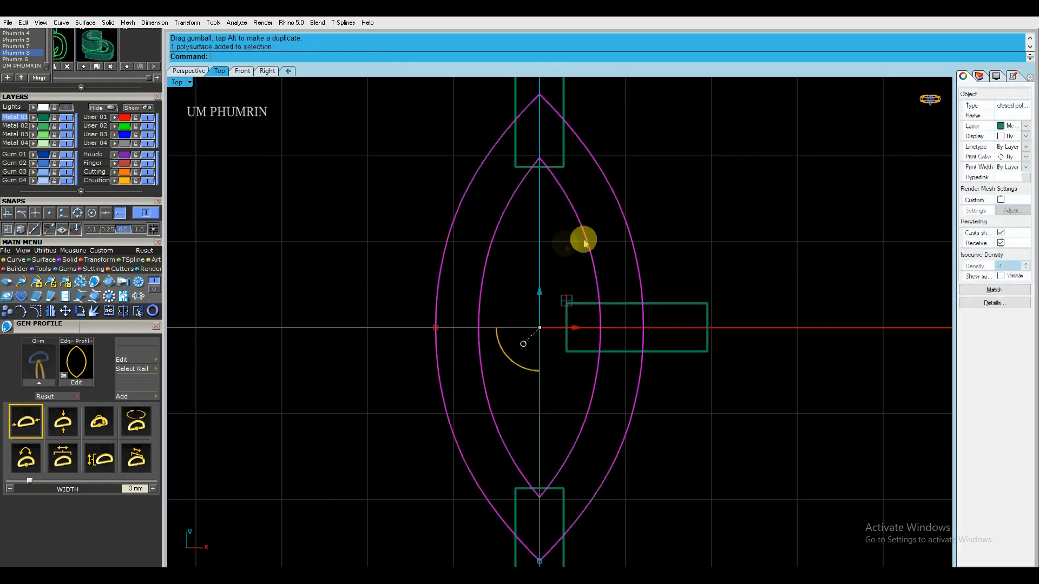
right_drag(635, 239, 640, 291)
text(Bsd)
key(Return)
scroll(641, 292, down, 3)
text(BBd)
key(Return)
drag(606, 238, 569, 204)
drag(679, 313, 533, 298)
key(Return)
Delete the leftover pieces and the unclipped lower box, keeping the upper-tip and right-side connector blocks
key(Delete)
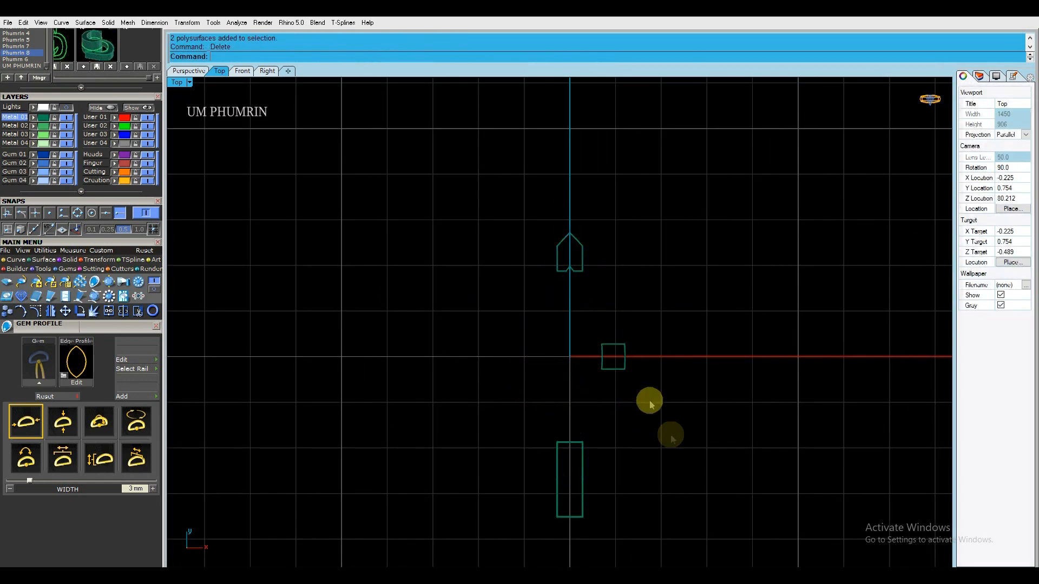
drag(670, 437, 567, 482)
key(Delete)
Fillet the edges of the tip and right-side connector blocks with a 0.1 mm radius
scroll(611, 362, up, 4)
click(190, 71)
text(fe)
key(Return)
scroll(577, 303, up, 5)
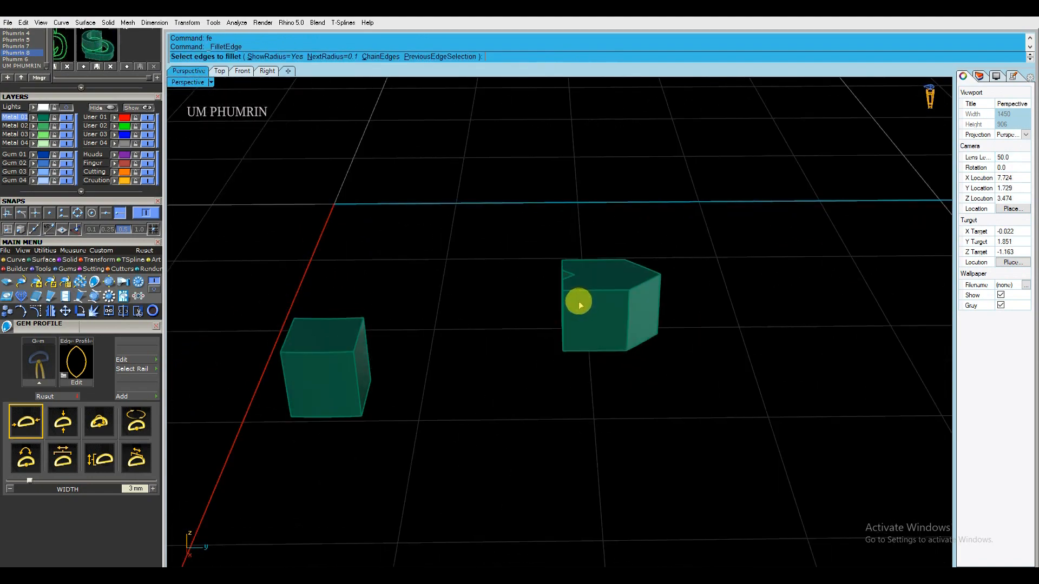
key(Return)
key(Return)
scroll(566, 249, down, 5)
text(fe)
key(Return)
right_drag(562, 325, 512, 261)
drag(511, 260, 291, 262)
key(Return)
key(Return)
Mirror the right-side block across the Y axis and the tip block across the X axis
drag(508, 329, 419, 284)
right_drag(419, 284, 457, 293)
text(my)
click(565, 253)
scroll(552, 259, down, 3)
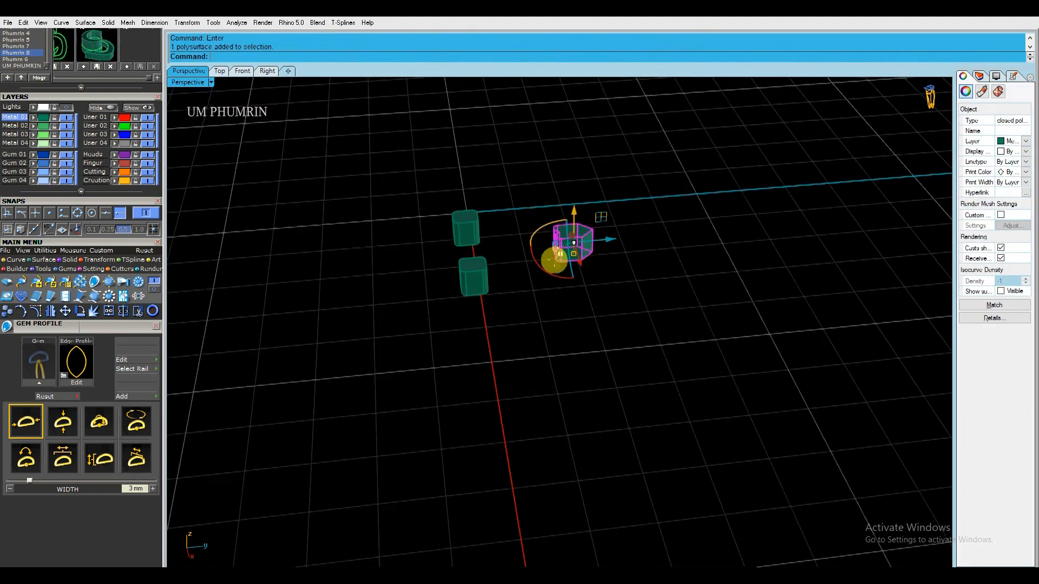
text(mx)
click(672, 317)
Show the hidden setting parts and, in the Front view, stretch and raise the four connector blocks to bridge the body and lower ring
click(143, 108)
right_drag(520, 309, 534, 227)
scroll(571, 240, up, 4)
drag(609, 271, 245, 260)
click(246, 72)
scroll(551, 344, up, 12)
drag(530, 364, 530, 395)
drag(529, 261, 529, 239)
drag(530, 373, 530, 390)
drag(531, 245, 531, 240)
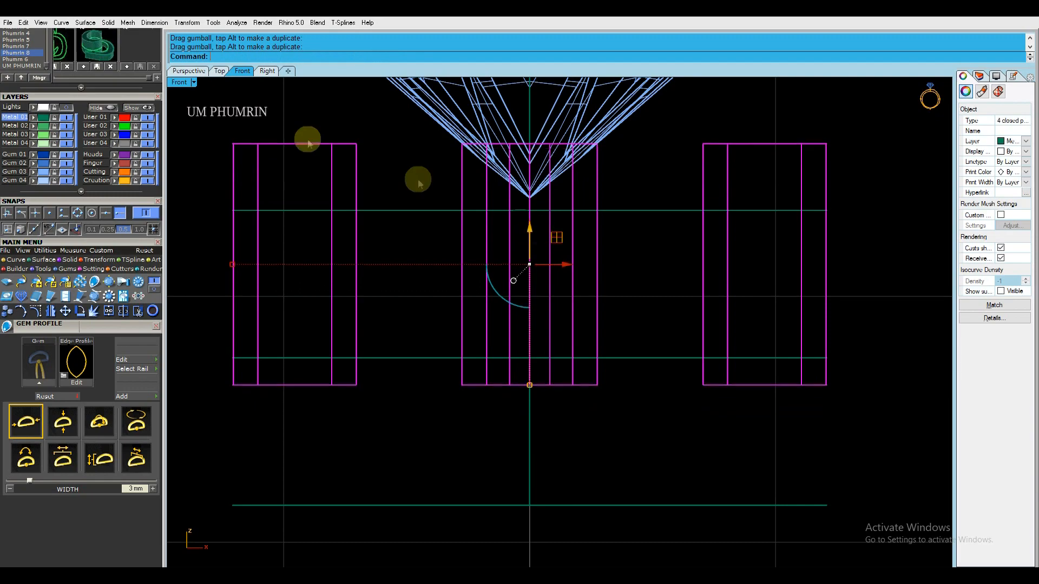
Group the finished marquise setting's parts and move the group aside from the origin along the Y axis
click(189, 72)
right_drag(566, 234, 587, 303)
scroll(563, 253, up, 5)
click(598, 273)
scroll(595, 270, down, 6)
key(ctrl+s)
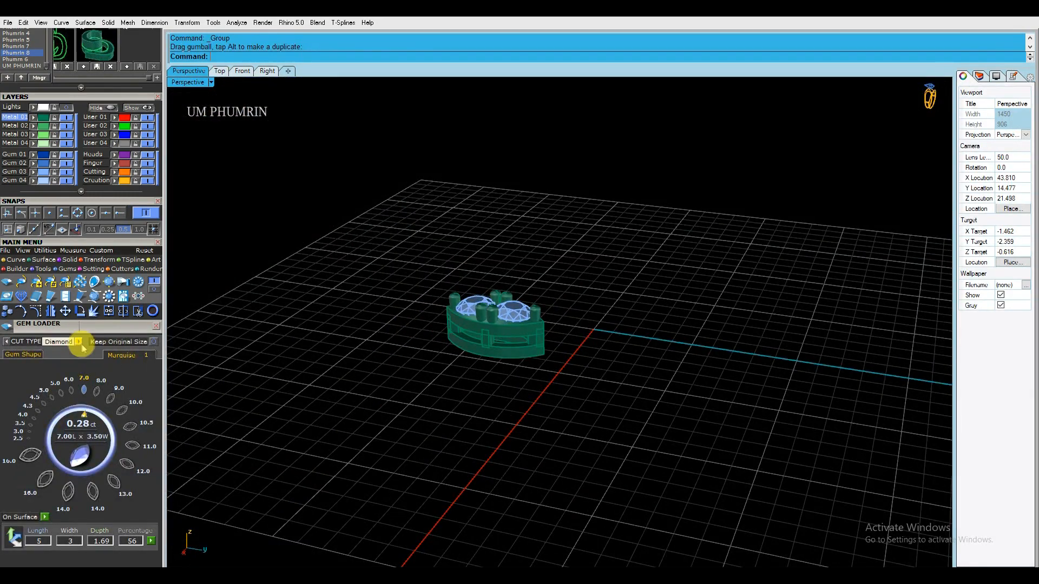
Load a 4 mm round diamond at the origin with the Gem Loader and select it in the Top view
click(80, 343)
click(80, 342)
click(80, 342)
click(127, 354)
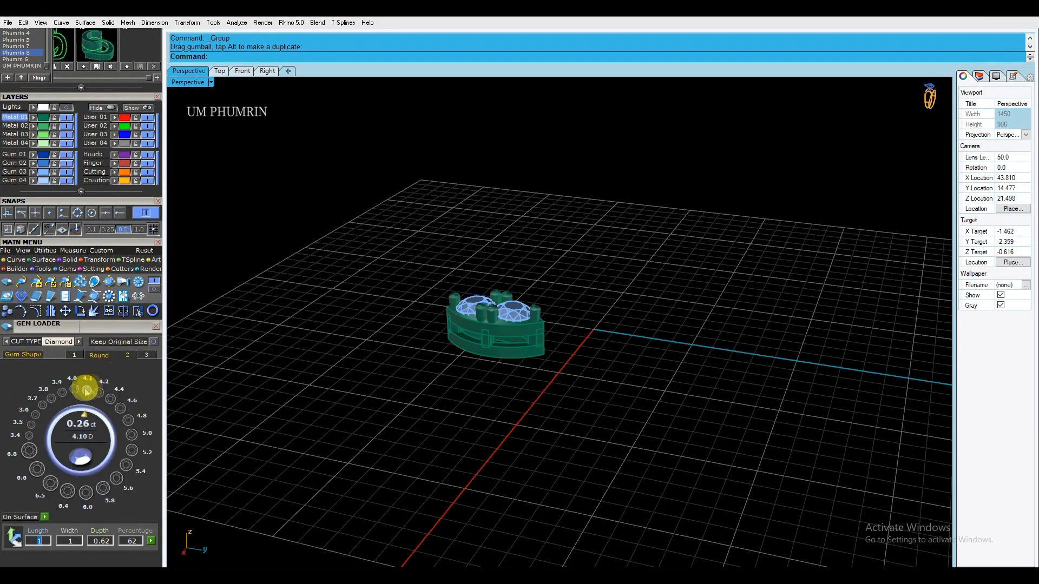
click(86, 390)
click(220, 70)
click(549, 324)
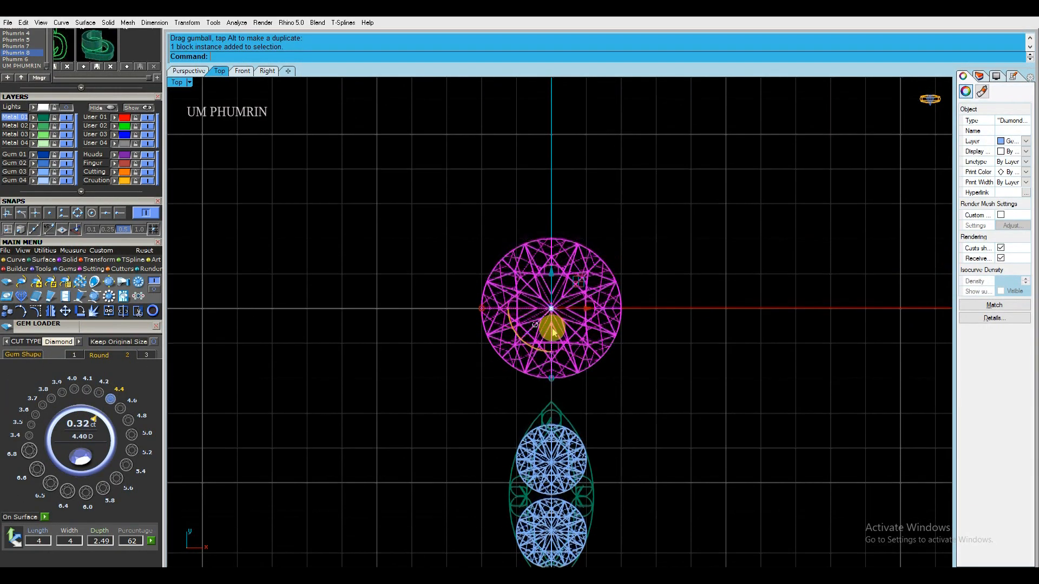
Extrude the round gem's outline 1 mm downwards in the Right view and add a second 1 mm band directly beneath it
click(267, 70)
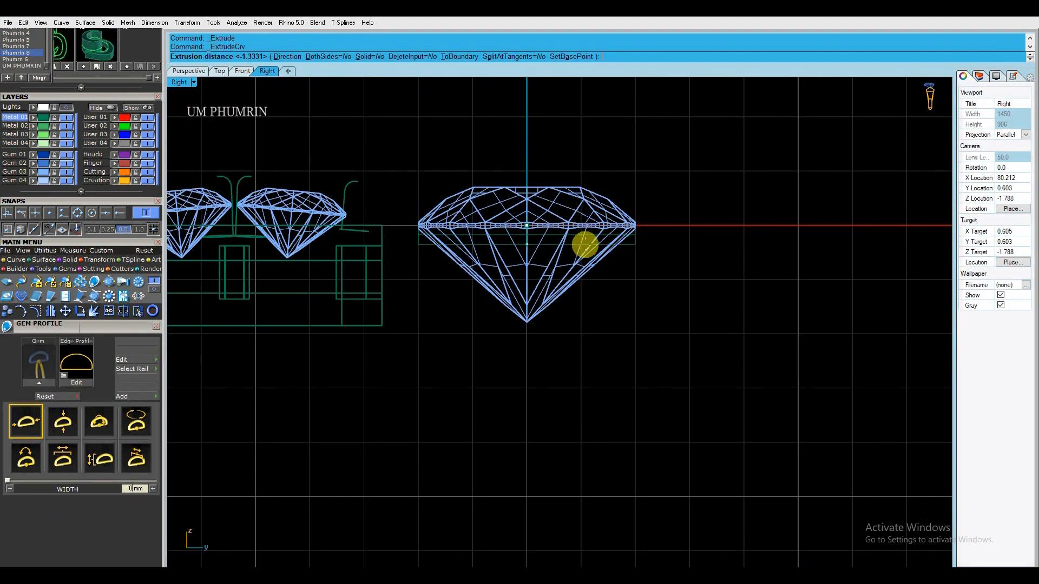
text(-1)
key(Return)
key(Delete)
scroll(638, 253, down, 2)
click(635, 270)
click(552, 218)
text(-1)
key(Return)
Move the second band straight down below the gem's tip, leaving a gap under the upper band
click(551, 260)
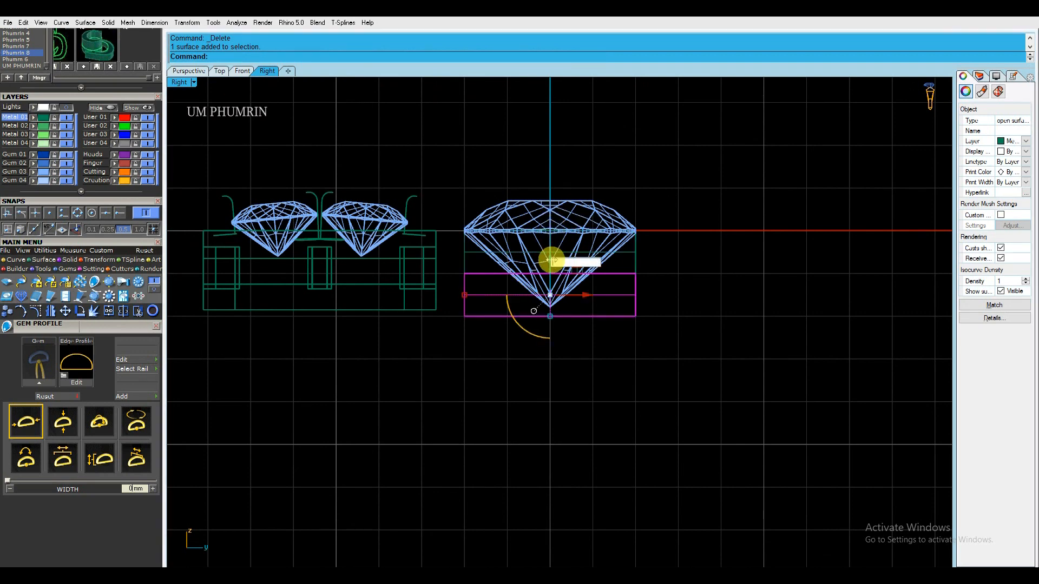
text(-)
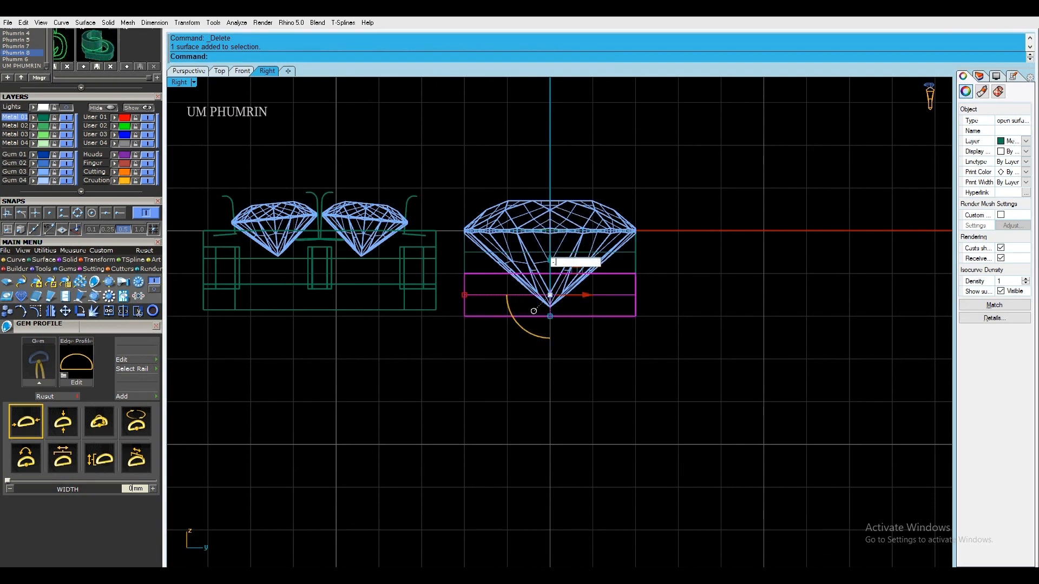
text(2.1)
key(Return)
click(603, 305)
drag(624, 343, 611, 338)
scroll(549, 323, up, 4)
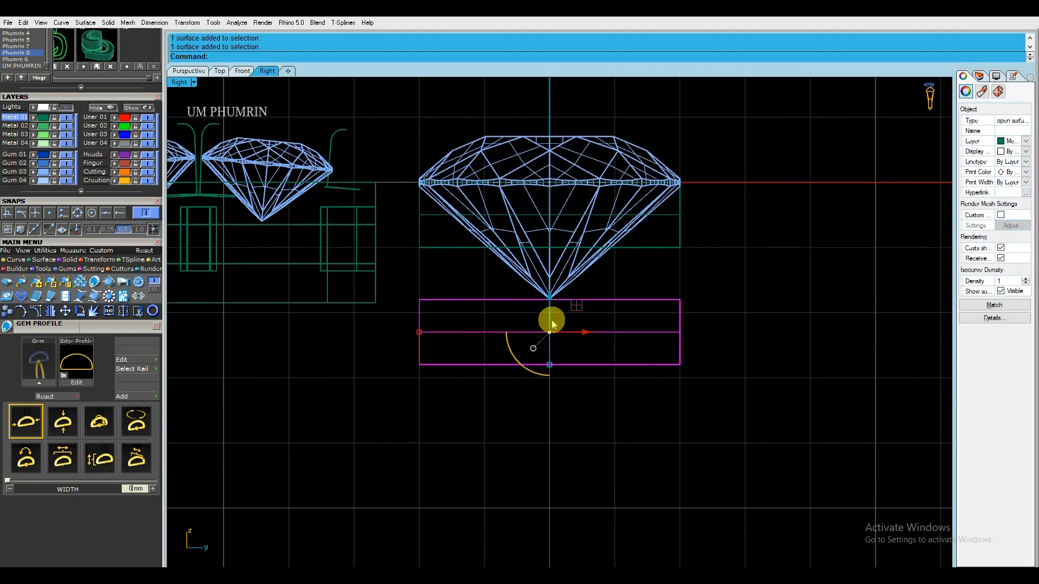
Measure the height from the lower band's bottom corner to the gem's girdle, and delete the dimension
right_drag(703, 320, 683, 333)
text(da)
key(Return)
click(661, 378)
click(661, 195)
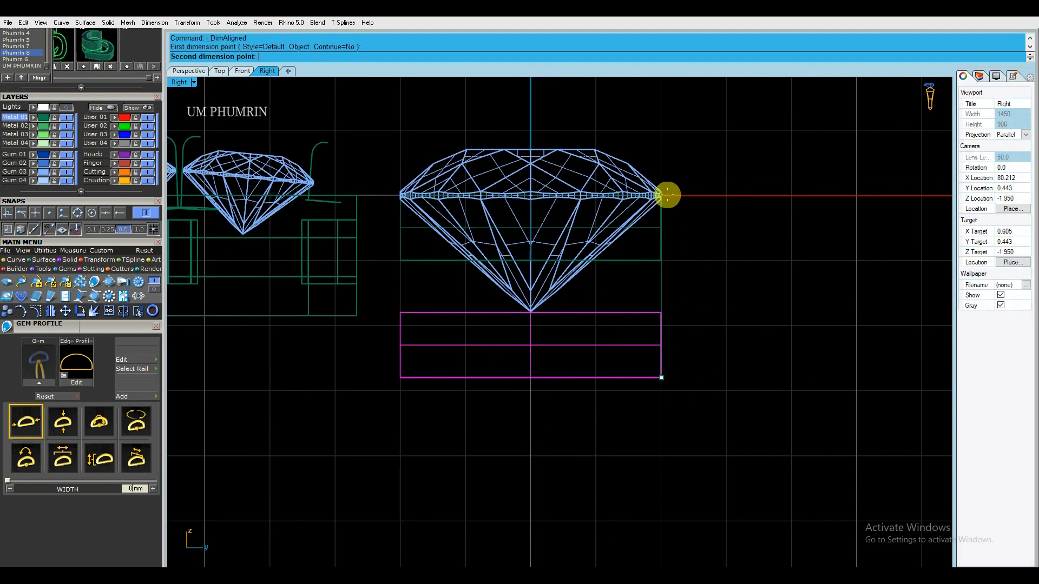
click(689, 204)
scroll(679, 225, down, 2)
click(696, 230)
key(Delete)
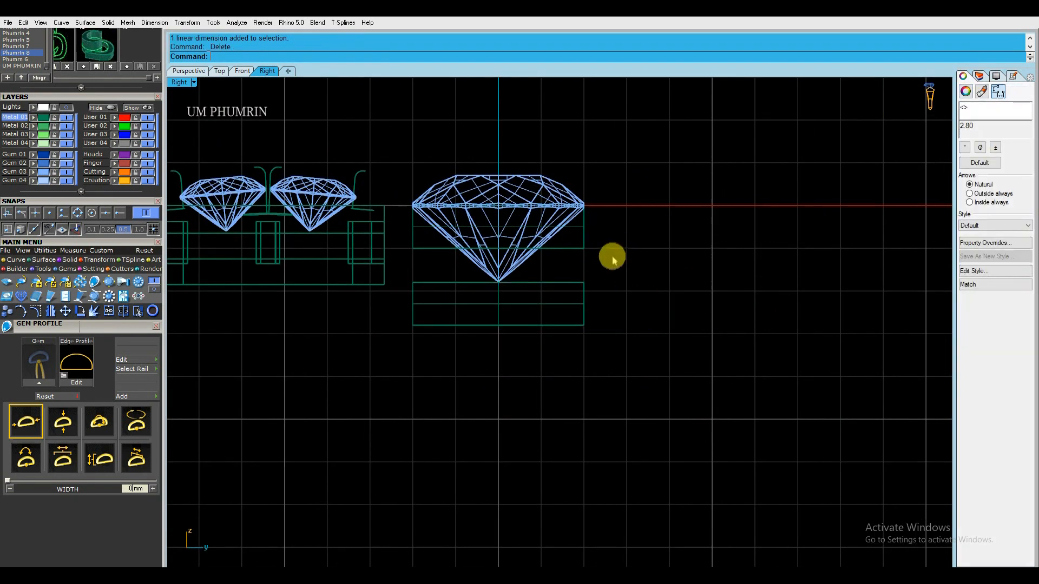
Delete the upper band and create a new Gem Profile outline around the 4 mm diamond
click(579, 244)
click(583, 250)
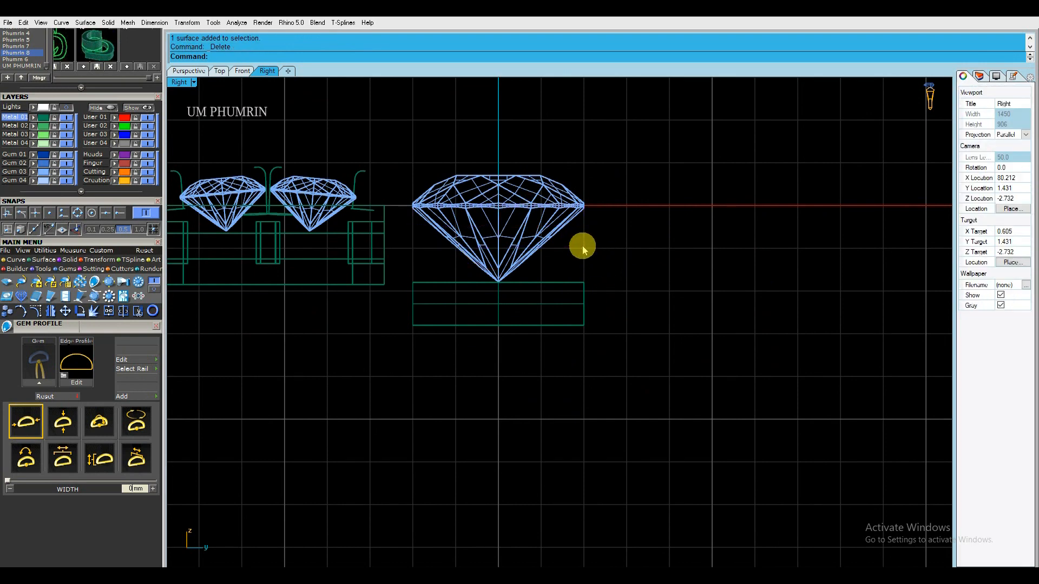
click(552, 225)
text(gf)
key(space)
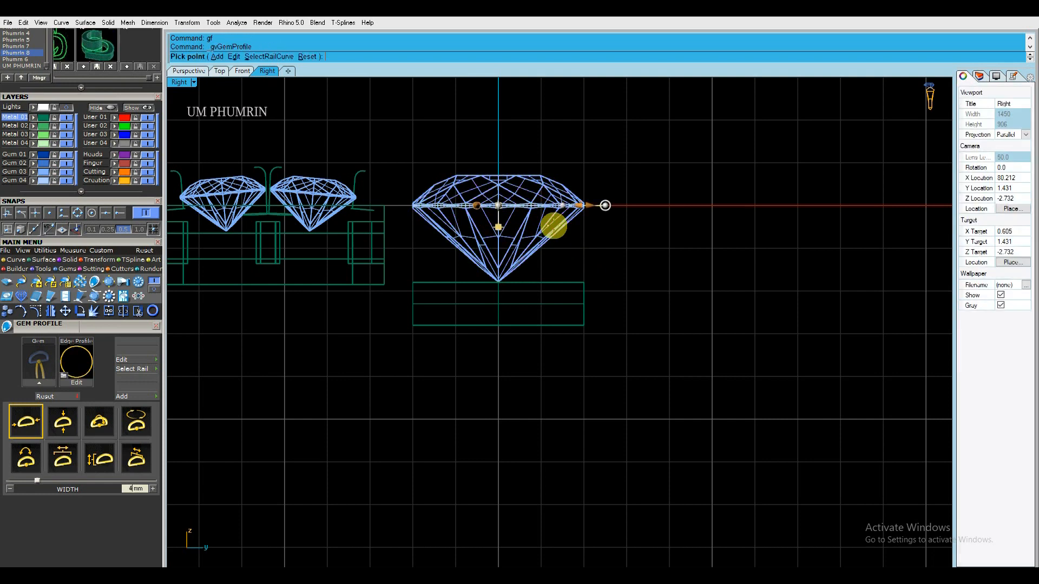
key(space)
click(564, 206)
click(564, 206)
Extrude the new gem outline 1.2 mm downwards, and delete the source curve and the old lower band
text(ex)
key(space)
text(-)
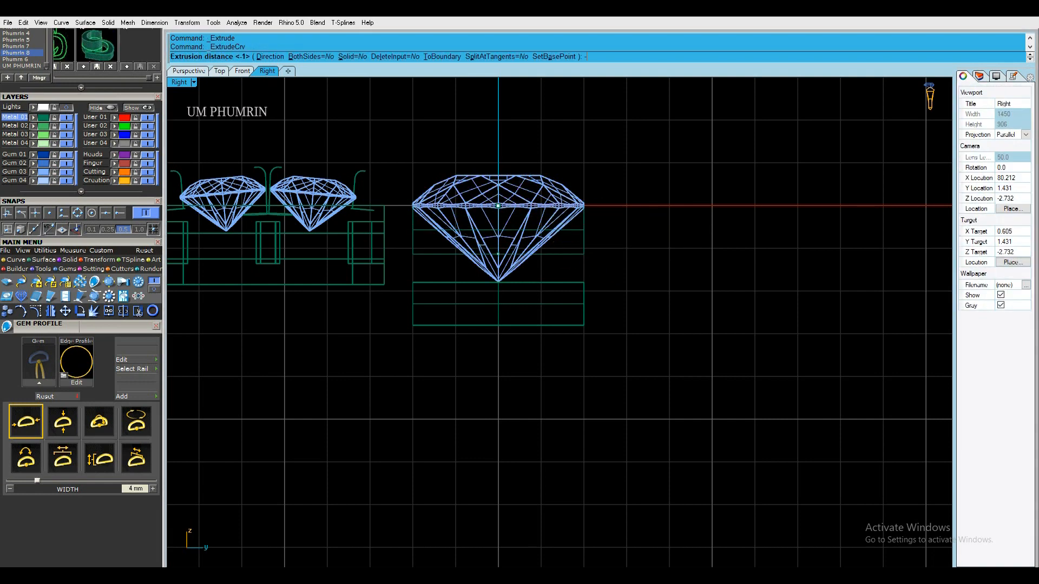
text(1.2)
key(Return)
key(Delete)
click(533, 284)
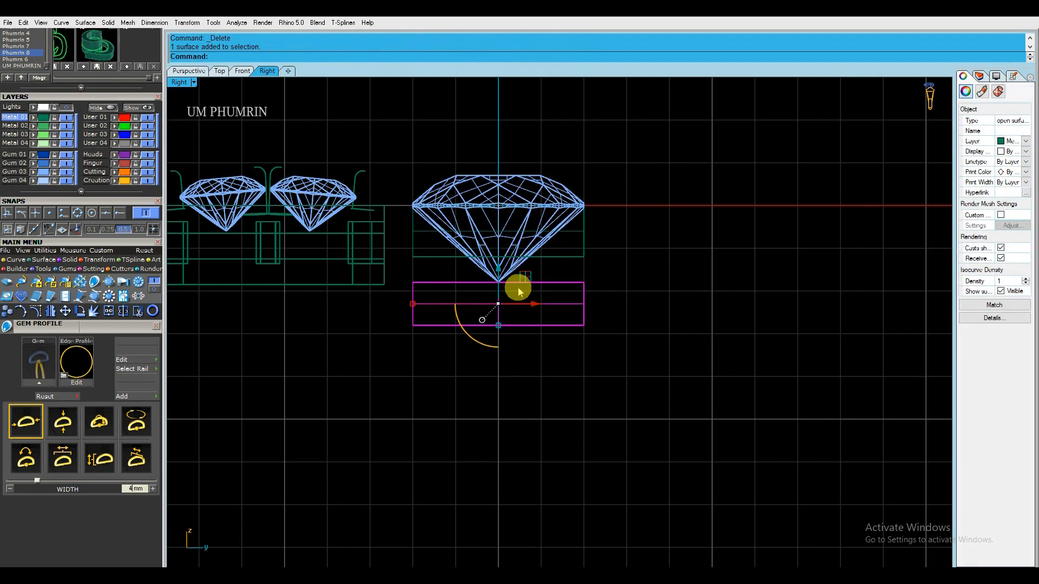
key(Delete)
Duplicate the upper band's bottom edge as a curve and extrude it 0.7 mm downwards
click(556, 257)
key(space)
text(ex)
key(space)
text(-.7)
key(Return)
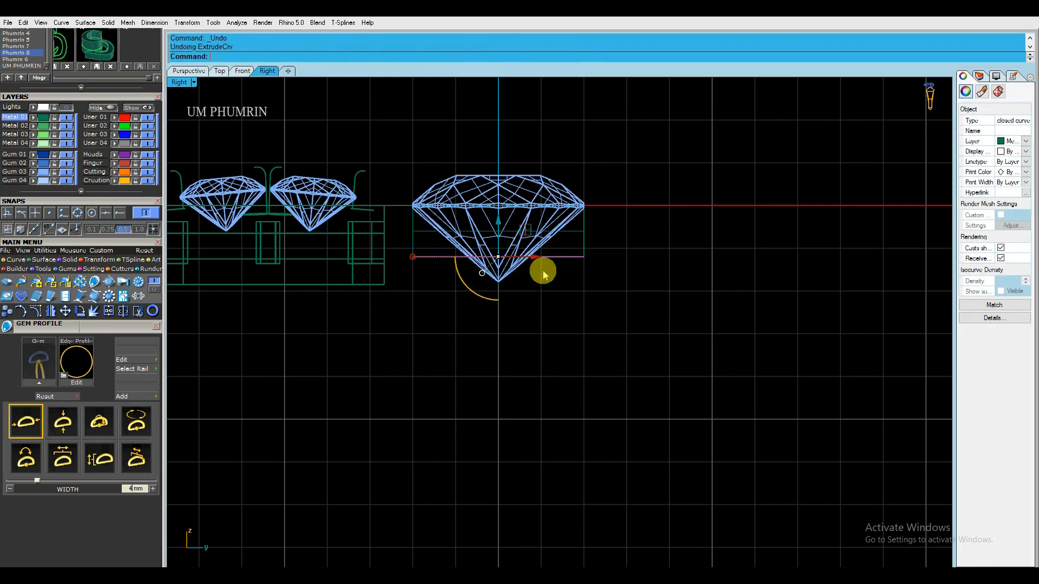
Extrude the bottom-edge curve 1 mm downwards and shift it 0.8 mm down together with its band
key(space)
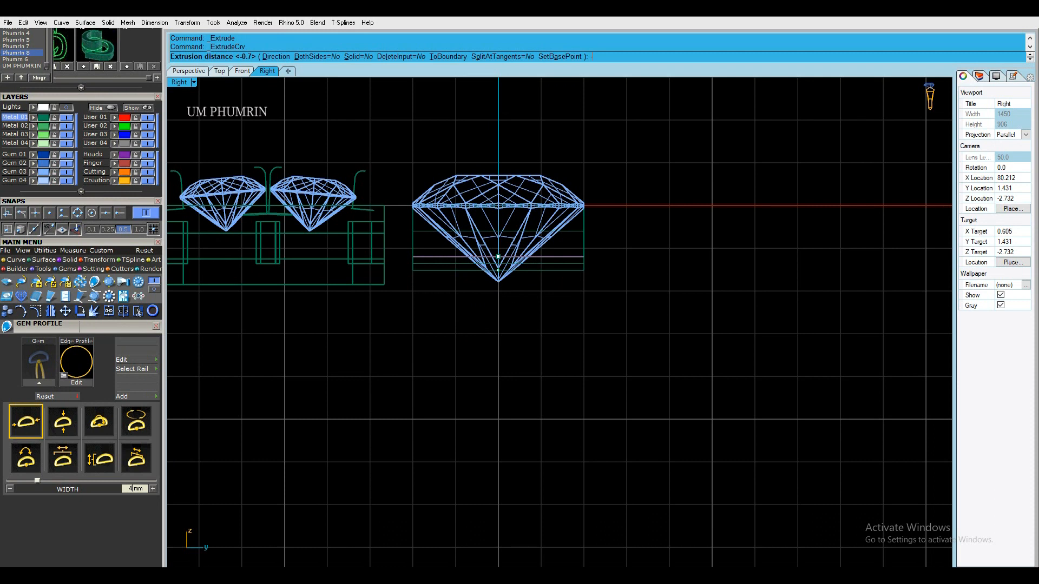
key(Return)
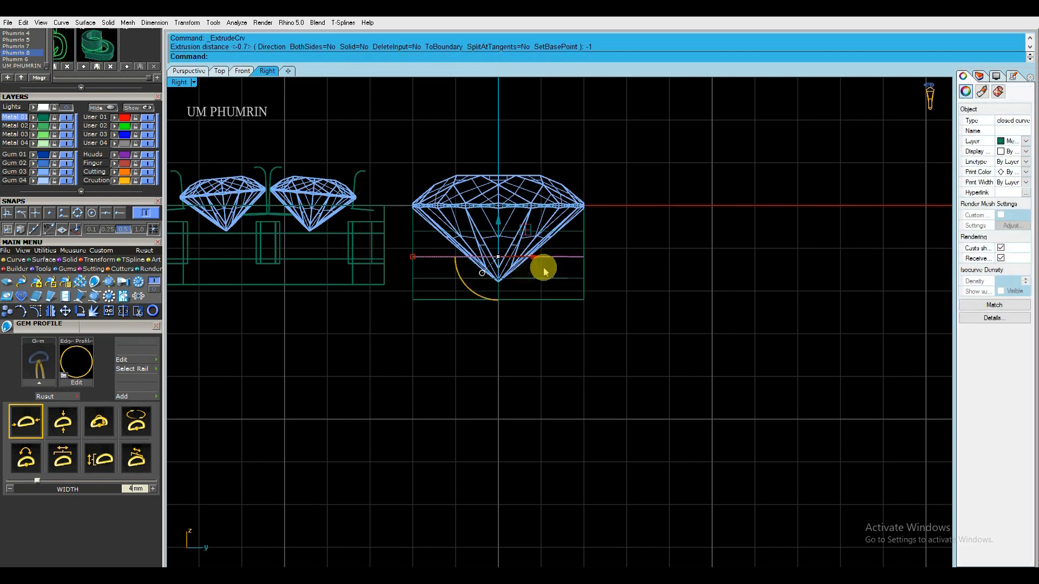
click(498, 223)
text(-.8)
key(Return)
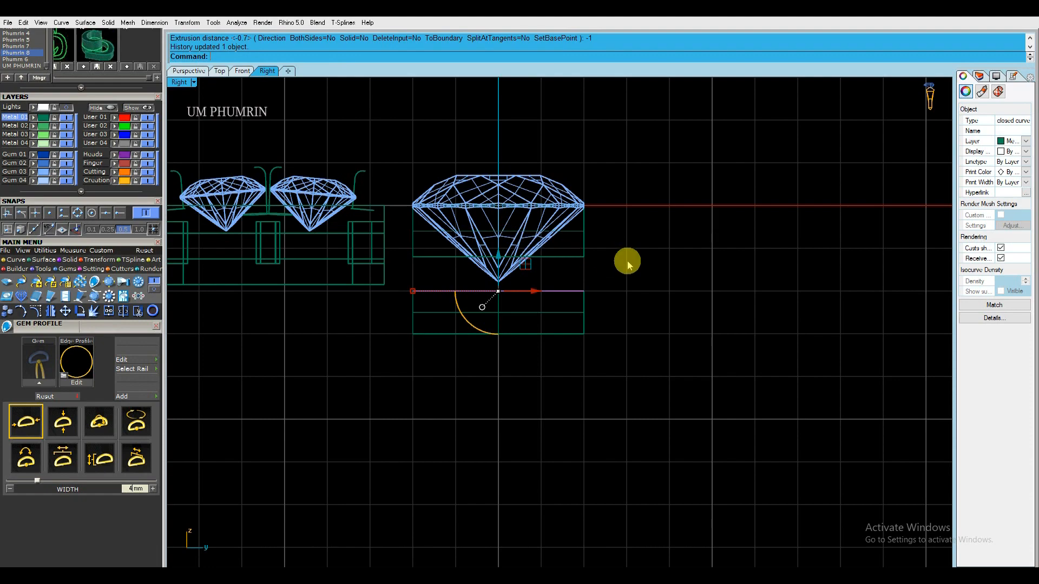
key(Return)
Measure the height from the lower band's bottom corner to the girdle, and select the marquise setting for comparison
text(da)
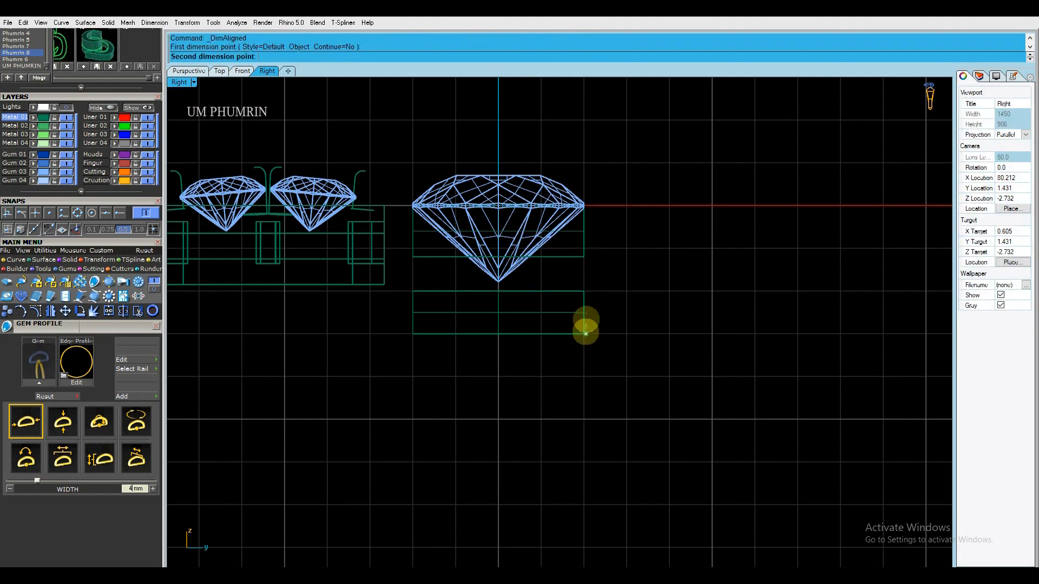
scroll(585, 225, up, 3)
click(586, 196)
scroll(586, 196, down, 3)
key(Escape)
scroll(630, 221, down, 4)
drag(502, 187, 349, 257)
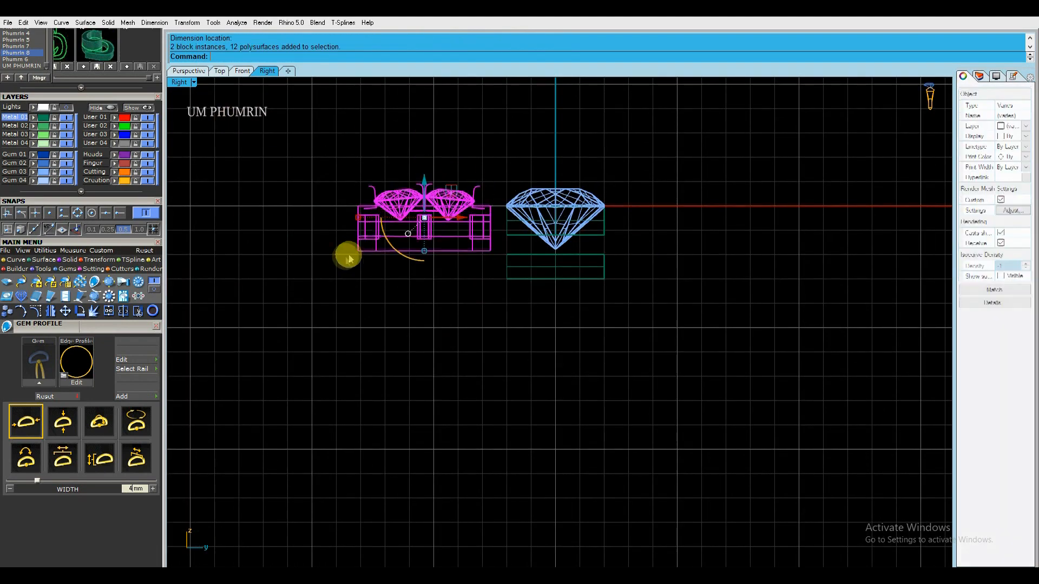
Flip the surface direction of one of the round gem's bands in the Perspective view
click(189, 71)
scroll(612, 298, up, 3)
right_drag(613, 298, 599, 319)
click(599, 319)
text(flip)
key(Return)
Offset both round bands 0.6 mm inwards as solids and switch off their surface isocurves
shift+click(619, 261)
text(os)
right_drag(618, 262, 661, 302)
key(Return)
text(f)
key(Return)
key(Return)
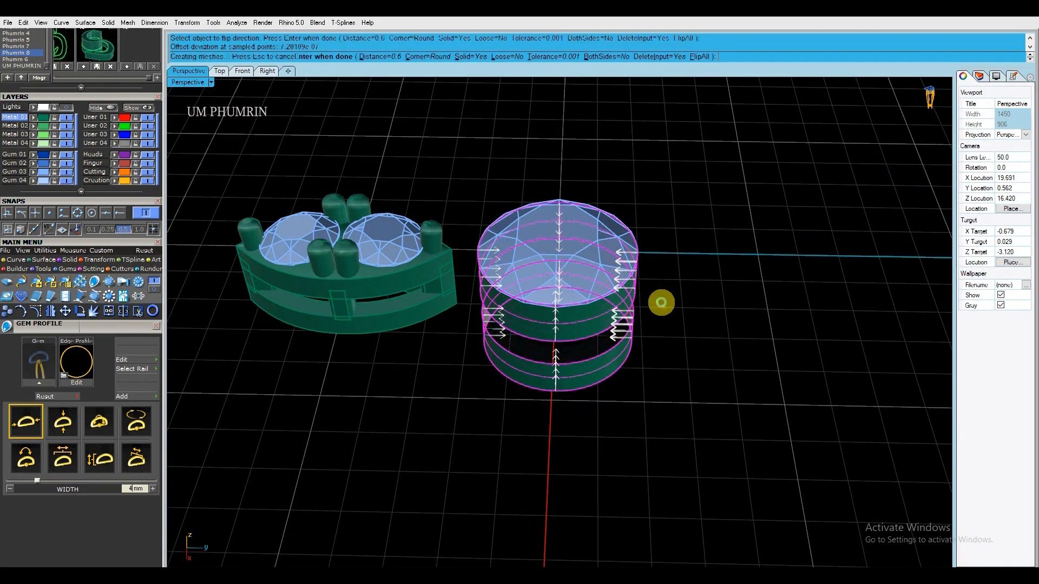
click(1001, 291)
click(796, 294)
right_drag(796, 295, 768, 238)
Start a Head Builder with four diagonal prongs on the 4 mm diamond and set its rail count to 0
click(542, 241)
right_drag(638, 209, 658, 217)
text(aa)
key(Return)
click(689, 282)
scroll(605, 177, down, 3)
click(556, 58)
text(0)
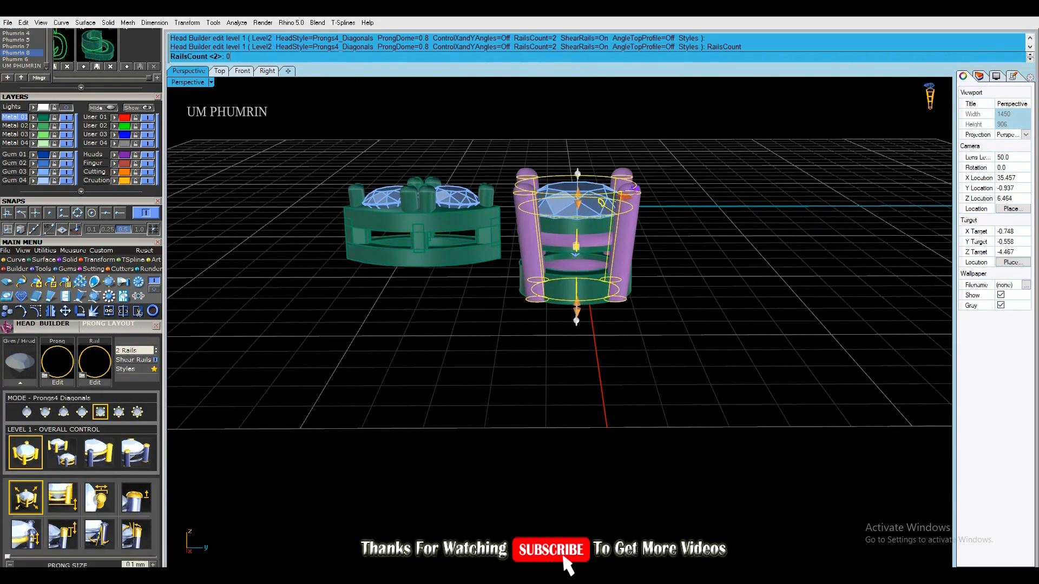
key(Return)
scroll(128, 204, down, 3)
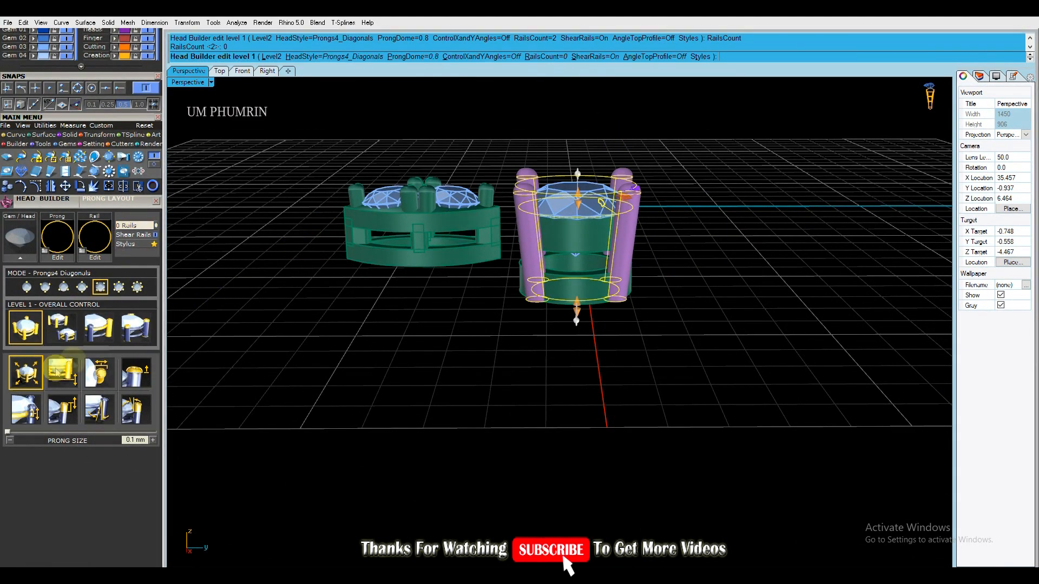
Turn on AngleTopProfile for the head and set the prong nudge to 0.2 mm
right_drag(500, 258, 535, 357)
scroll(576, 357, up, 5)
right_drag(644, 303, 757, 253)
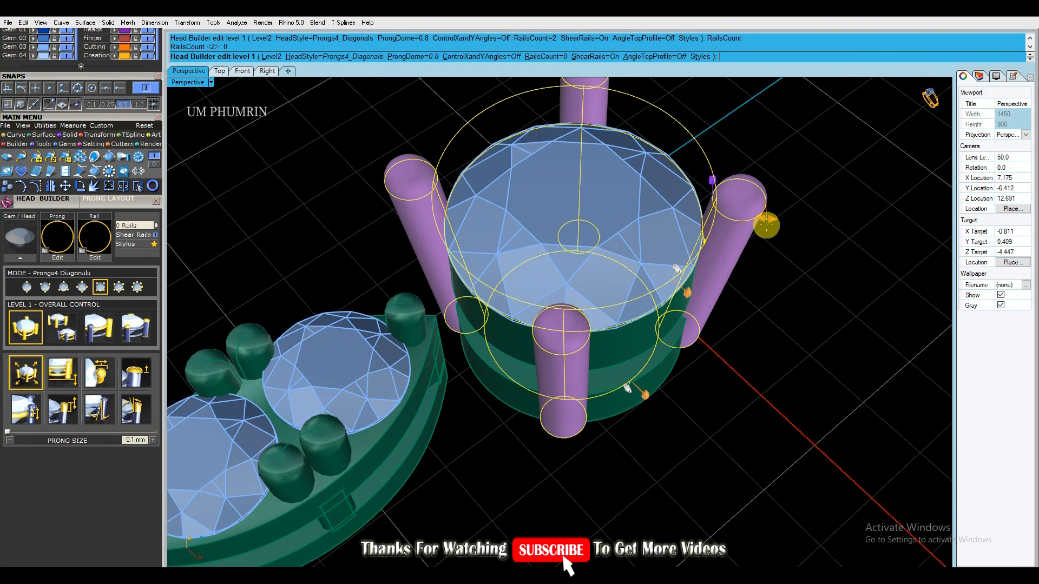
click(652, 57)
click(26, 374)
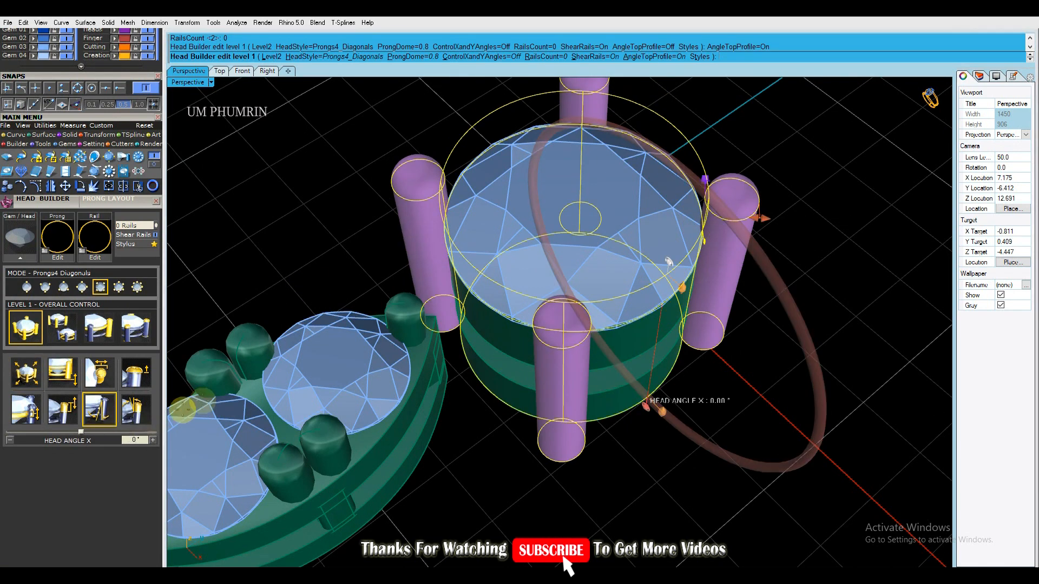
click(100, 382)
text(0.2)
key(Return)
Set the prongs' height above the girdle to 0.97 mm in the Right view
right_drag(508, 449, 575, 294)
scroll(529, 284, up, 12)
scroll(464, 268, down, 18)
right_drag(501, 290, 506, 307)
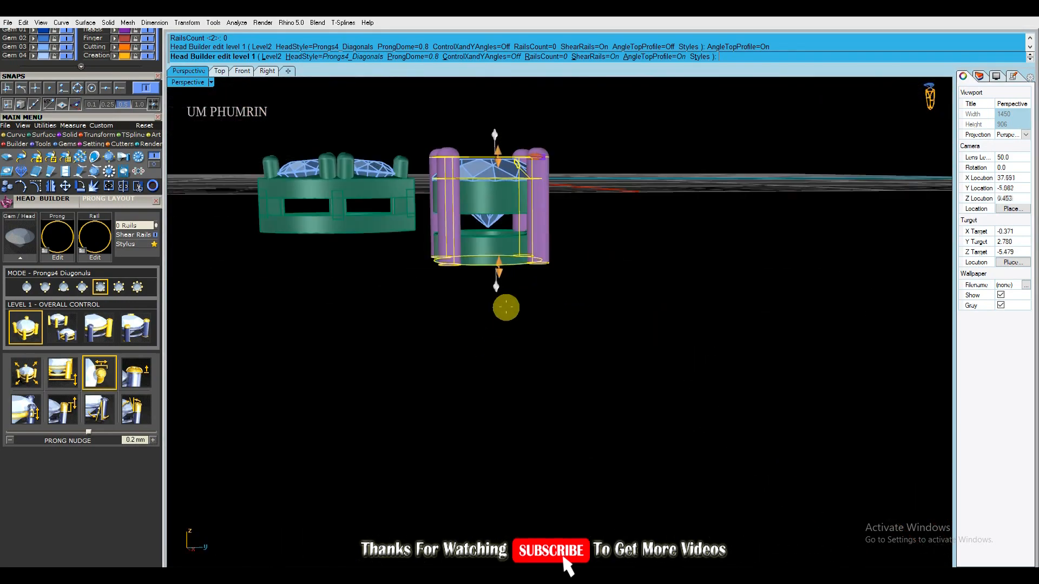
click(242, 71)
click(267, 71)
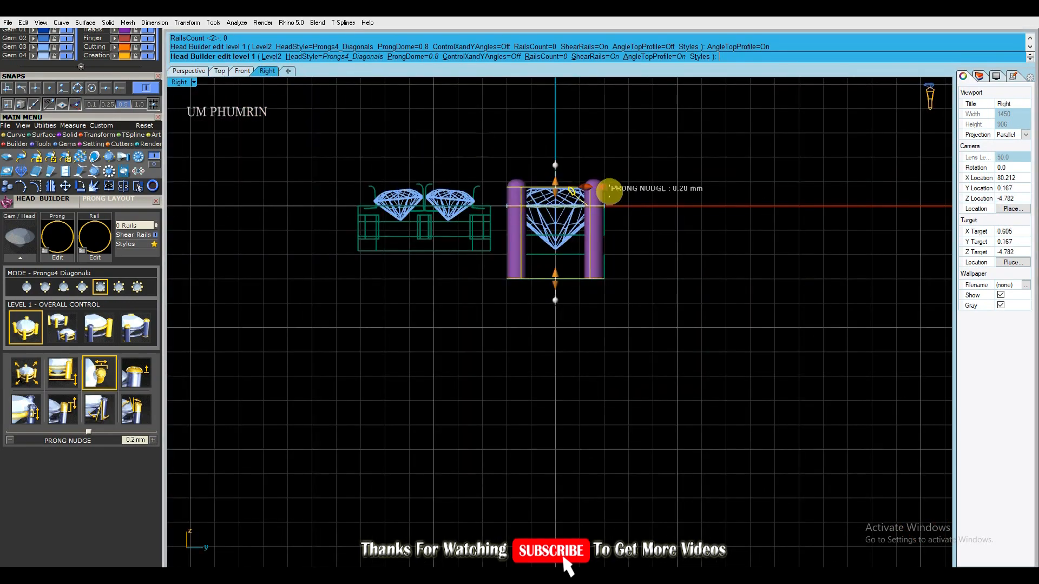
scroll(607, 190, up, 5)
scroll(479, 174, down, 3)
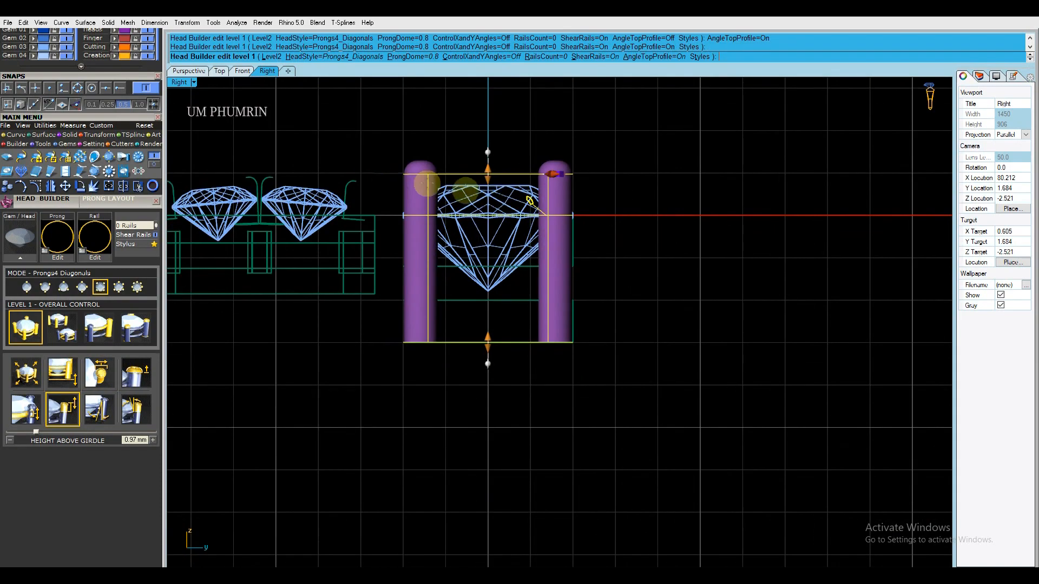
Accept the four-prong head in the Perspective view, switch off the prongs' surface isocurves and select the prongs again
click(189, 71)
right_drag(563, 220, 493, 247)
right_click(493, 248)
click(449, 255)
click(1000, 292)
click(739, 255)
right_drag(739, 256, 682, 223)
click(614, 229)
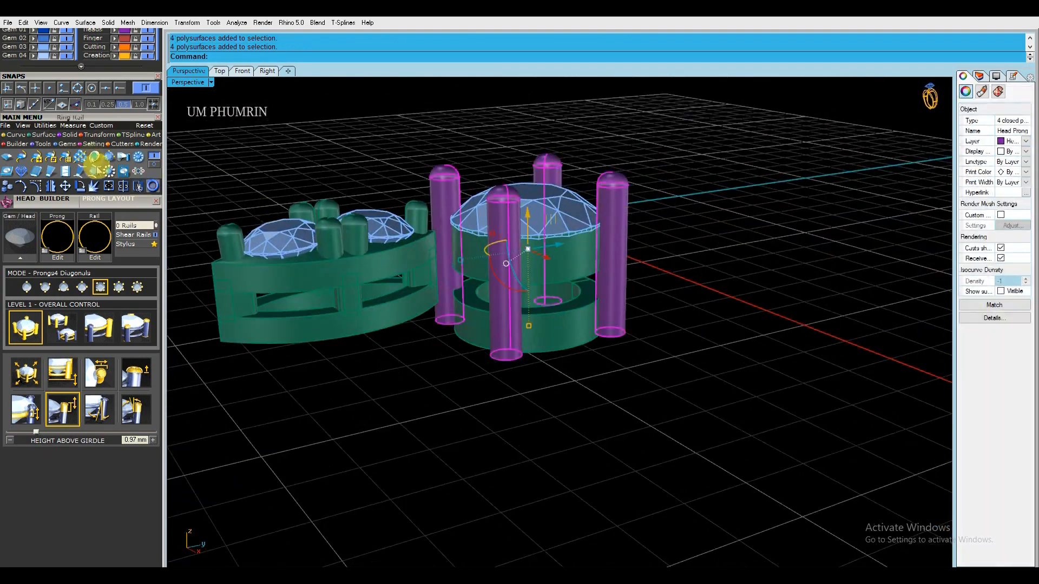
Assign the round-diamond head's four prongs to the Metal 01 layer and clear the selection
drag(77, 118, 79, 238)
click(33, 113)
key(ctrl+a)
click(851, 285)
click(567, 266)
click(563, 314)
click(720, 270)
right_drag(719, 271, 613, 329)
Select the whole marquise setting with its two diamonds and check its height against the round-diamond setting
click(221, 72)
drag(410, 226, 661, 357)
scroll(557, 253, up, 12)
click(188, 71)
right_drag(547, 222, 794, 184)
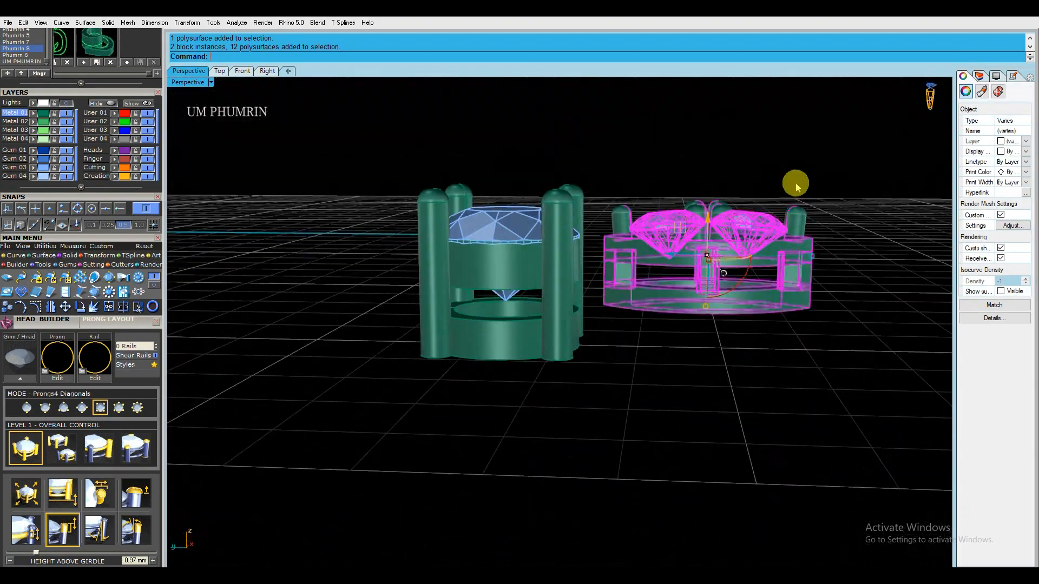
click(790, 163)
drag(789, 161, 637, 298)
drag(605, 337, 606, 338)
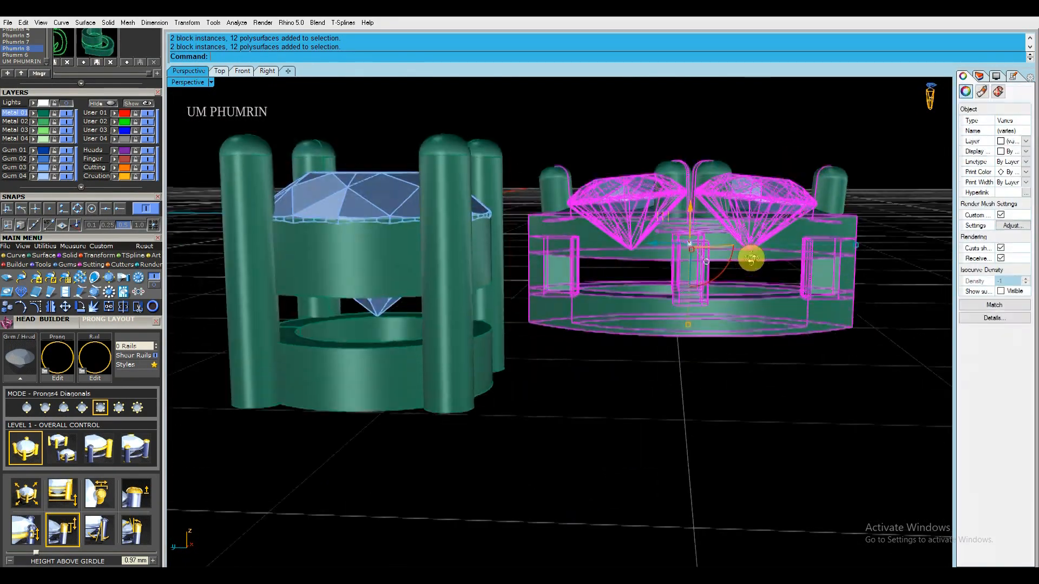
Raise the round-diamond setting in the Right view until its base is level with the marquise setting's base
click(242, 71)
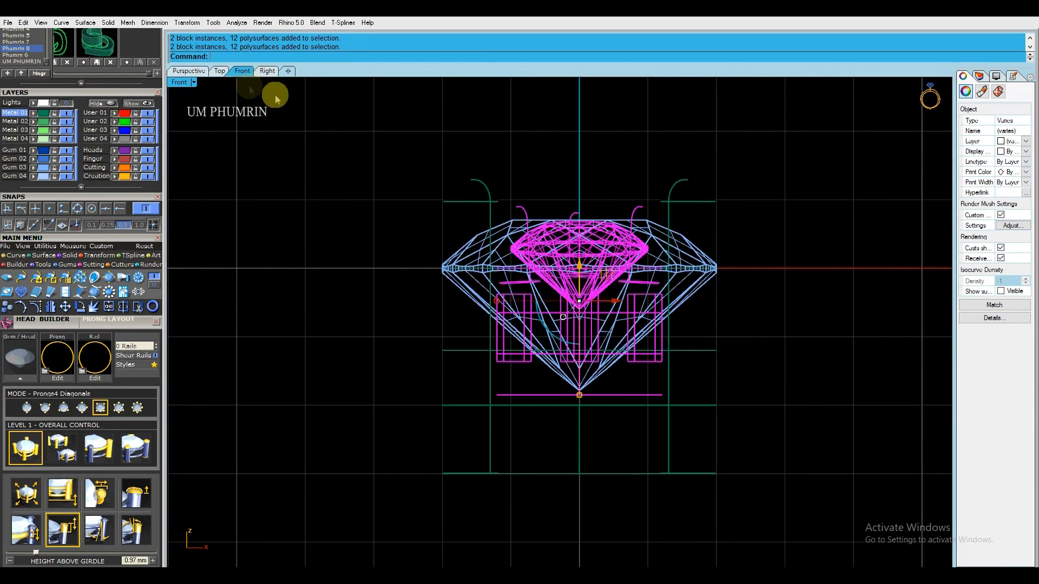
click(267, 71)
right_drag(547, 220, 623, 212)
scroll(623, 211, down, 4)
drag(623, 256, 590, 189)
click(188, 70)
scroll(654, 227, down, 6)
right_drag(654, 227, 734, 234)
click(638, 183)
Draw a straight line in the Top view from the origin (0) along the X axis, past the round diamond
click(219, 71)
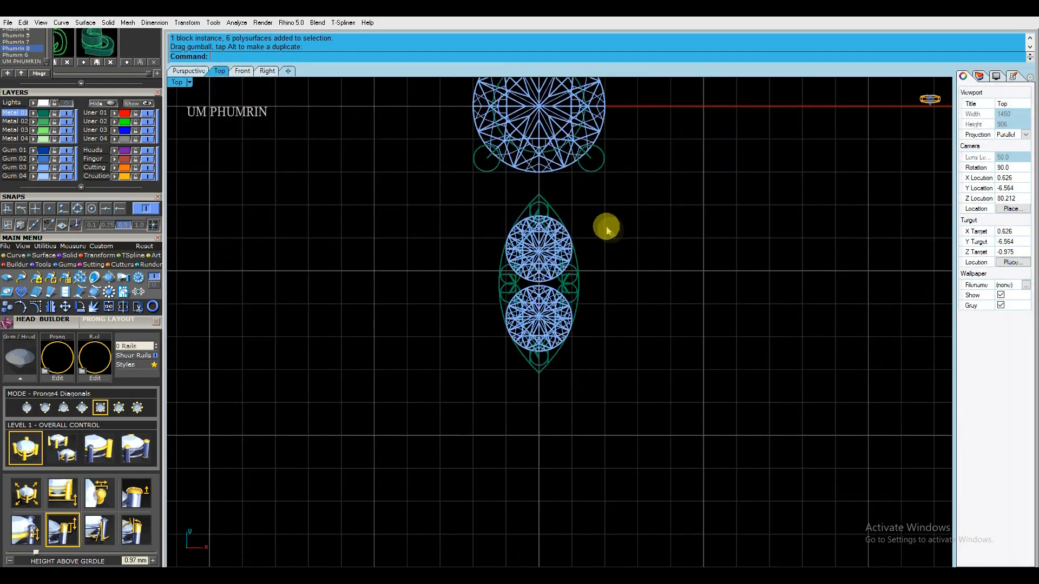
right_drag(615, 237, 633, 288)
drag(630, 362, 495, 263)
click(422, 212)
right_drag(724, 169, 585, 250)
text(l)
key(Return)
text(0)
key(Return)
shift+click(729, 244)
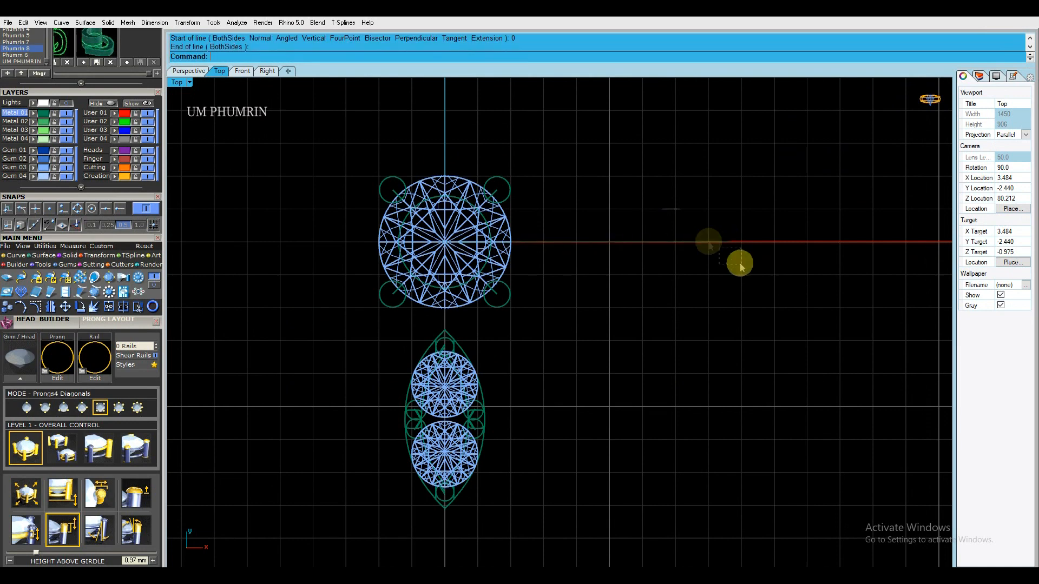
Offset the centre line 1 mm to both sides and delete the centre line
right_drag(741, 263, 740, 307)
drag(722, 303, 633, 255)
text(ff)
key(Return)
text(1)
key(Return)
click(662, 288)
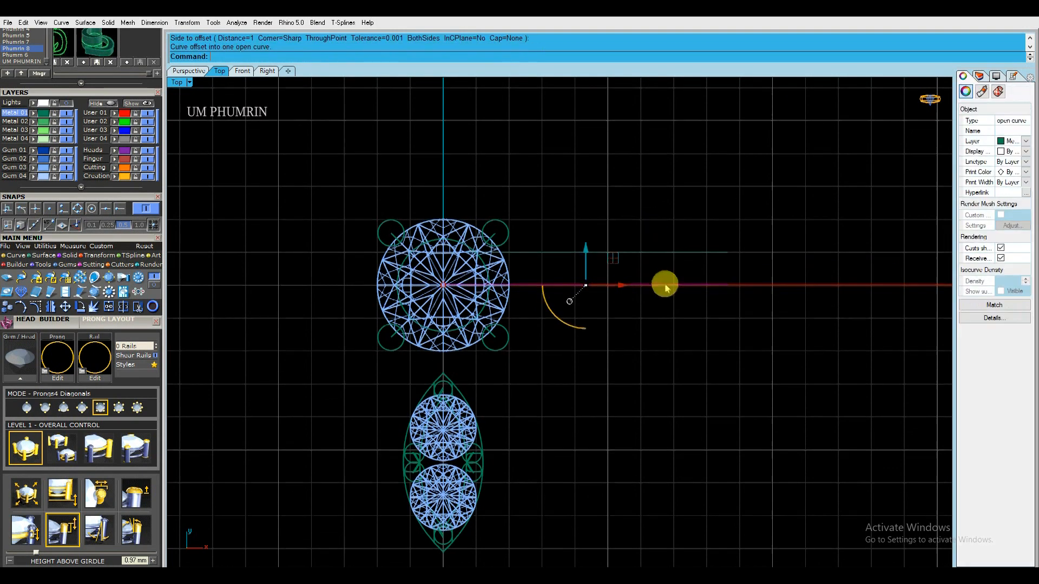
key(Delete)
Loft a surface between the two offset lines, delete the lines and move the surface clear of the round diamond
drag(678, 326, 634, 226)
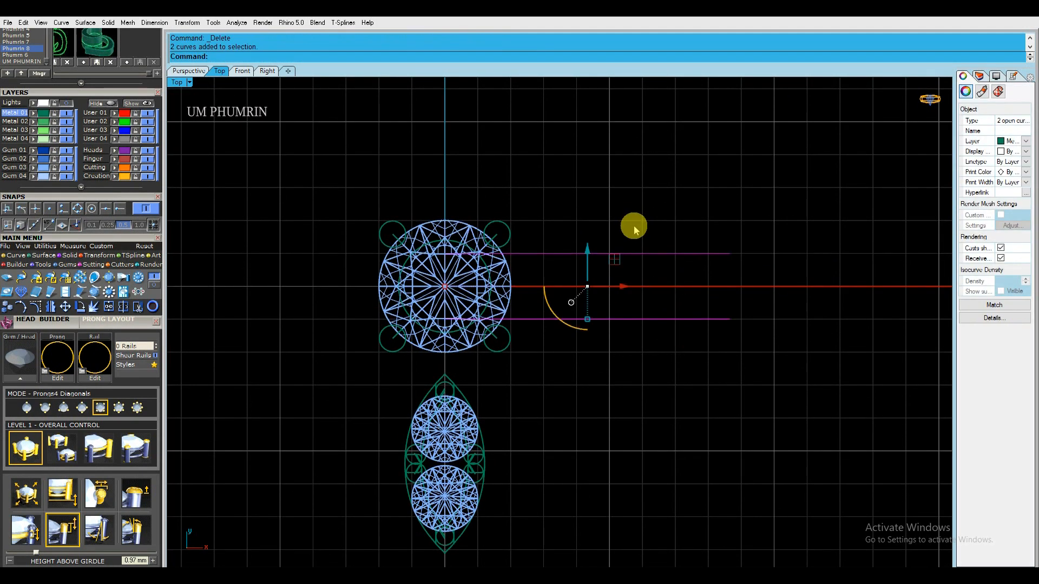
text(l)
key(Return)
key(Return)
key(Delete)
click(729, 292)
drag(623, 288, 780, 291)
right_drag(780, 290, 589, 287)
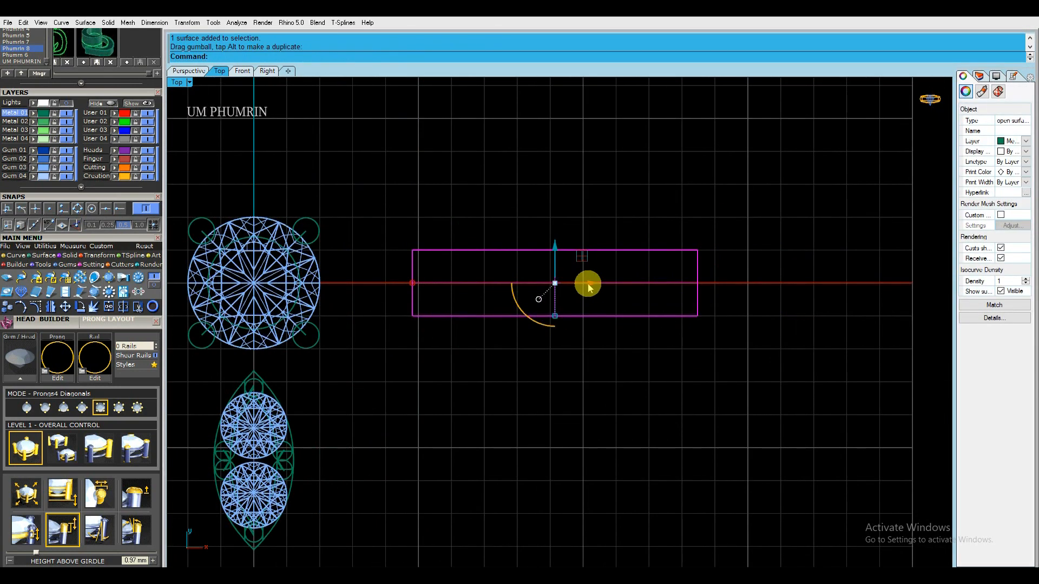
Cancel the aligned dimension, discard the lofted surface and restore the centre line
text(da)
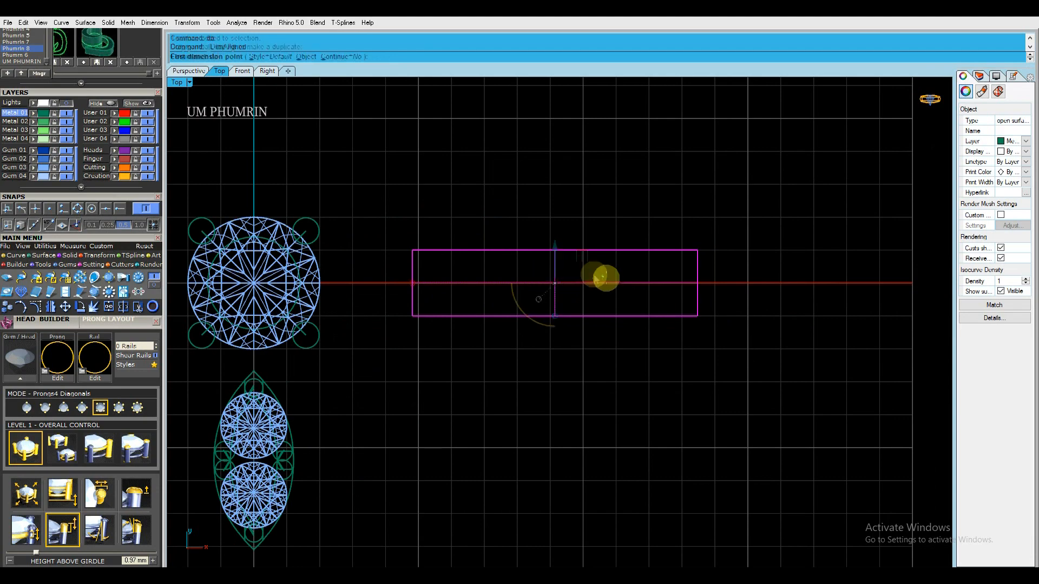
key(Return)
key(ctrl+z)
key(Delete)
Offset the centre line 0.8 mm to both sides in the Top view
click(498, 283)
scroll(519, 279, up, 2)
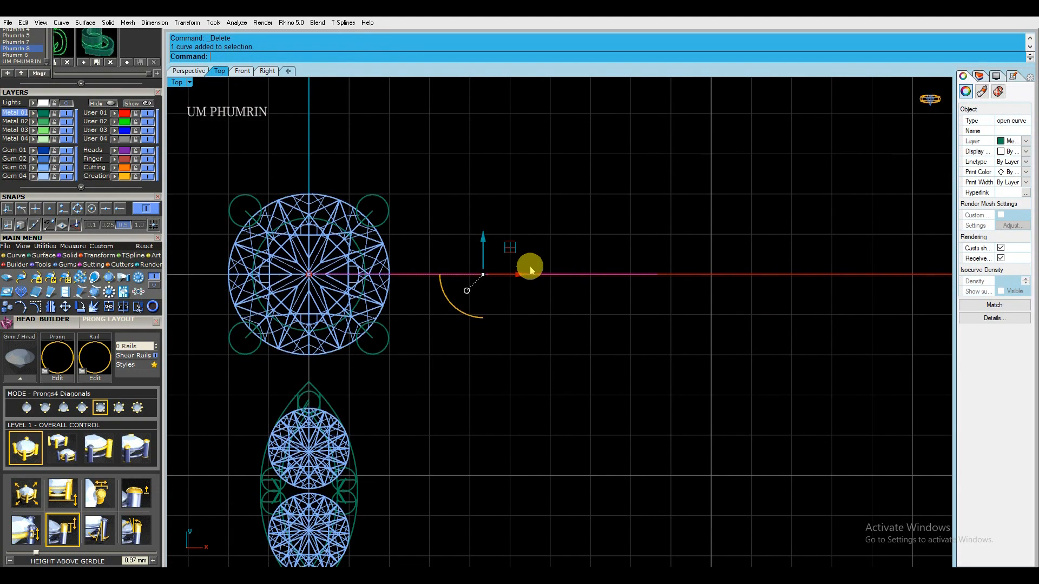
text(ff)
key(Return)
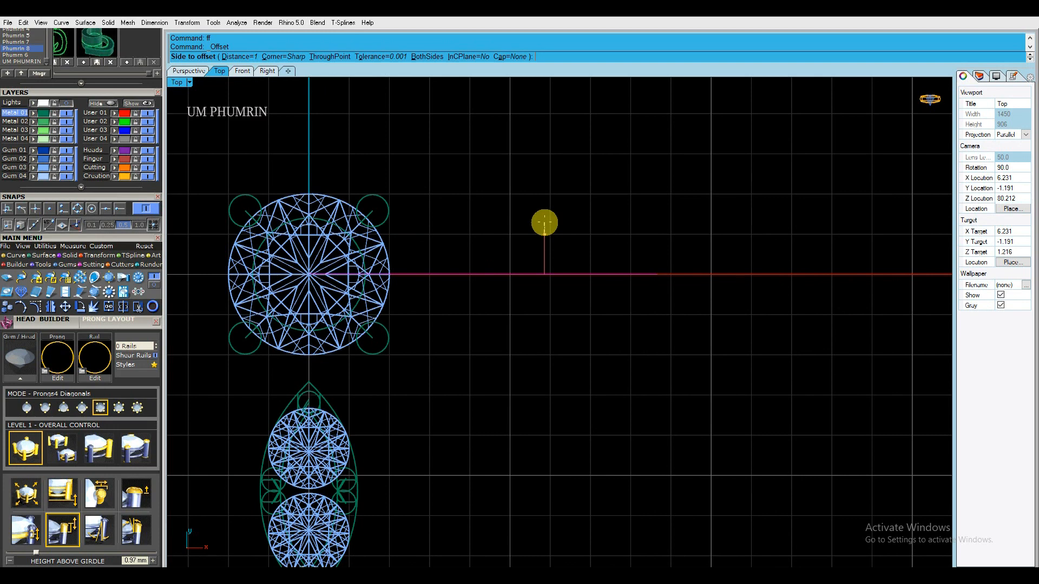
text(.8)
key(Return)
click(544, 340)
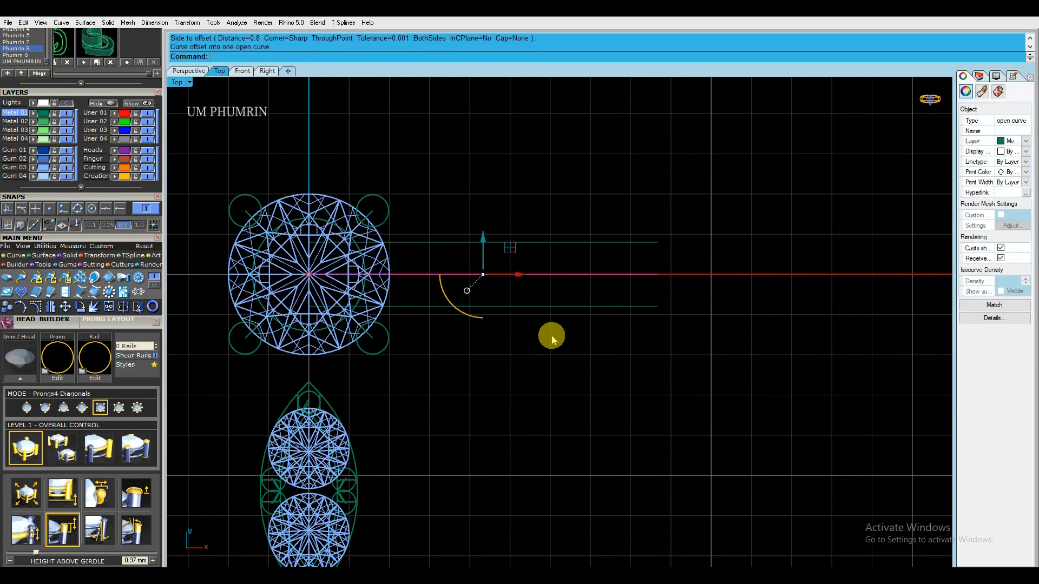
Offset the centre line to both sides again at a slightly larger distance and delete the surplus lines
text(ff)
key(Return)
key(Return)
click(542, 197)
key(Return)
click(610, 364)
key(Delete)
Loft a surface between the two offset lines and move it along the X axis, away from the round diamond
drag(610, 365, 551, 200)
text(Lo)
key(Return)
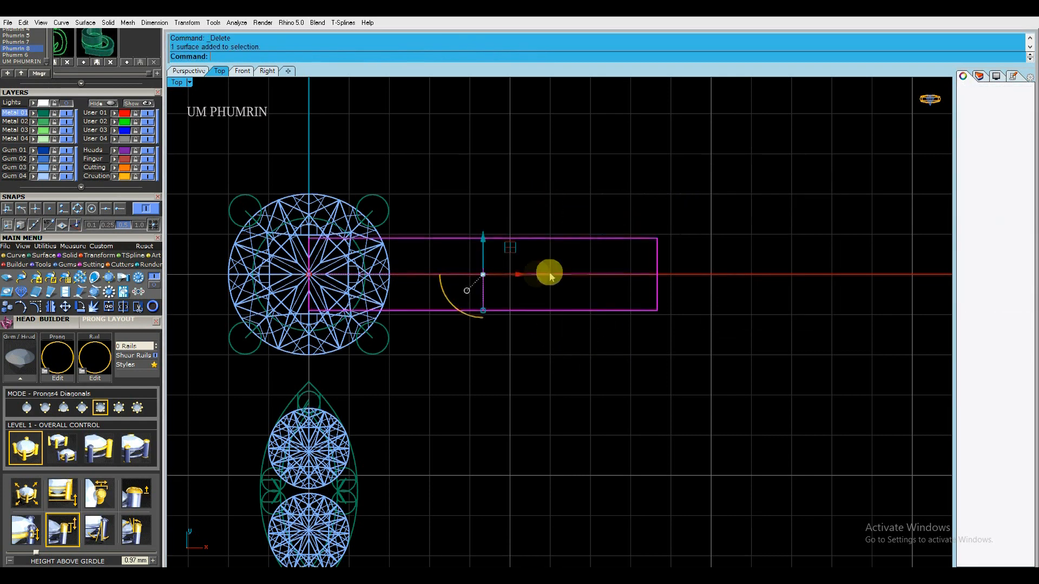
drag(550, 274, 738, 288)
click(197, 73)
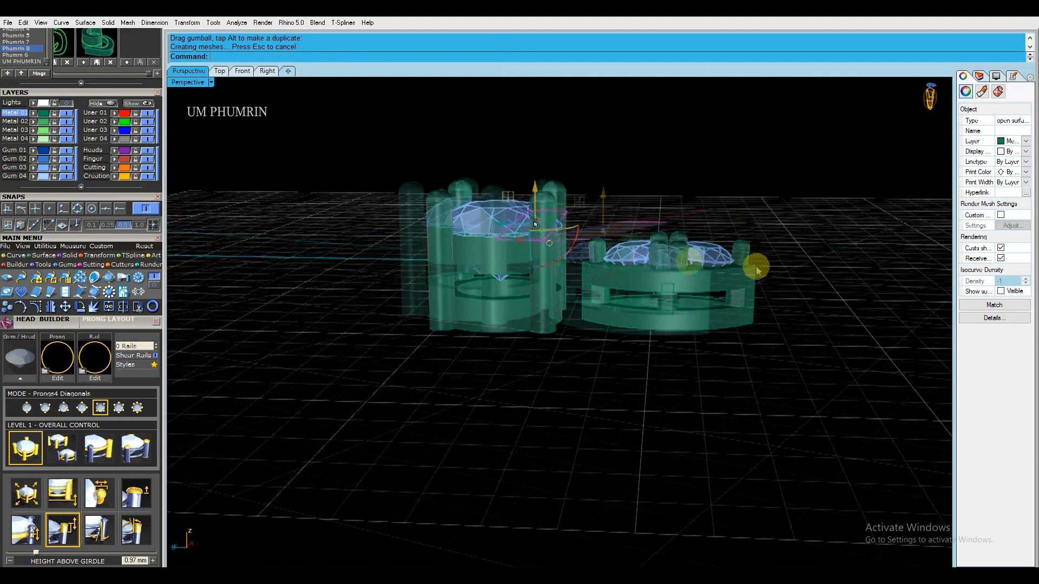
Offset the lofted surface into a thin closed solid plate
right_drag(771, 269, 599, 279)
text(O32)
key(Return)
key(Return)
Copy the plate vertically to make a pair and lower both plates in the Right view to the settings' base
click(604, 217)
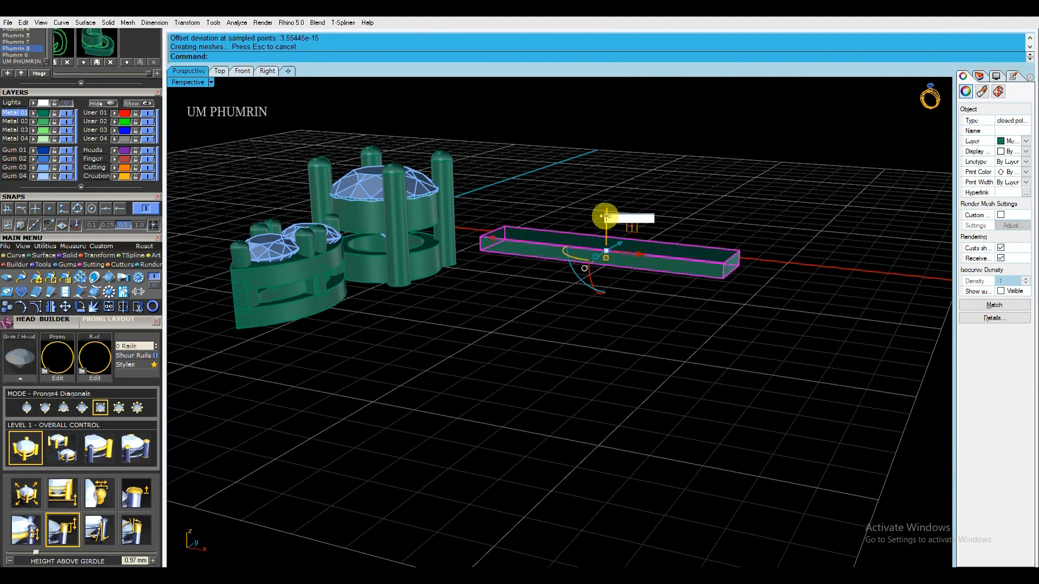
right_drag(608, 218, 596, 245)
key(Return)
drag(716, 198, 639, 325)
right_drag(530, 211, 427, 210)
click(267, 72)
scroll(600, 246, up, 8)
scroll(566, 227, down, 2)
scroll(552, 217, up, 2)
drag(552, 216, 557, 227)
Select the marquise setting with its diamonds in the Front view and hide it
click(246, 72)
scroll(607, 234, down, 2)
right_drag(661, 257, 586, 252)
click(586, 262)
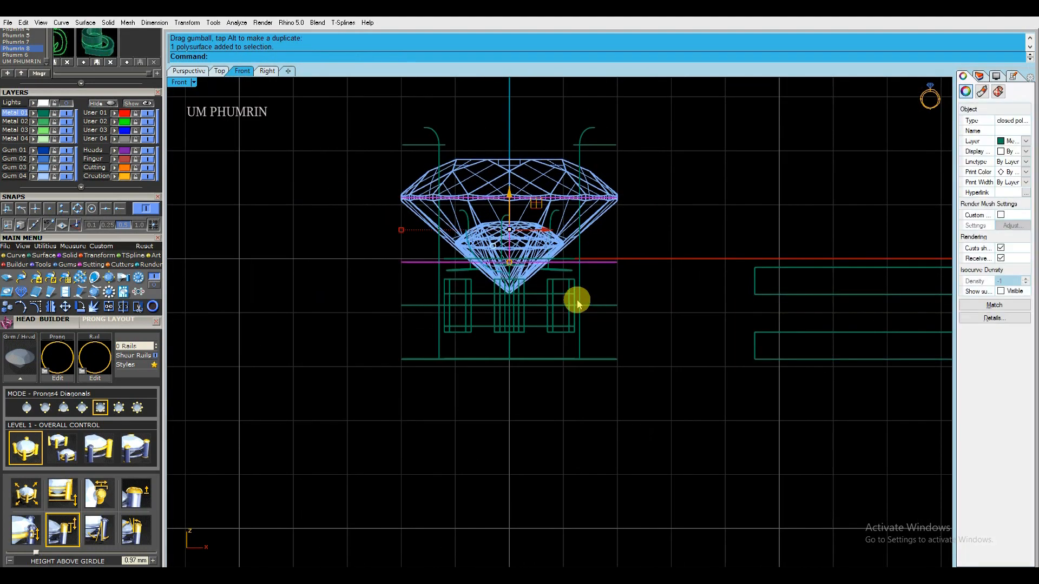
click(527, 278)
click(531, 234)
click(111, 103)
Move the two plates up and into the side of the round-diamond setting, entering a gumball distance of -0.8
scroll(524, 206, down, 4)
right_drag(622, 207, 456, 211)
click(538, 250)
drag(696, 279, 537, 181)
scroll(552, 264, up, 4)
text(-.8)
key(Return)
Delete the round setting's two bands, keeping the four prongs and the diamond
right_drag(362, 264, 534, 247)
scroll(495, 224, up, 4)
click(499, 218)
scroll(498, 224, down, 4)
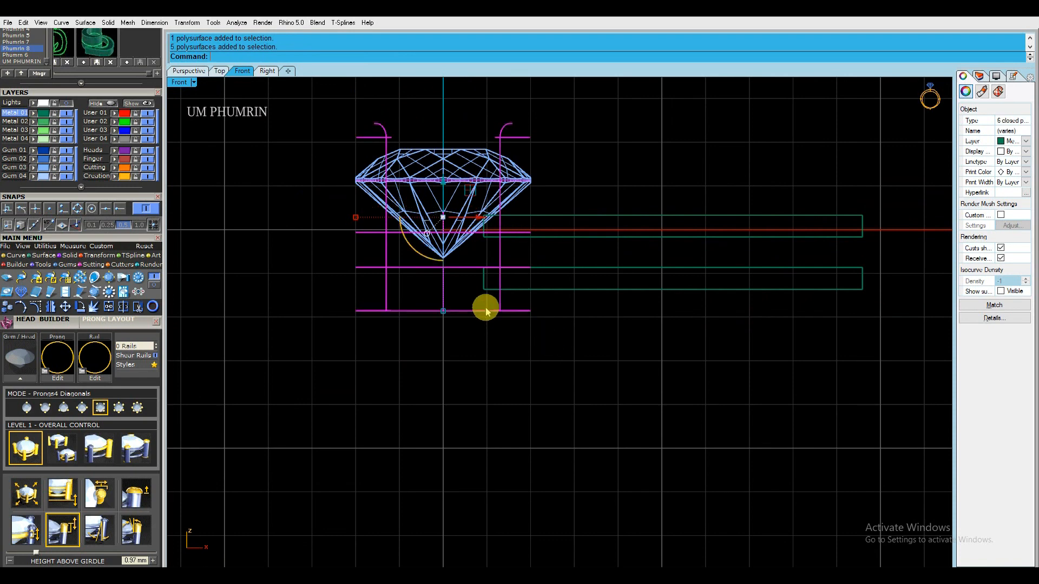
key(Delete)
Measure from the round diamond's girdle edge down to the upper plate's top edge with an aligned dimension
click(470, 159)
scroll(471, 162, up, 2)
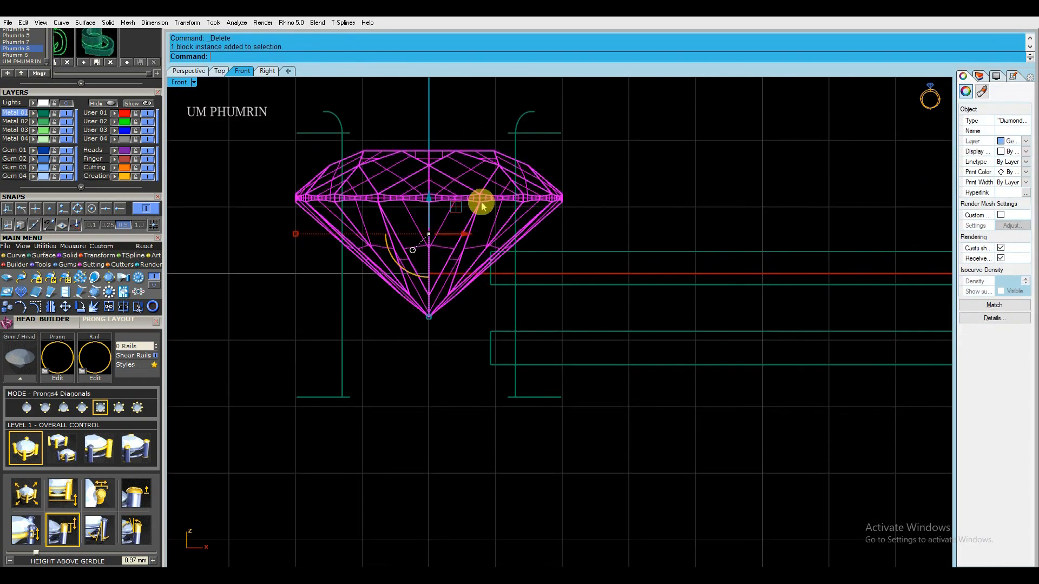
click(620, 211)
text(da)
key(Return)
scroll(565, 198, up, 3)
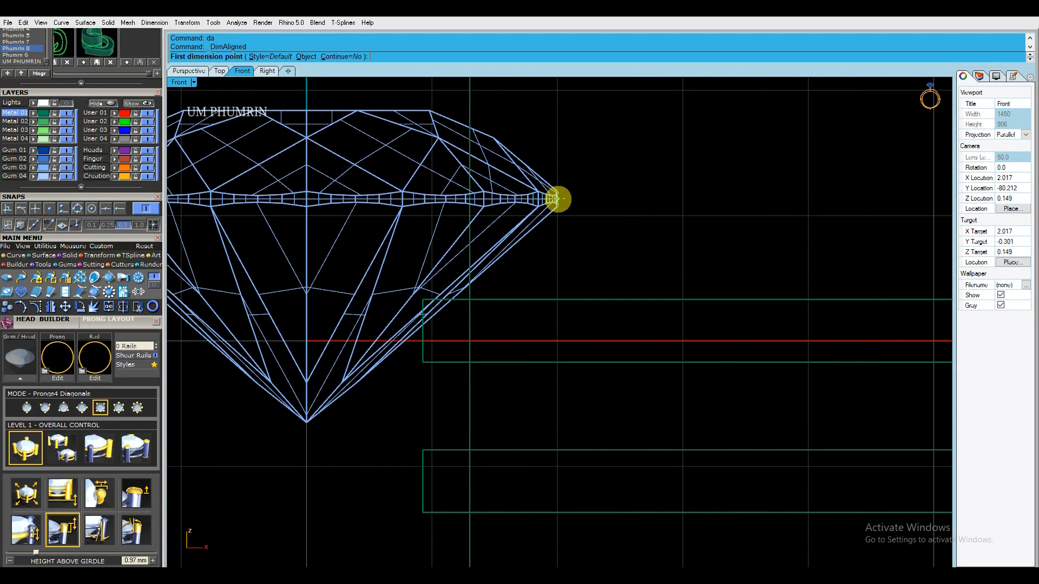
click(558, 199)
scroll(558, 199, down, 9)
scroll(557, 340, up, 9)
click(555, 292)
scroll(554, 293, down, 10)
key(Escape)
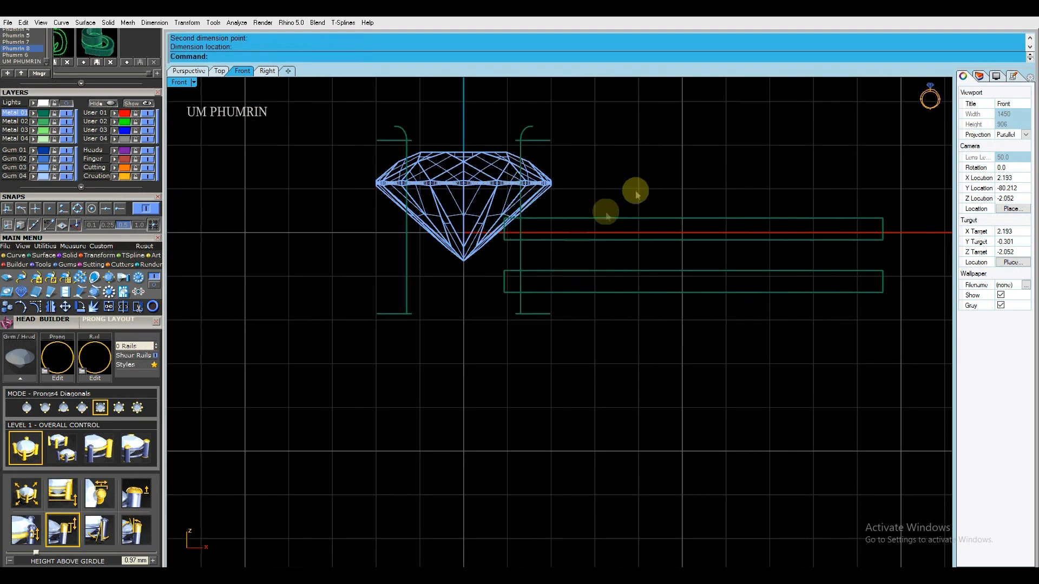
Create a gem profile curve from the round diamond and extrude it -1.3 mm
click(507, 192)
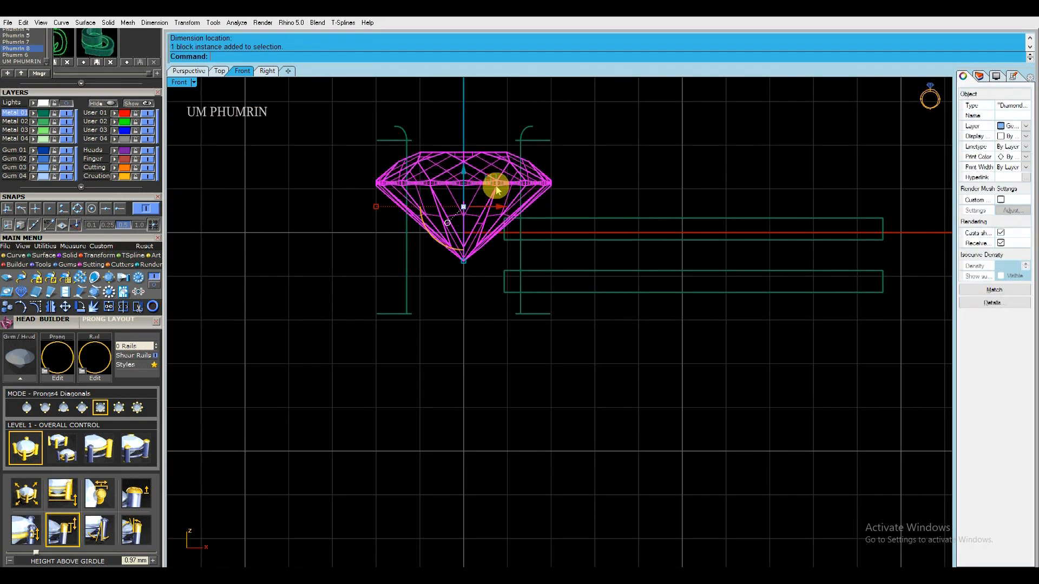
text(e)
key(Return)
scroll(533, 237, up, 8)
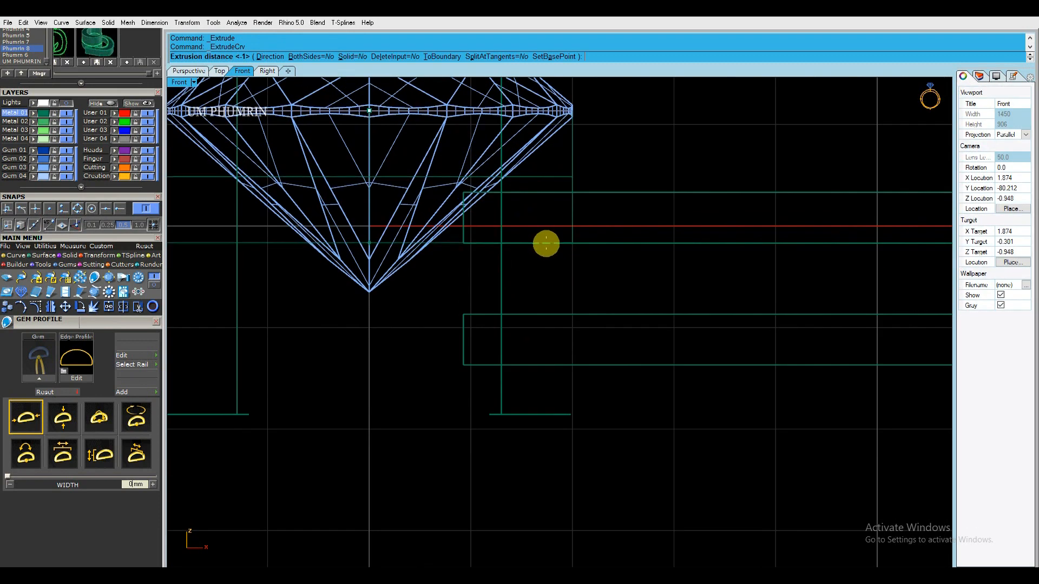
scroll(547, 244, down, 3)
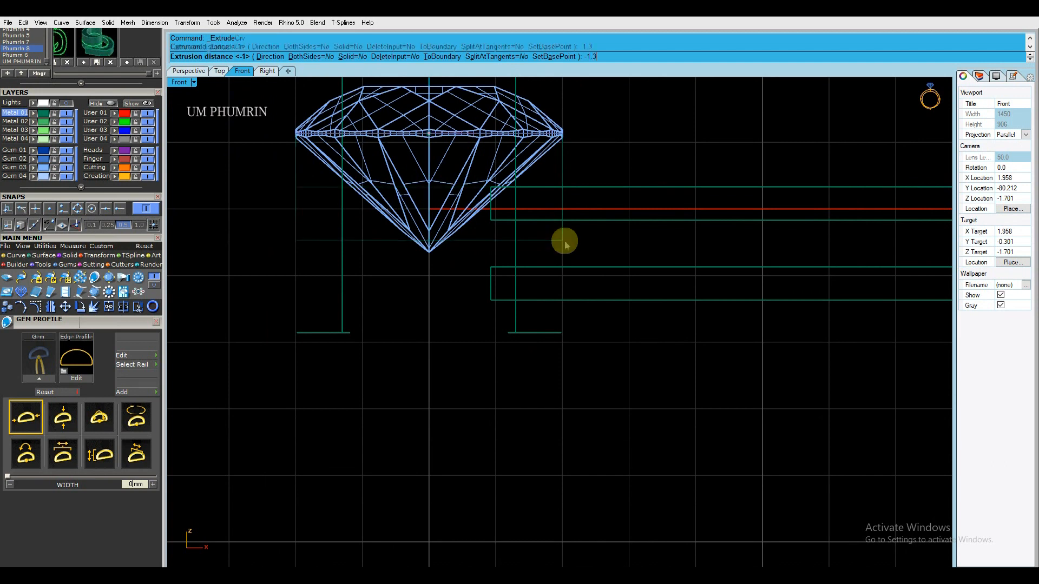
key(Return)
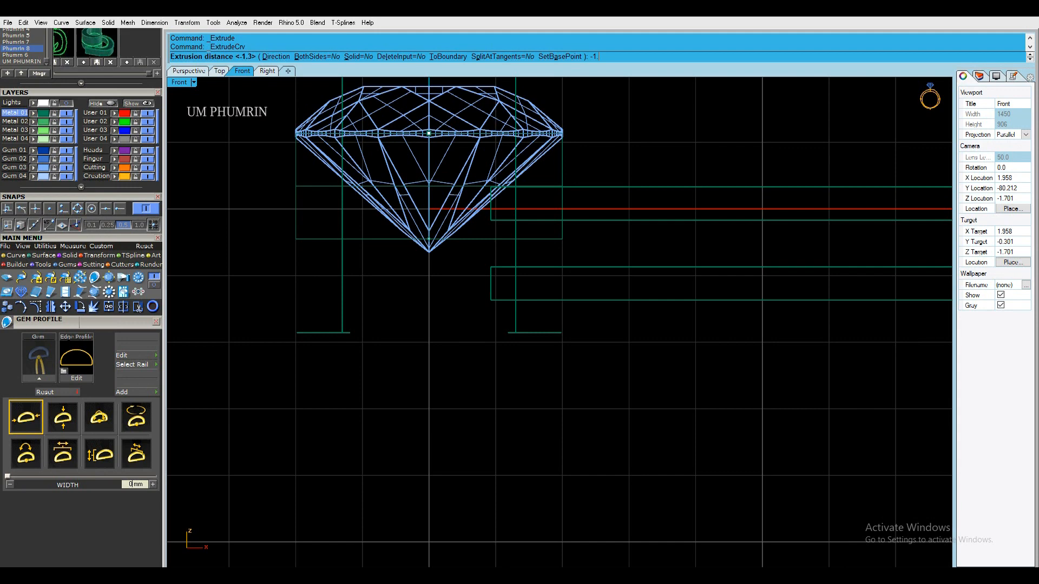
text(3)
key(Return)
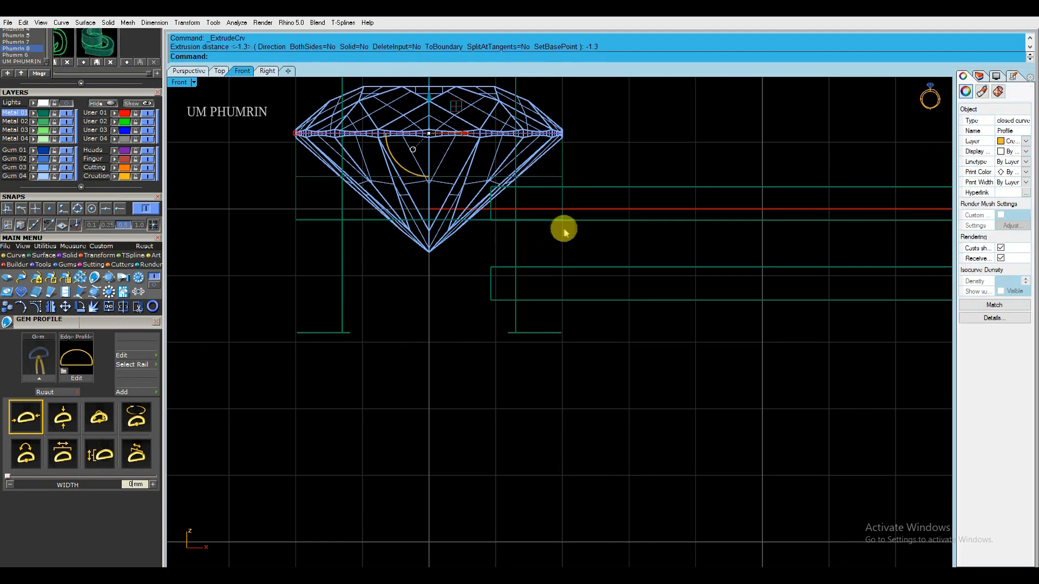
Duplicate the lower circular edge of the extruded band as a curve
scroll(564, 230, down, 1)
key(Escape)
text(de)
key(Return)
click(492, 222)
key(Return)
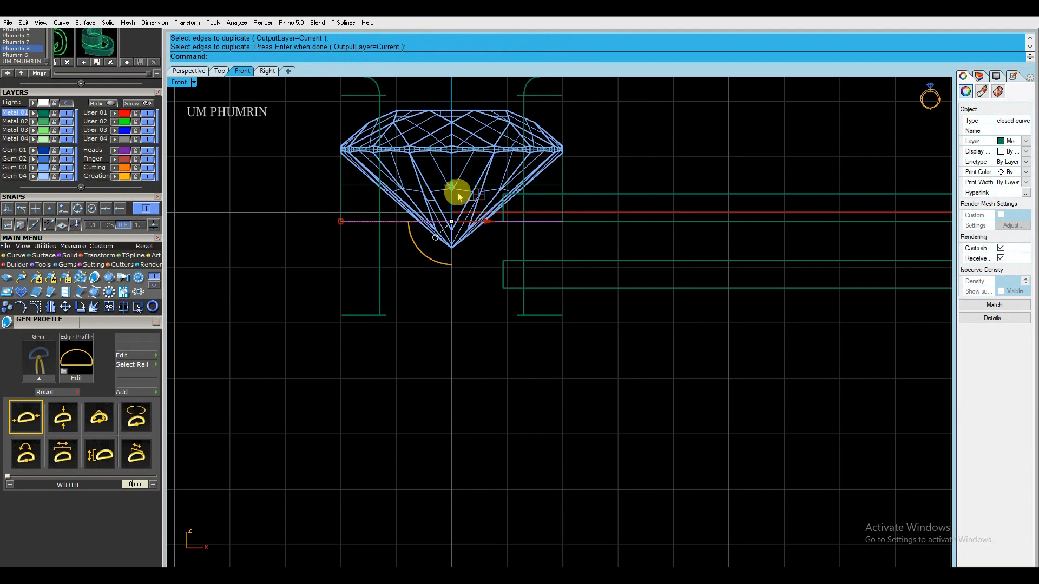
Move the duplicated circle down to the lower plate's bottom edge and extrude it 0.8 mm
drag(453, 188, 470, 279)
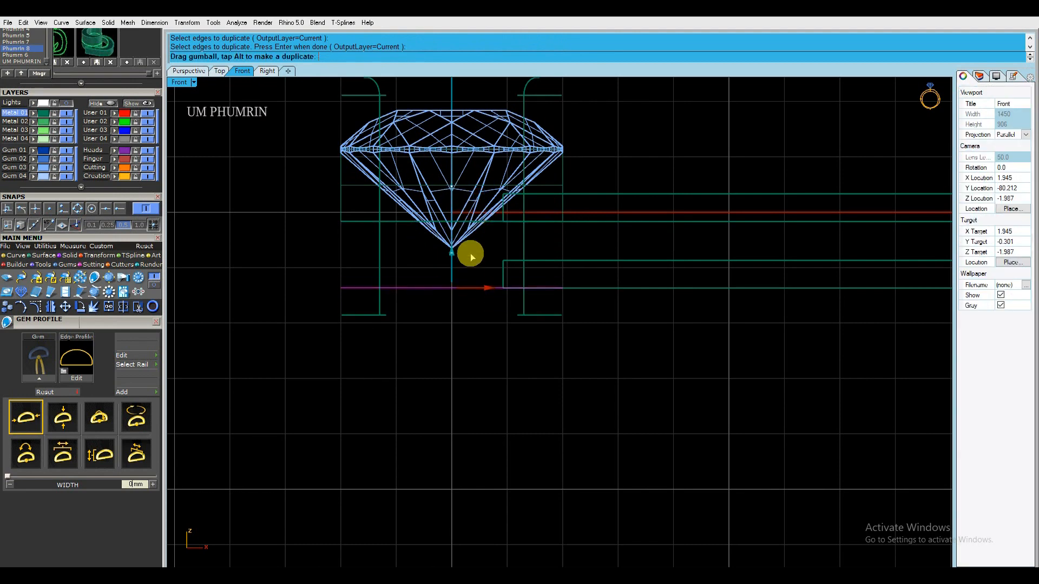
scroll(477, 288, up, 16)
drag(333, 256, 345, 254)
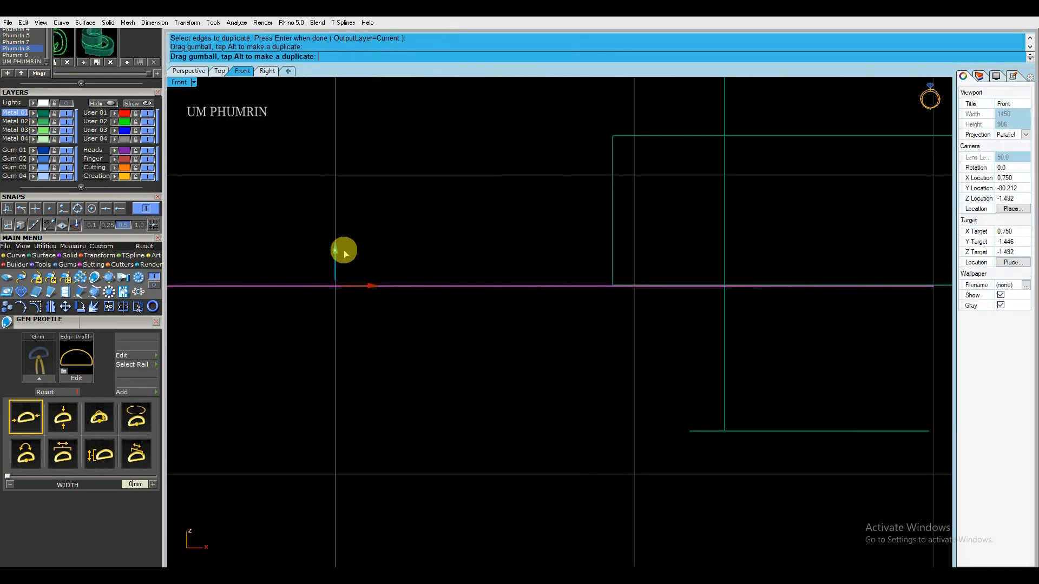
scroll(469, 275, down, 8)
key(Return)
text(.8)
key(Return)
scroll(543, 259, down, 8)
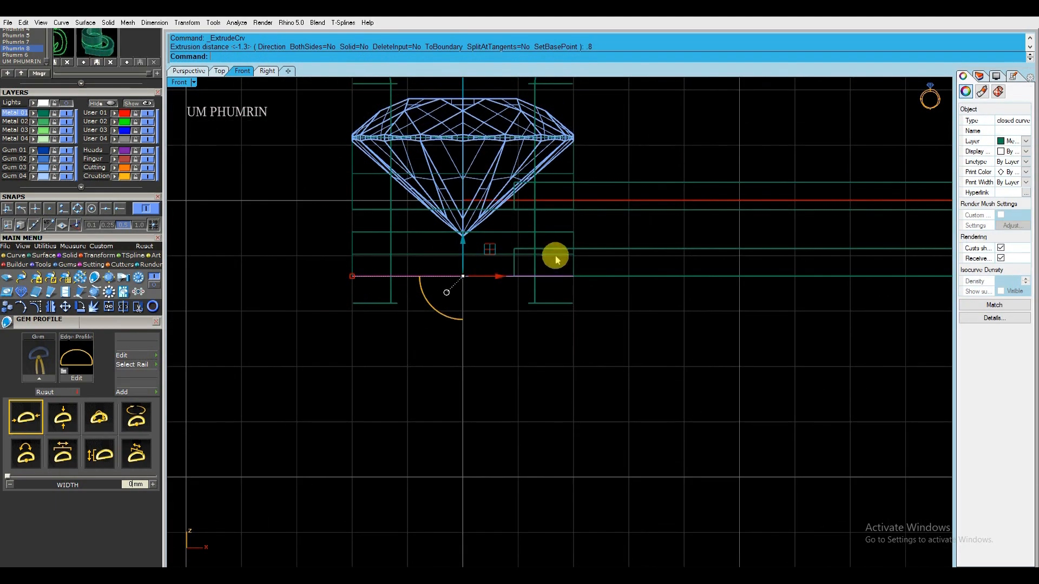
scroll(606, 240, down, 3)
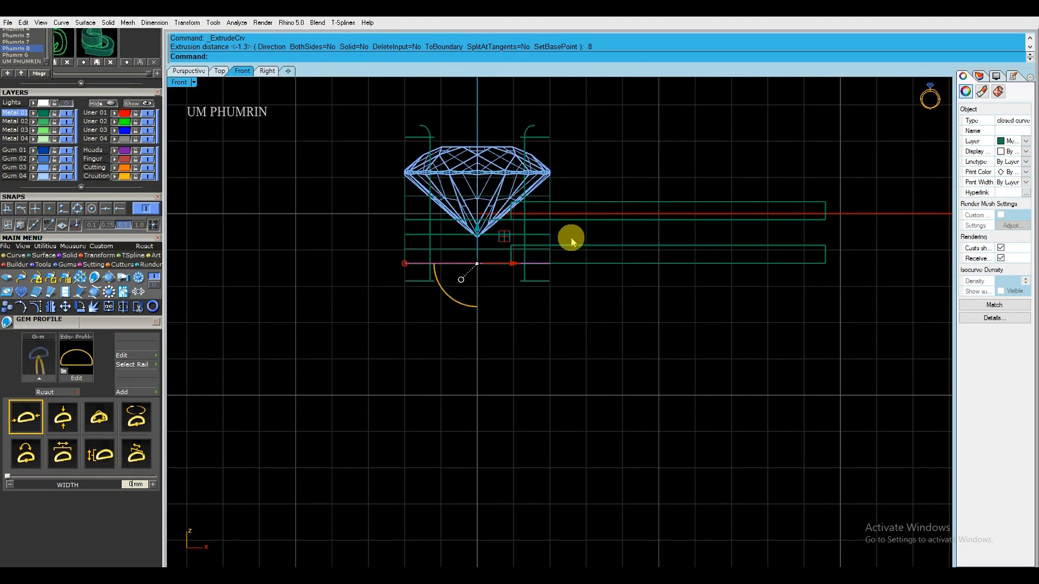
scroll(571, 241, up, 2)
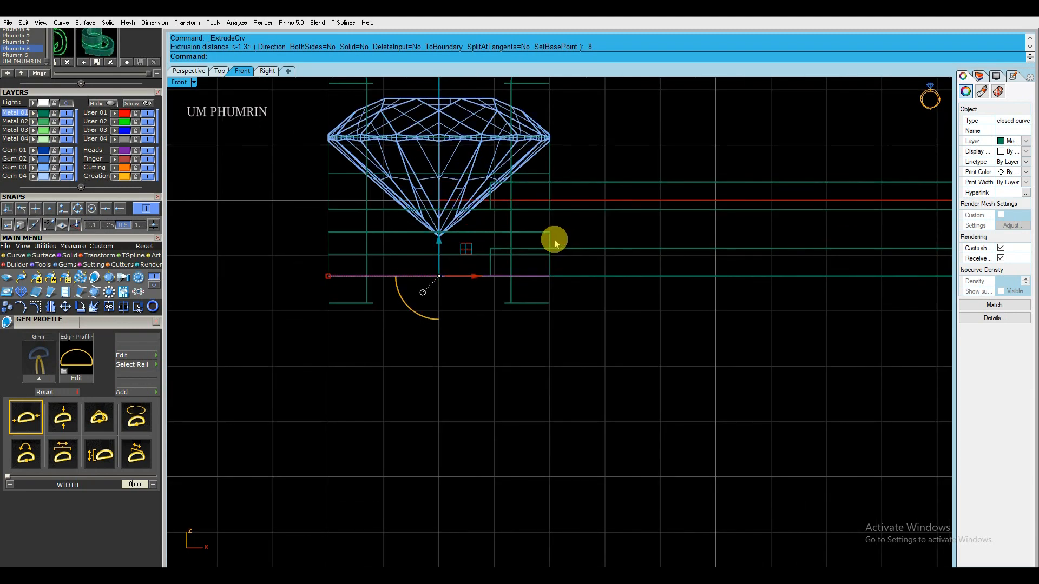
Undo the new band extrusions and the deletion of the round setting's two original bands
key(ctrl+z)
key(ctrl+z)
key(ctrl+z)
key(ctrl+z)
click(567, 239)
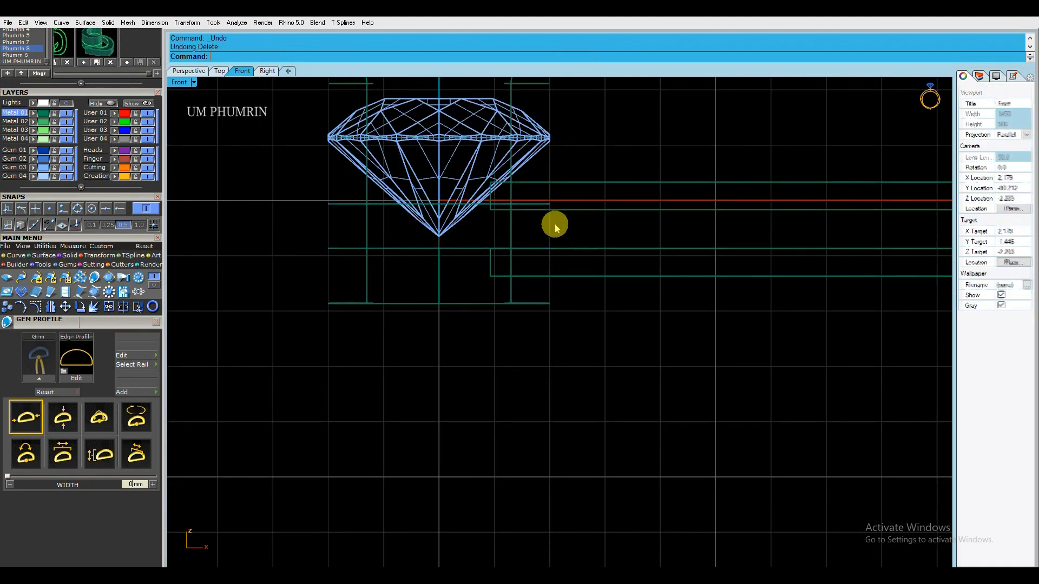
Select both shank plates and measure the vertical distance from the round diamond's girdle to the upper plate's top edge
click(198, 71)
mouse_move(599, 211)
right_down()
mouse_move(709, 249)
mouse_move(533, 209)
mouse_move(560, 248)
mouse_move(492, 232)
mouse_move(497, 275)
mouse_move(447, 244)
mouse_move(474, 259)
mouse_move(493, 219)
right_up()
scroll(533, 209, up, 4)
click(244, 72)
click(605, 200)
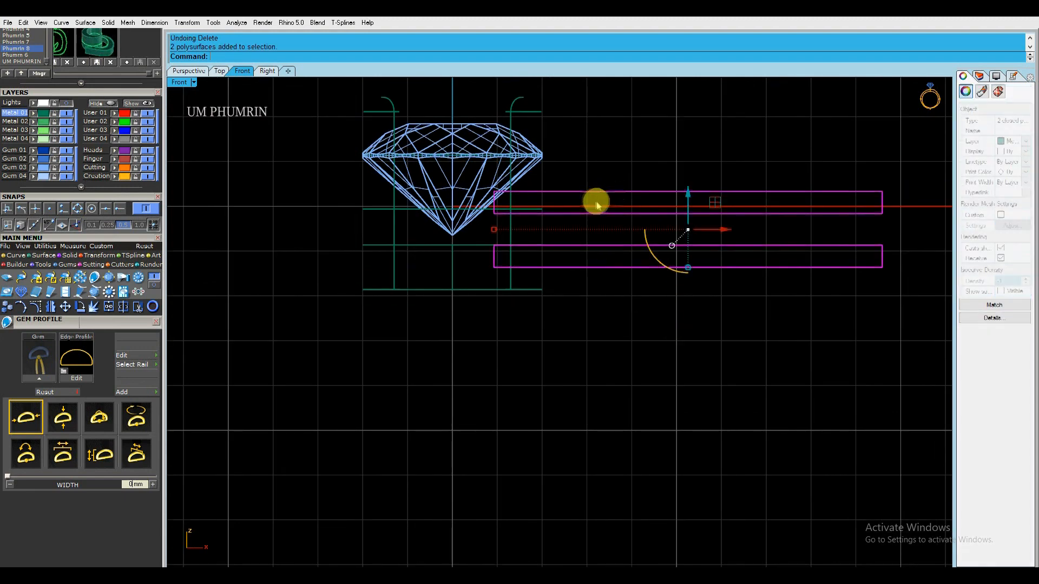
scroll(566, 233, up, 2)
key(Return)
scroll(532, 186, up, 3)
click(509, 143)
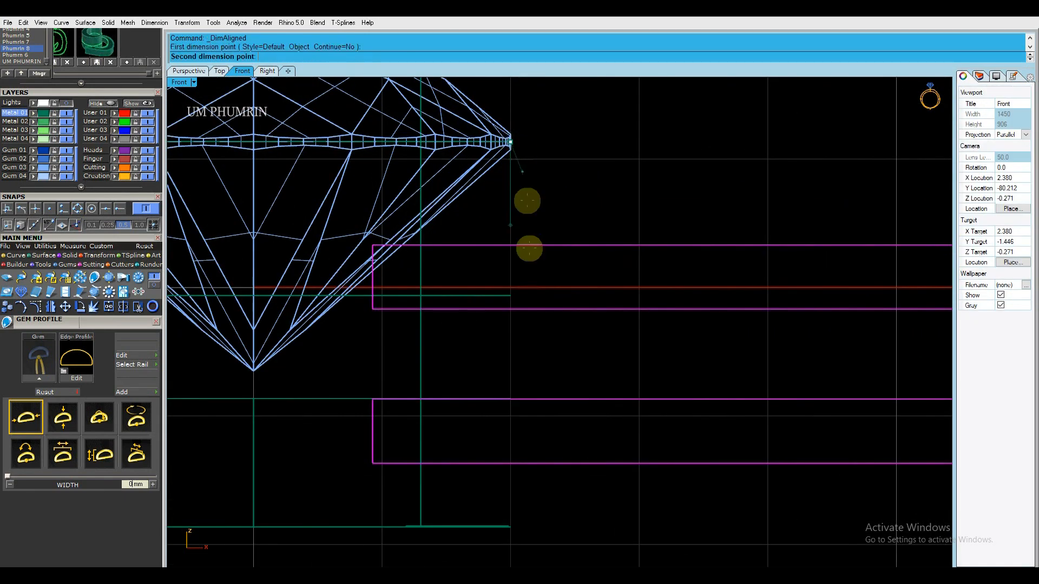
click(515, 246)
key(Escape)
Lower both shank plates by 0.2 mm in the front view
scroll(515, 246, down, 8)
click(693, 260)
text(-.2)
key(Return)
click(606, 211)
Extrude the upper circular edge of the round setting's lower band -0.8 mm as a non-solid surface and delete the old band
drag(548, 388, 455, 359)
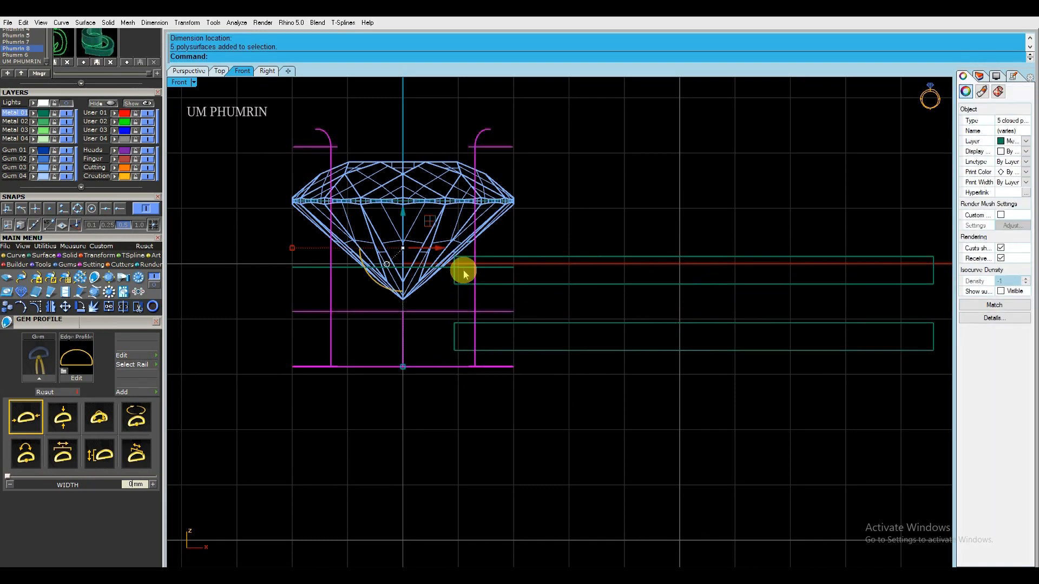
click(503, 269)
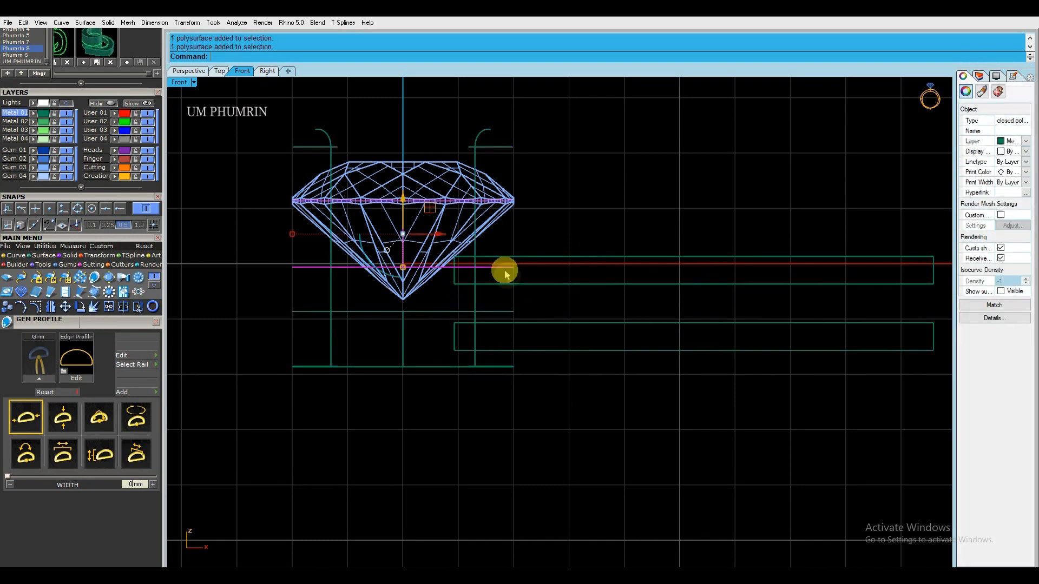
scroll(433, 355, up, 3)
click(201, 75)
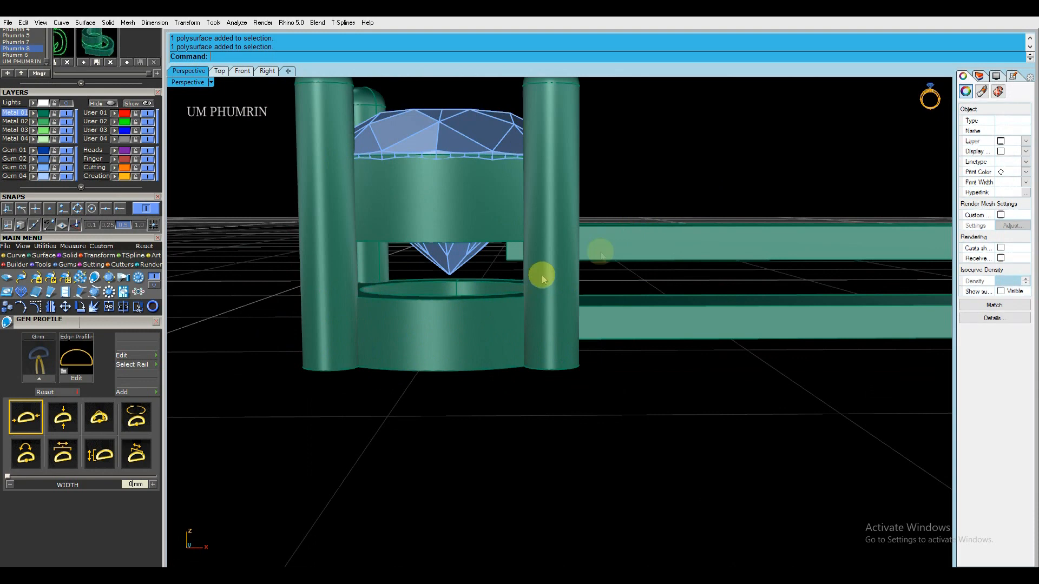
scroll(510, 306, up, 2)
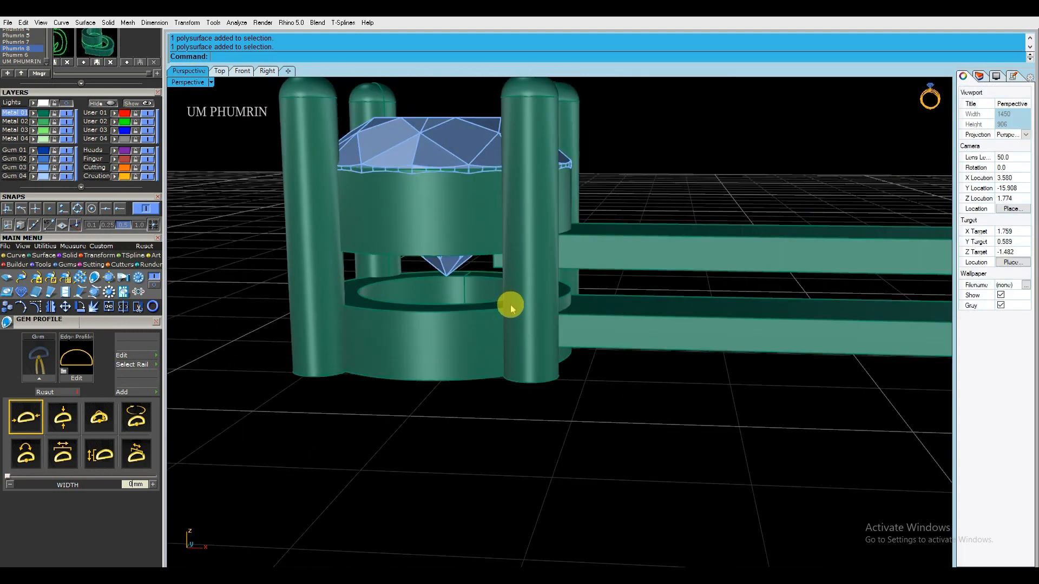
right_click(458, 329)
click(352, 56)
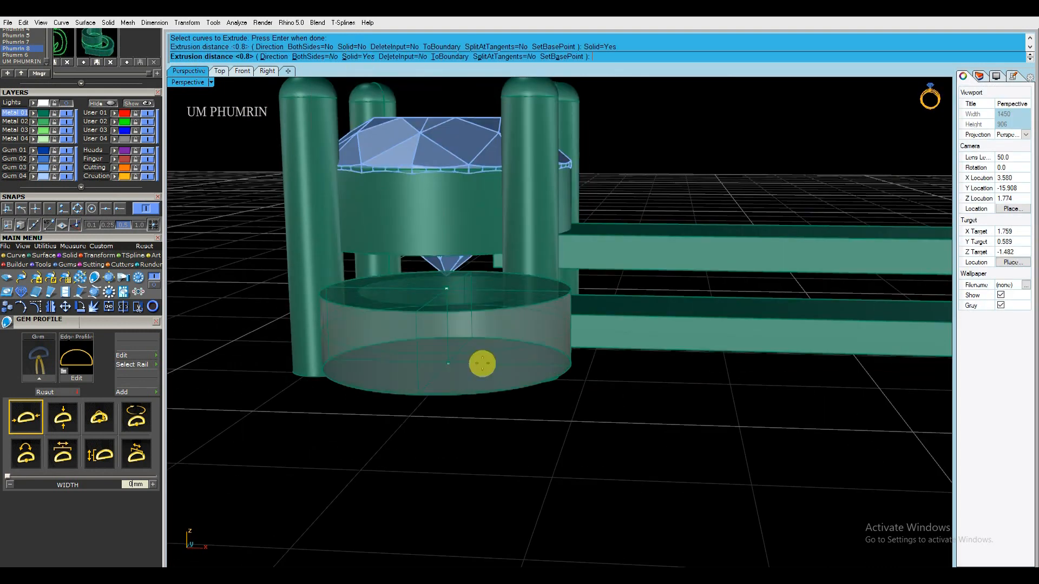
click(359, 56)
text(-.8)
key(Return)
right_drag(445, 343, 494, 311)
click(462, 339)
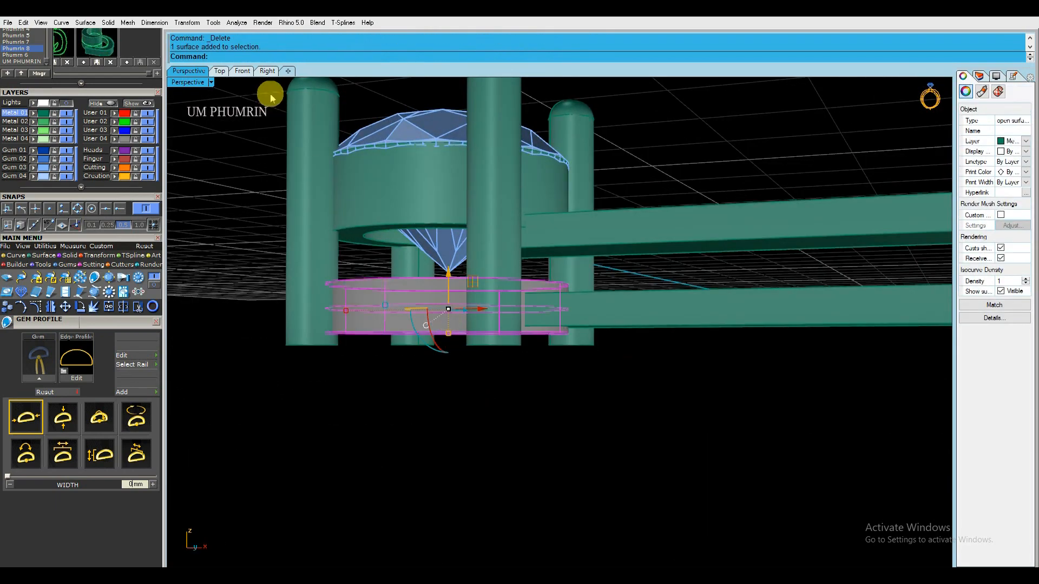
Move the new lower band surface vertically to level its base with the lower shank plate's bottom edge
click(243, 71)
scroll(464, 278, up, 5)
click(407, 272)
scroll(400, 294, down, 6)
click(531, 269)
Extrude the upper band's top circular edge as a surface and delete the old upper band
click(188, 71)
right_drag(514, 229, 500, 222)
right_click(489, 207)
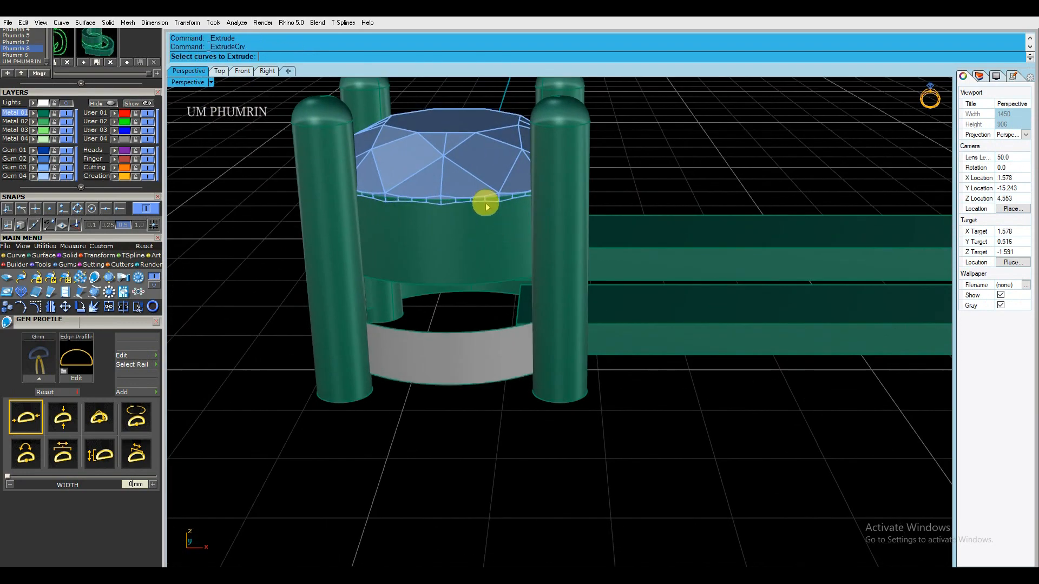
click(485, 202)
right_click(483, 199)
key(Return)
click(491, 276)
key(Delete)
Edit the four-prong head, setting the head drop to -2.71 mm and the height above the girdle to 0.9 mm
right_drag(491, 276, 505, 246)
scroll(503, 246, down, 2)
click(413, 258)
text(gf)
right_drag(461, 189, 472, 235)
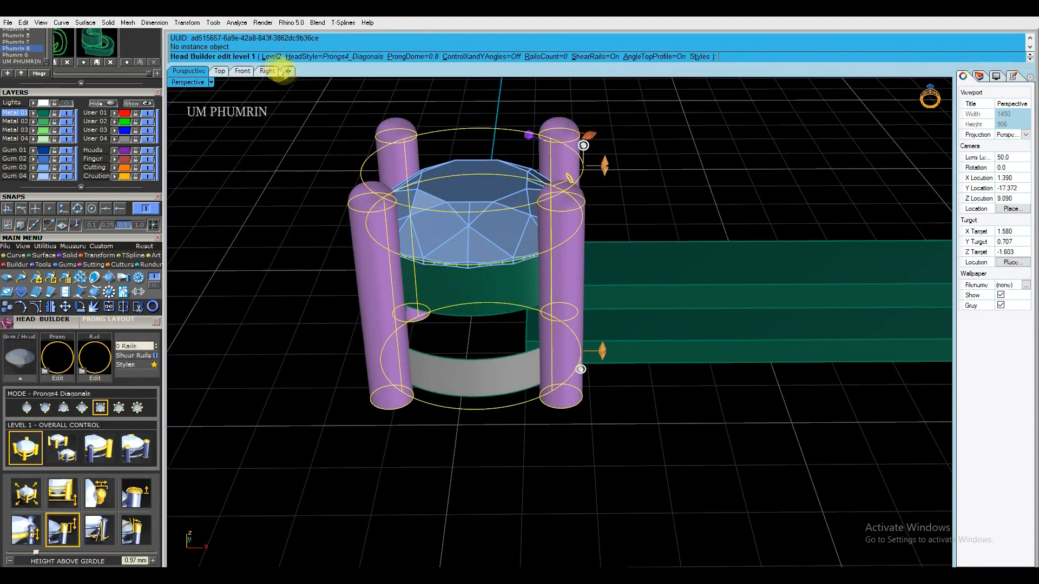
click(242, 71)
scroll(492, 295, up, 8)
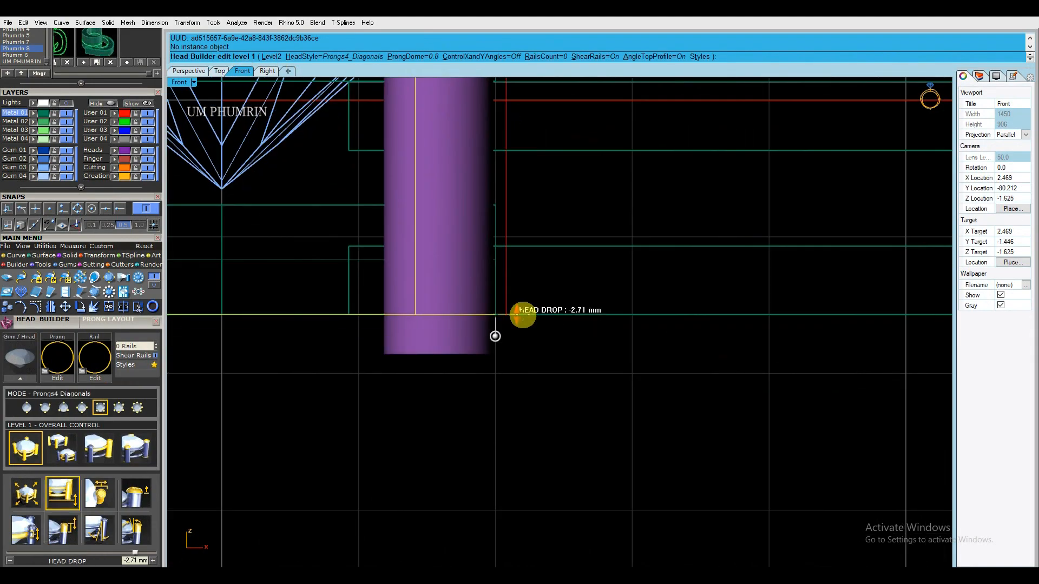
scroll(523, 315, down, 5)
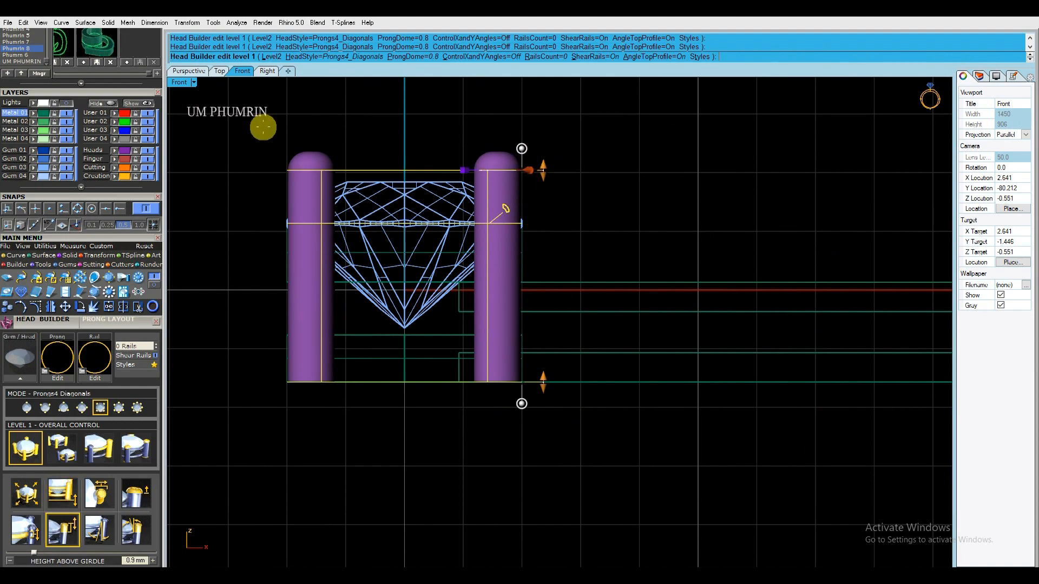
click(197, 72)
right_drag(544, 176, 614, 161)
right_click(617, 162)
Flip the normals of the round setting's band surfaces and offset both bands as solids
click(502, 268)
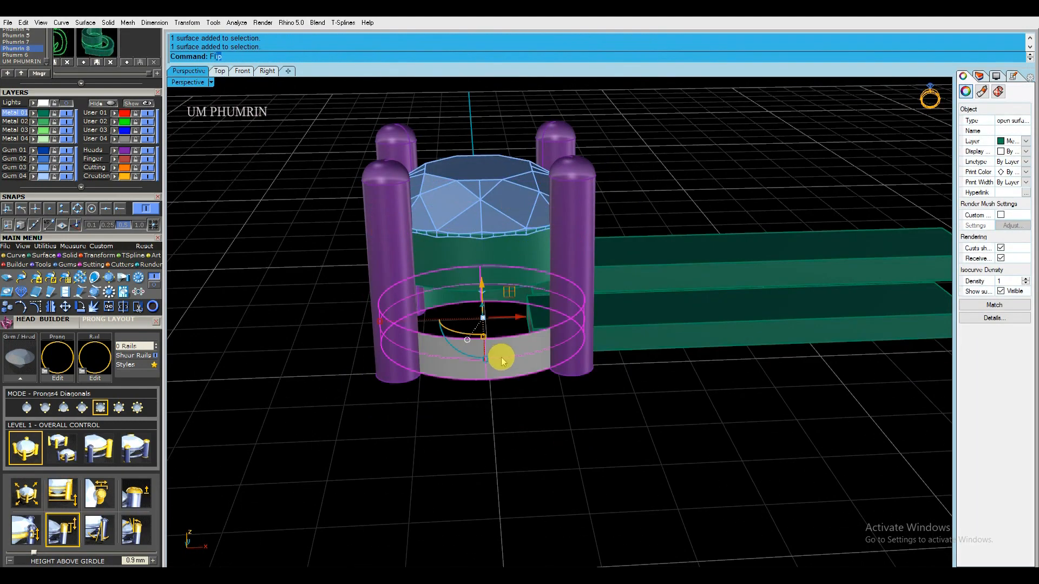
right_drag(496, 287, 534, 324)
text(O3)
key(Return)
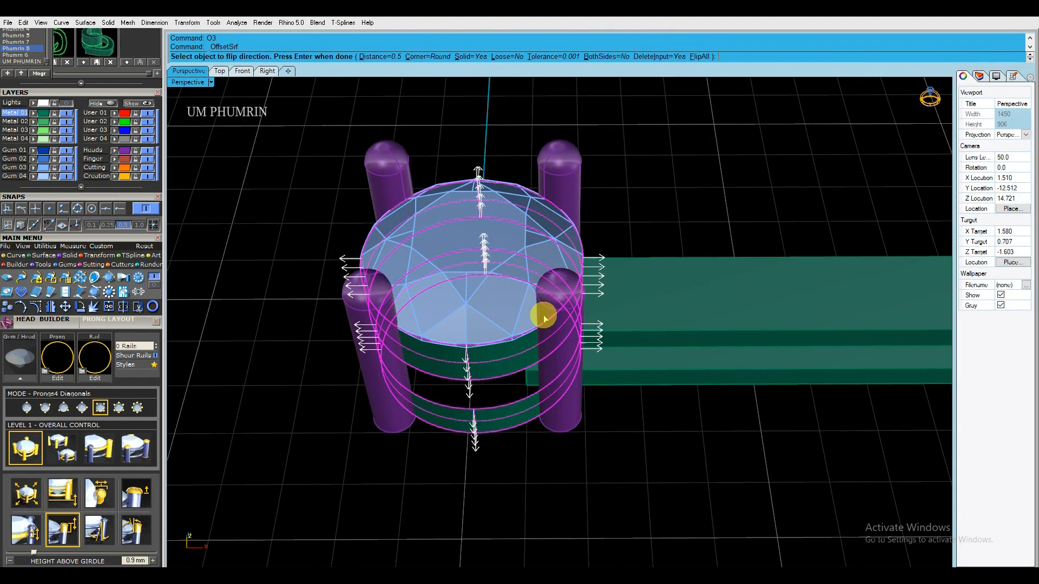
right_click(543, 319)
Raise the upper shank plate slightly in the front view
scroll(543, 319, down, 4)
right_drag(798, 218, 750, 229)
click(750, 229)
click(251, 72)
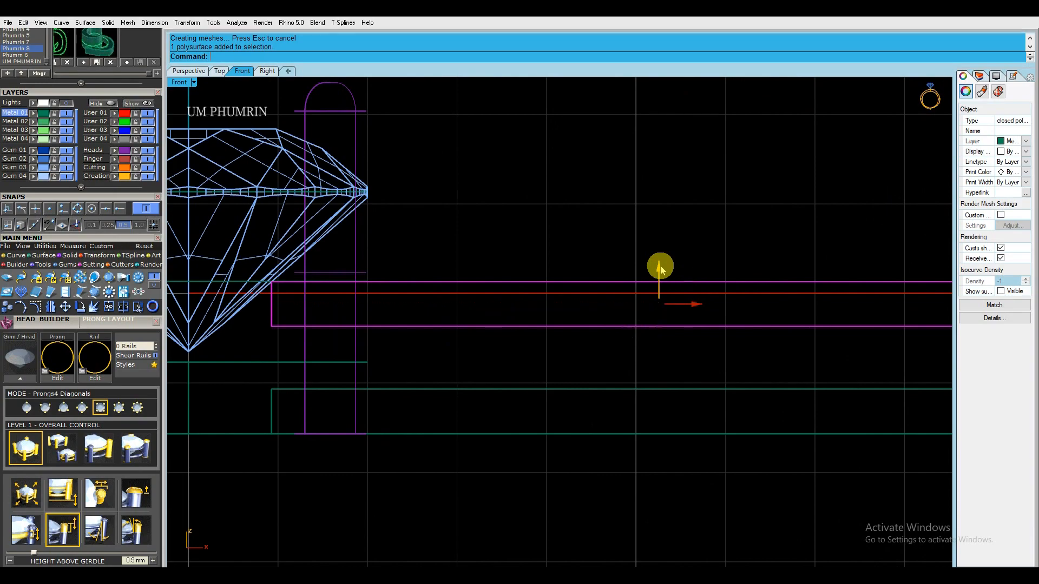
key(Escape)
Measure the vertical gap between the two shank plates
scroll(589, 224, down, 3)
text(da)
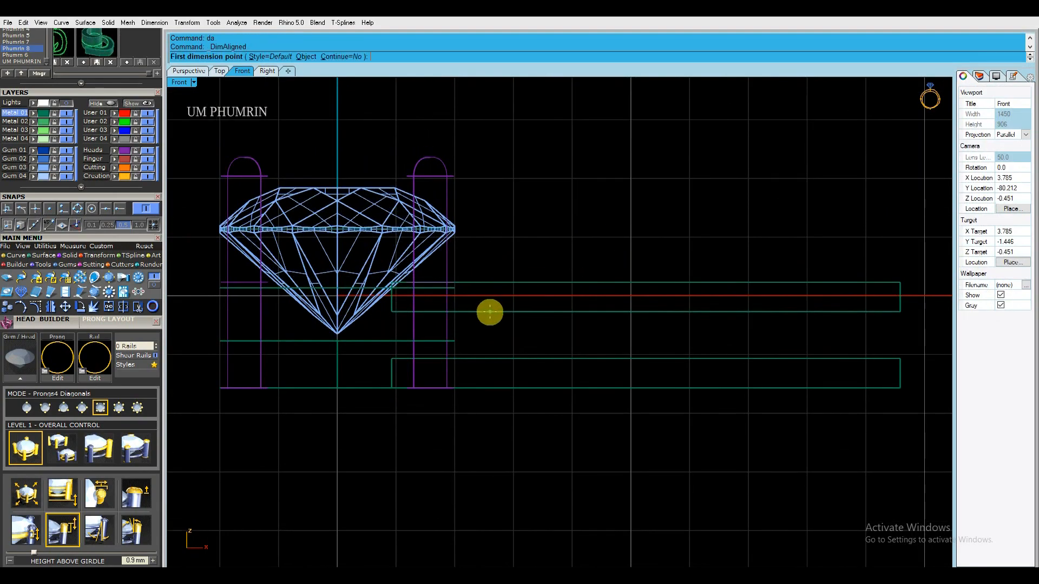
click(489, 312)
scroll(488, 355, up, 2)
key(Escape)
scroll(488, 353, down, 7)
Assign the four prongs to the Metal 01 layer and show the hidden marquise setting
click(189, 70)
right_drag(537, 228, 661, 210)
click(534, 217)
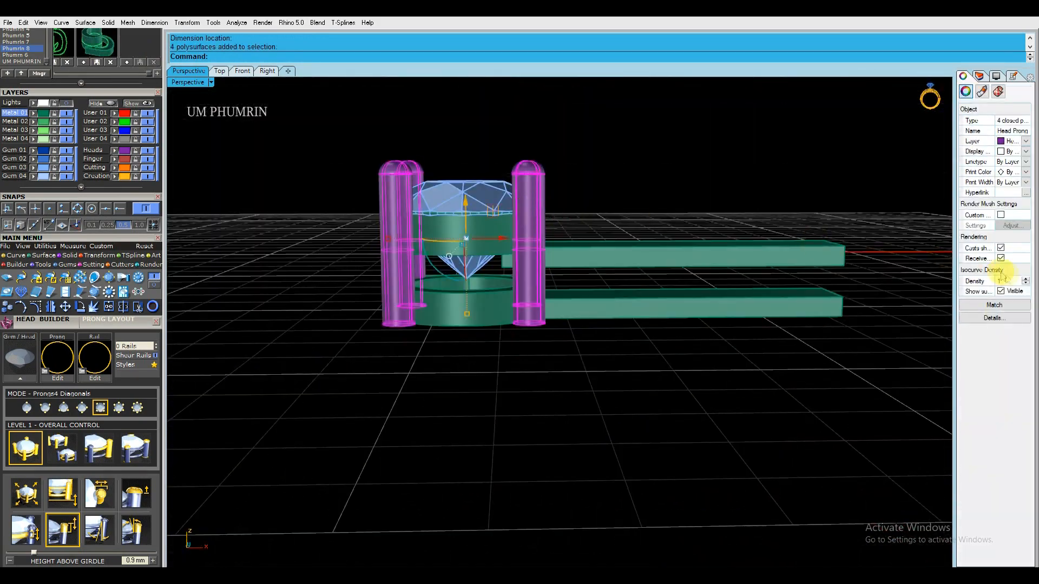
click(36, 115)
click(140, 104)
mouse_move(357, 146)
right_down()
mouse_move(452, 204)
mouse_move(369, 143)
right_up()
Move the marquise setting with its two diamonds to level its base with the round setting's base
click(269, 72)
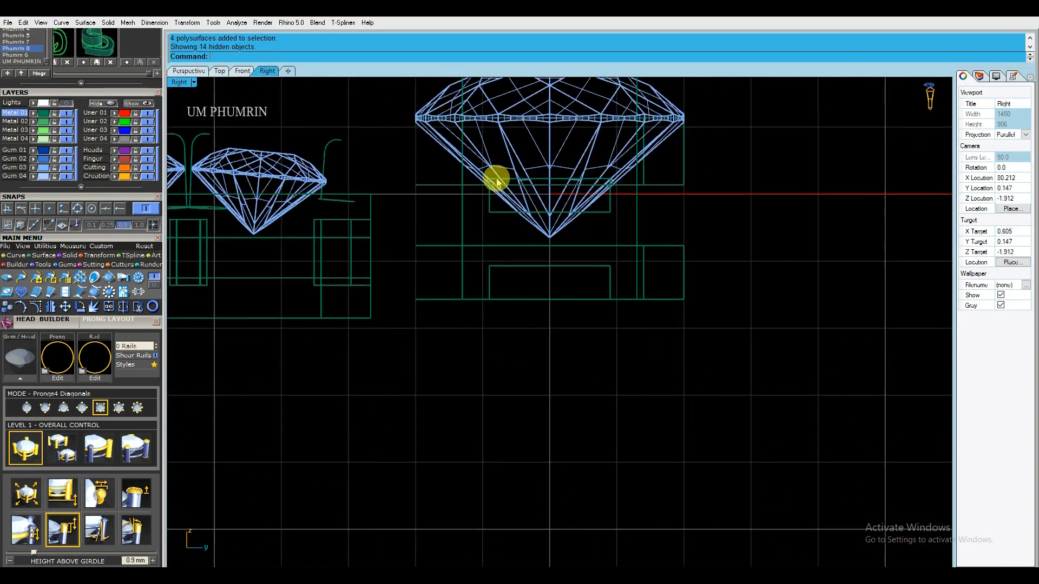
scroll(768, 230, down, 8)
drag(613, 274, 424, 172)
scroll(557, 228, up, 4)
drag(541, 232, 611, 234)
scroll(704, 236, up, 6)
scroll(459, 211, up, 4)
drag(463, 207, 472, 173)
scroll(481, 186, down, 6)
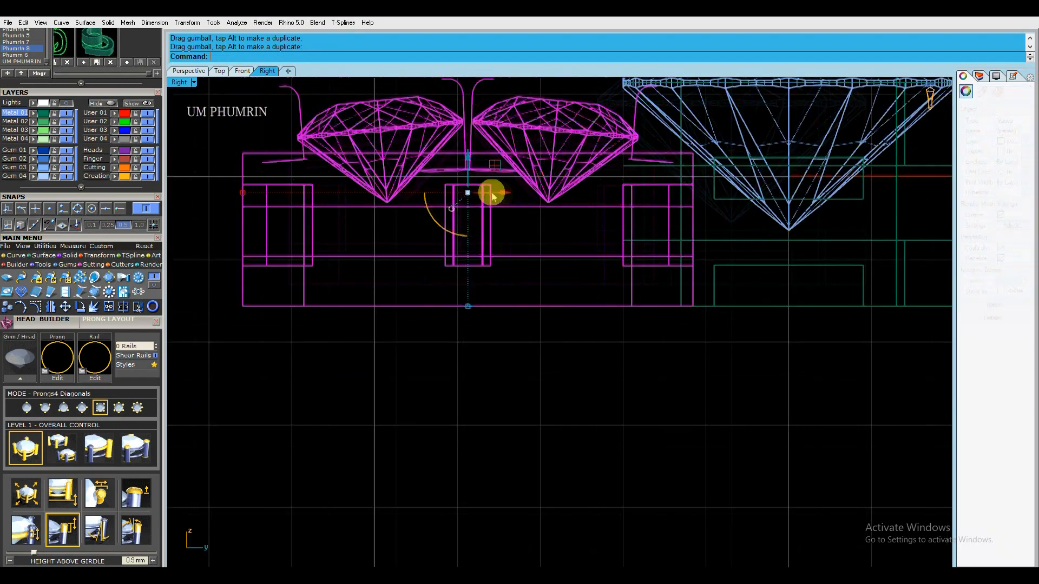
Reposition the marquise setting beside the round setting in the perspective view
click(191, 71)
right_drag(503, 216, 666, 260)
scroll(652, 276, up, 5)
drag(603, 320, 644, 305)
scroll(650, 297, down, 10)
click(747, 244)
right_drag(747, 244, 381, 196)
Measure the upper shank plate's thickness in the side view
scroll(126, 93, up, 3)
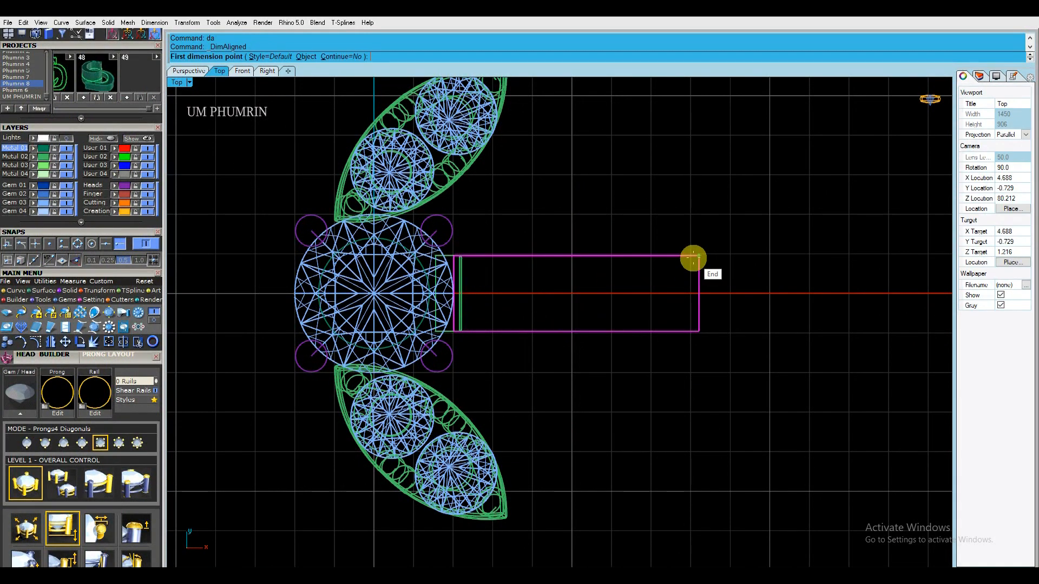
click(267, 71)
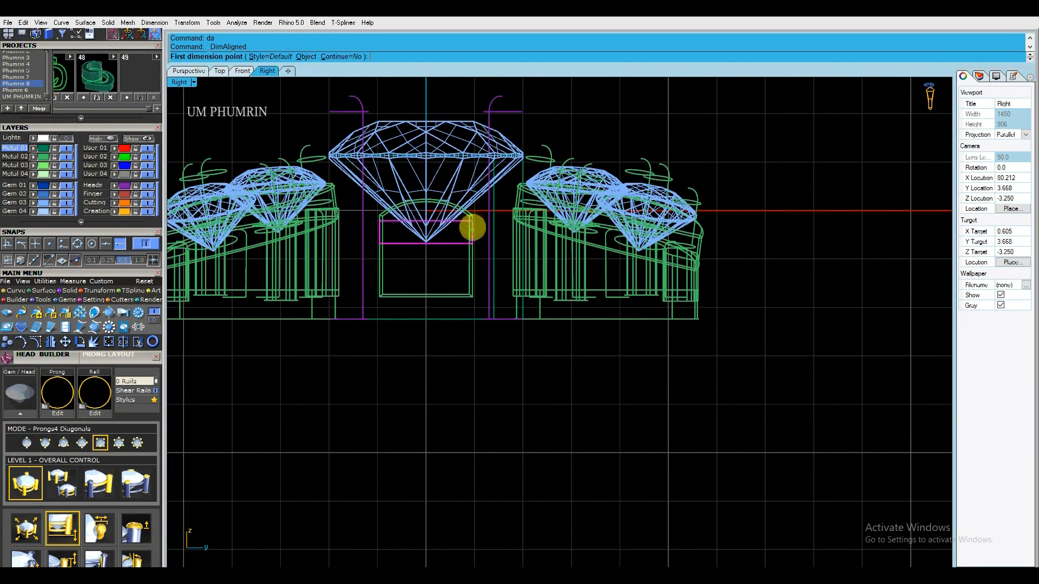
key(Escape)
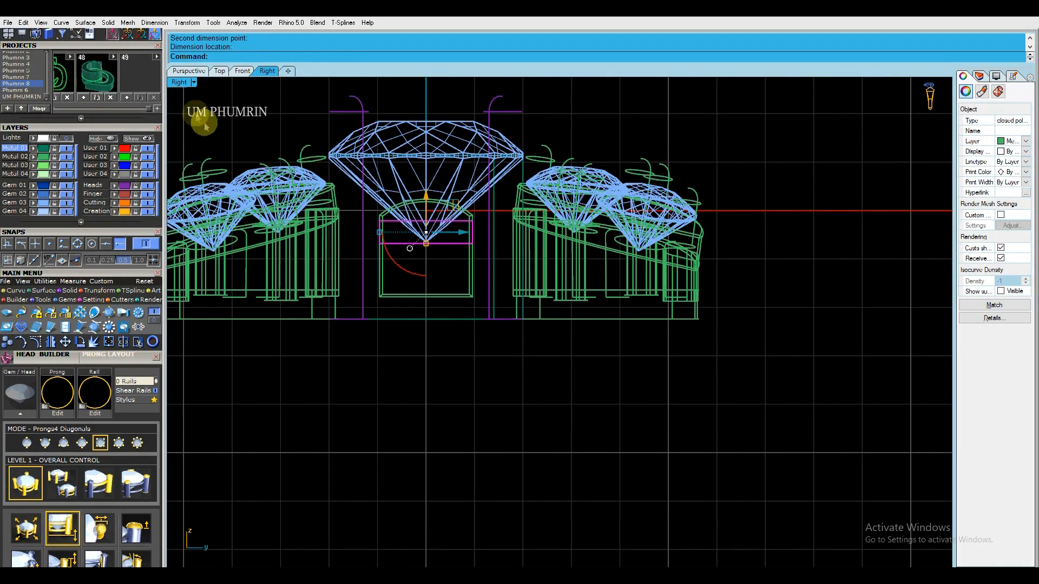
Extract the top face of the upper shank plate and delete the rest of the plate
click(189, 70)
click(654, 262)
mouse_move(655, 262)
right_down()
mouse_move(647, 202)
mouse_move(644, 246)
right_up()
click(586, 278)
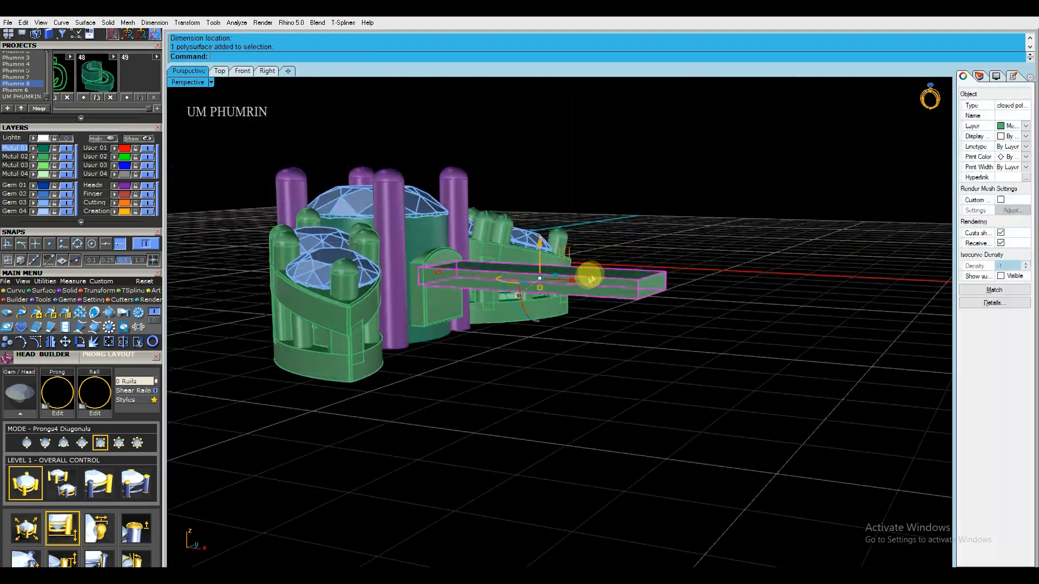
click(638, 201)
right_drag(637, 200, 635, 225)
scroll(562, 227, up, 4)
click(562, 276)
key(Return)
click(526, 327)
key(Delete)
Offset the extracted face 0.5 mm downward into a solid plate
click(563, 277)
scroll(564, 276, up, 3)
text(O3)
key(Return)
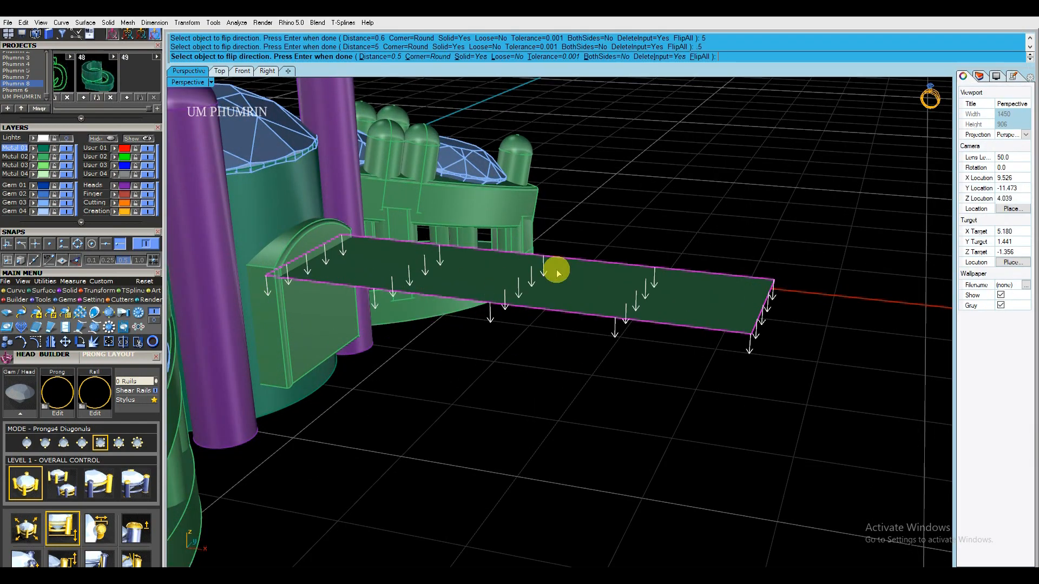
key(Return)
Duplicate the shank plate straight down to form a lower plate
key(ctrl+F3)
drag(435, 246, 442, 279)
key(ctrl+F4)
Extract the lower plate's top face and slide it toward the round setting
mouse_move(406, 346)
right_down()
mouse_move(445, 303)
mouse_move(475, 241)
mouse_move(526, 258)
right_up()
scroll(446, 304, up, 10)
scroll(473, 264, down, 4)
key(Escape)
scroll(445, 269, up, 3)
right_click(529, 251)
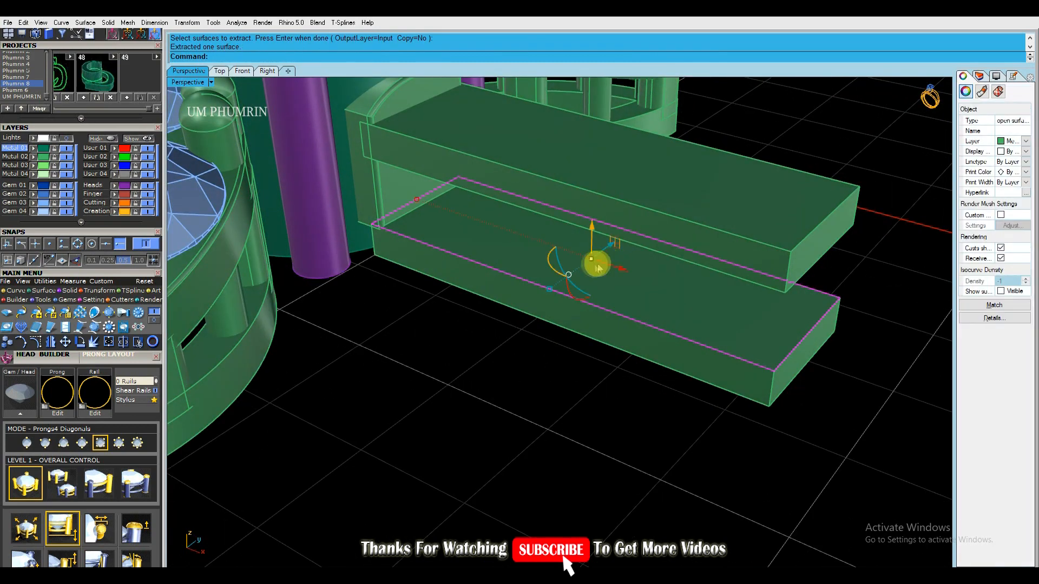
drag(622, 269, 509, 240)
drag(418, 244, 388, 259)
right_drag(398, 254, 401, 182)
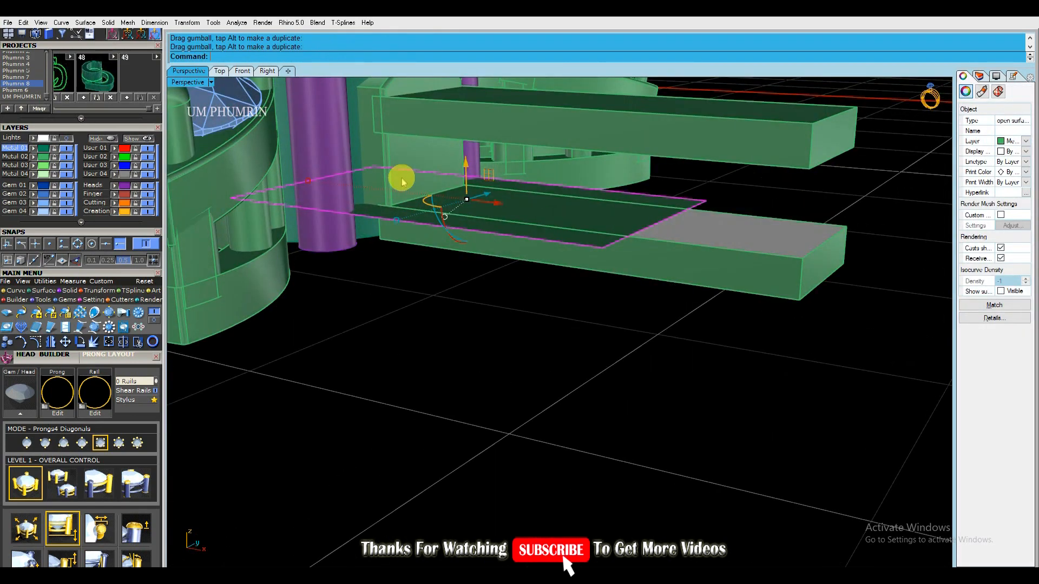
Run a Boolean difference with the shifted face at the lower shank plate
text(bd)
key(Return)
click(666, 205)
right_click(663, 200)
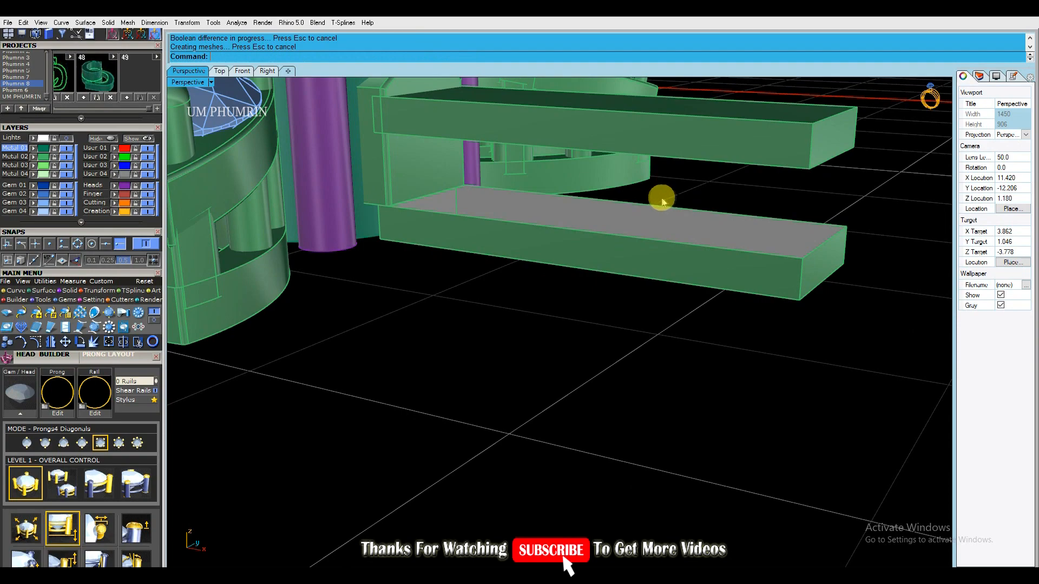
Slide the lower plate lengthwise under the round setting, across its lower band
right_drag(672, 228, 684, 247)
drag(661, 252, 502, 250)
right_drag(581, 254, 661, 299)
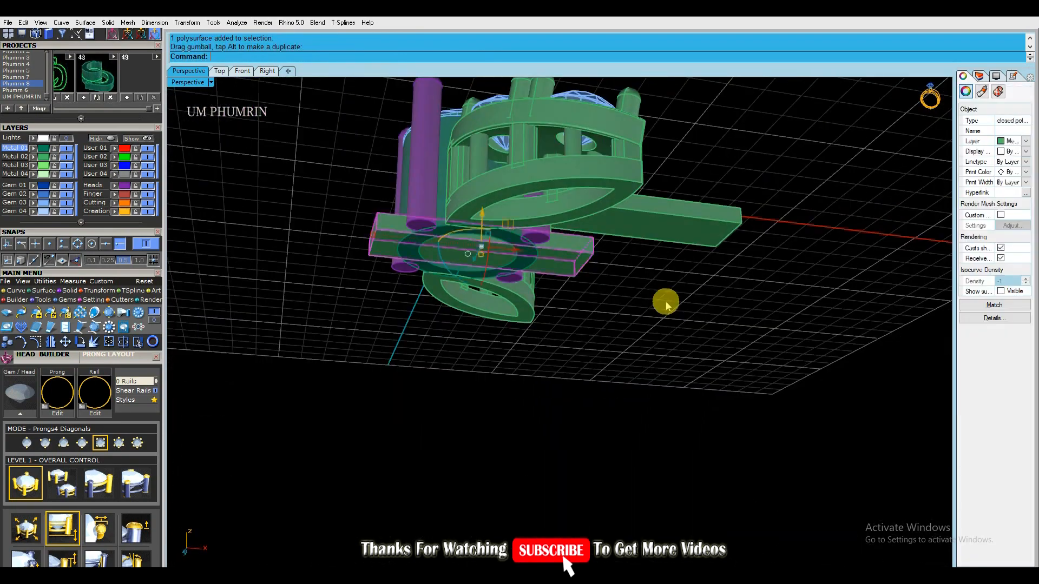
click(661, 299)
Stretch the lower plate in the front view
scroll(408, 172, up, 5)
click(242, 71)
scroll(479, 225, down, 5)
scroll(457, 263, up, 5)
right_drag(500, 266, 512, 290)
key(BackSpace)
text(Stretch)
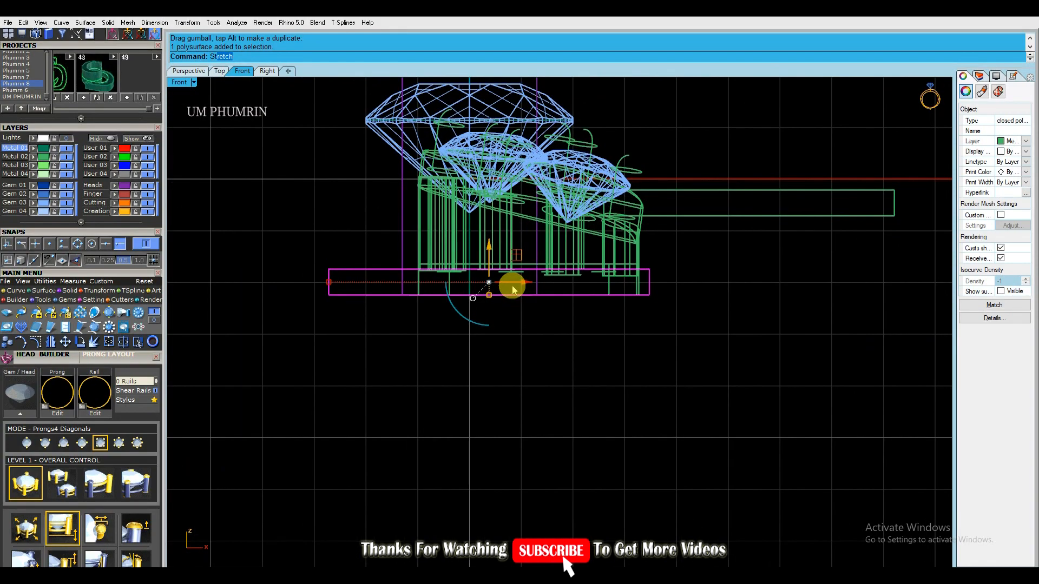
click(190, 71)
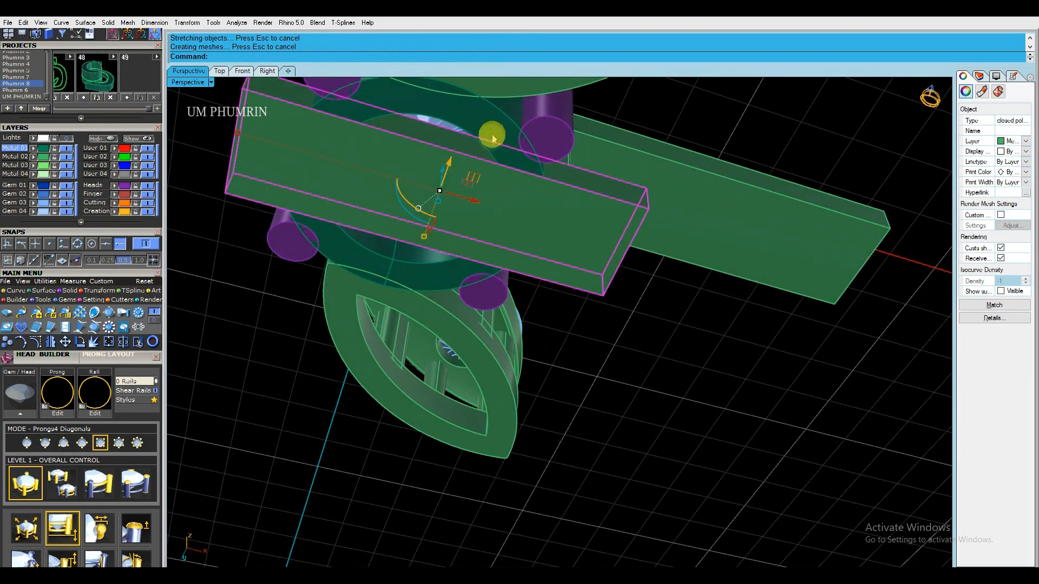
Move the stretched block up across the round setting's upper band
right_drag(491, 138, 498, 206)
click(498, 208)
right_click(587, 250)
scroll(681, 292, down, 4)
right_drag(682, 293, 644, 352)
click(746, 280)
scroll(745, 276, up, 4)
right_drag(483, 298, 580, 252)
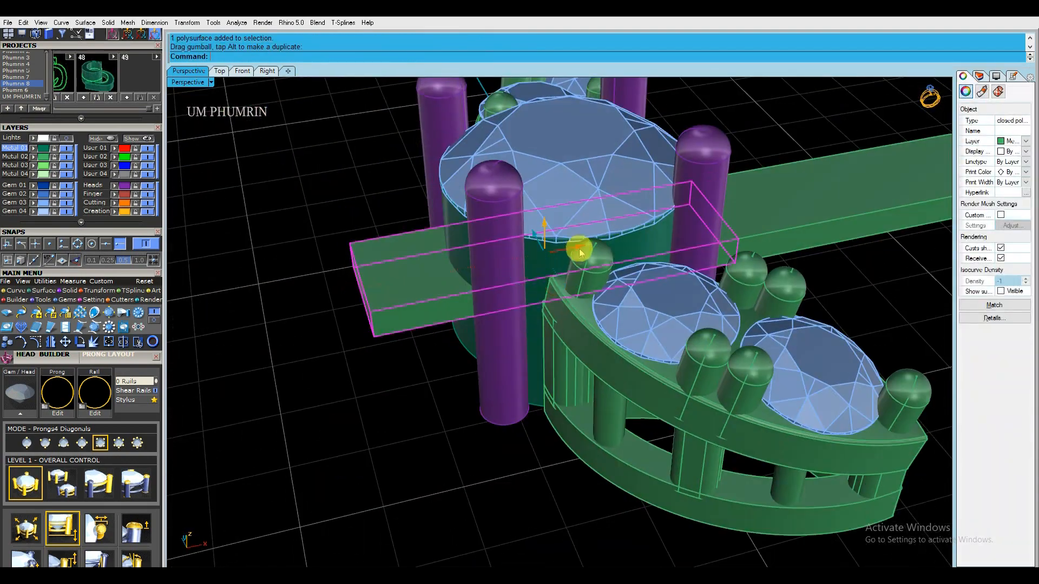
right_drag(463, 304, 540, 269)
Cut the round setting's band with the block using a Boolean difference
click(541, 269)
right_click(486, 201)
right_drag(486, 201, 520, 271)
Assign the four round-setting prongs to the Metal 01 layer and select the entire model
click(506, 247)
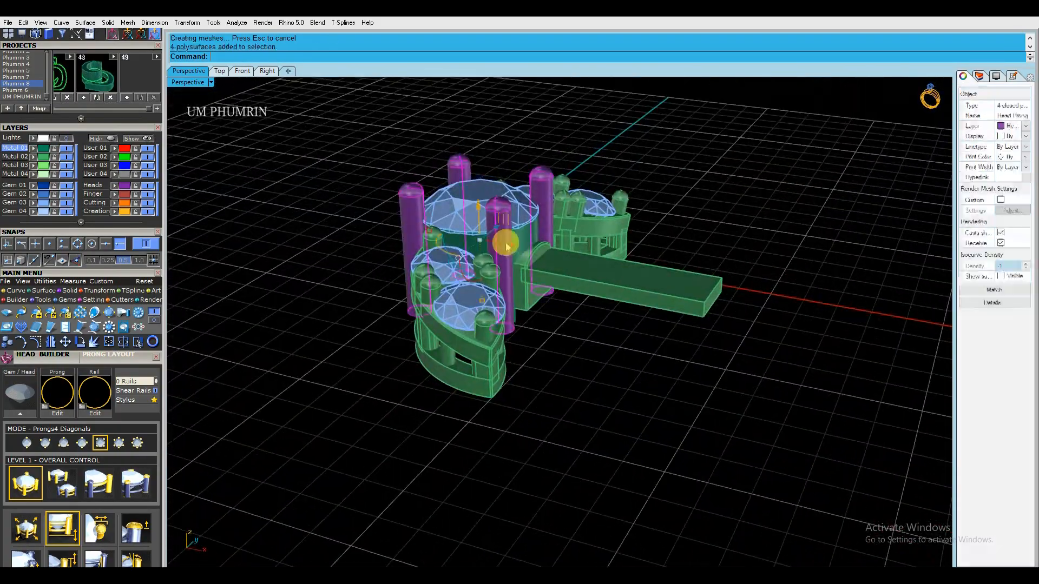
scroll(388, 207, down, 6)
drag(323, 144, 672, 389)
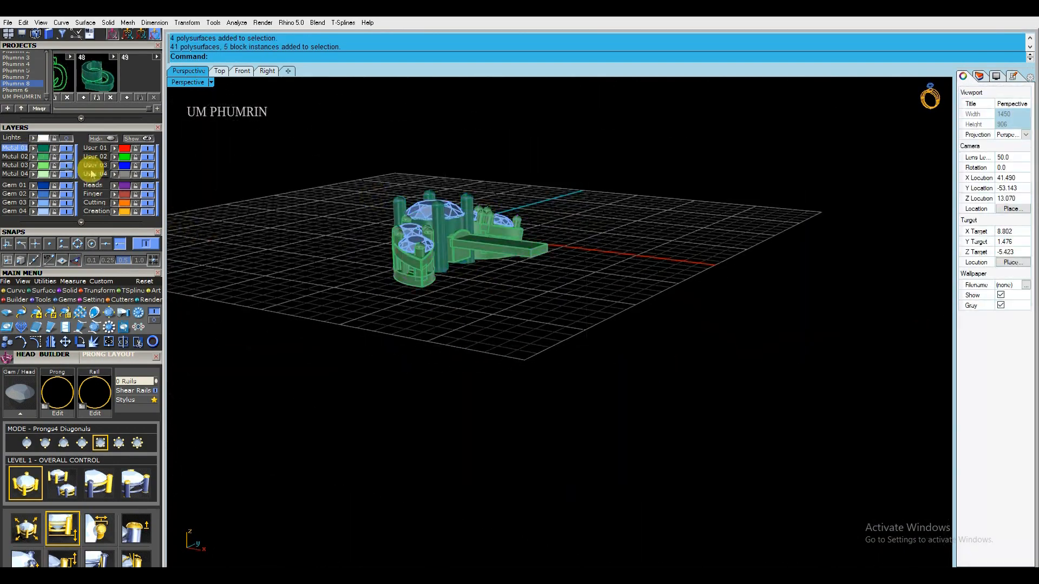
Ungroup the near marquise setting beside the round setting
click(299, 186)
right_drag(299, 186, 470, 276)
drag(649, 417, 389, 211)
right_drag(389, 140, 345, 204)
drag(345, 204, 676, 449)
click(585, 378)
right_drag(584, 379, 597, 280)
scroll(433, 254, up, 5)
click(392, 296)
shift+right_drag(392, 297, 433, 322)
key(ctrl+shift+g)
Delete the three surplus pieces around the ungrouped marquise setting
click(368, 294)
key(Delete)
click(384, 313)
right_drag(368, 294, 238, 308)
key(Delete)
scroll(491, 304, up, 5)
click(482, 321)
key(Delete)
Group the near marquise setting's metal parts with its two diamonds and delete the surplus piece near the plate
right_drag(603, 297, 530, 352)
scroll(531, 352, down, 7)
drag(378, 214, 571, 409)
right_drag(465, 346, 522, 351)
scroll(522, 352, up, 5)
shift+right_drag(522, 352, 525, 333)
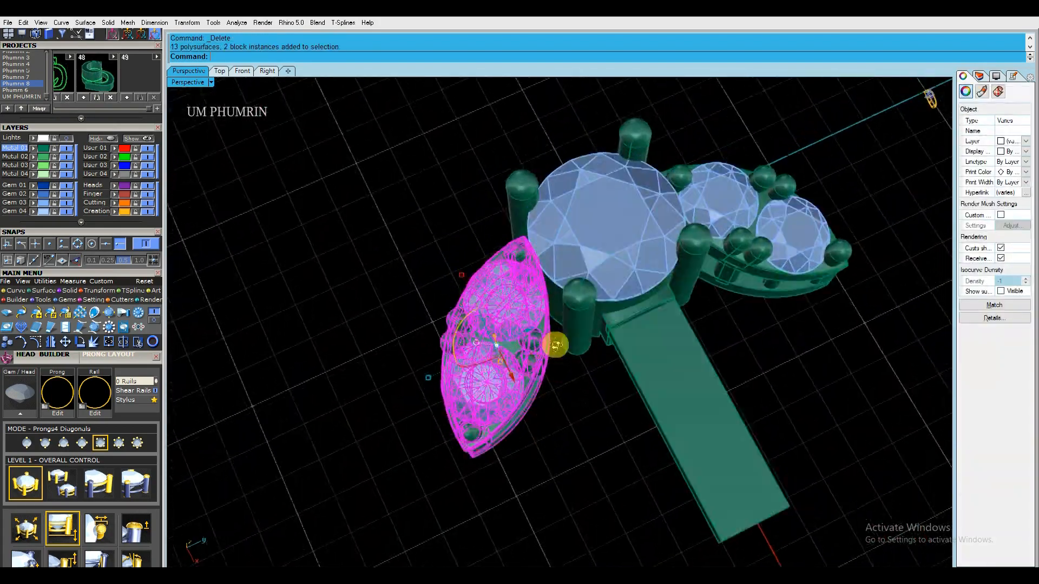
right_drag(554, 366, 508, 314)
key(ctrl+g)
click(716, 390)
key(Delete)
scroll(644, 334, down, 5)
Generate a gem cutter for the 4 mm round diamond with a 12% Z offset
right_drag(644, 334, 541, 324)
drag(602, 424, 532, 367)
right_drag(532, 368, 575, 244)
key(ctrl+a)
click(387, 235)
scroll(509, 303, up, 5)
click(433, 351)
key(Return)
scroll(575, 244, up, 3)
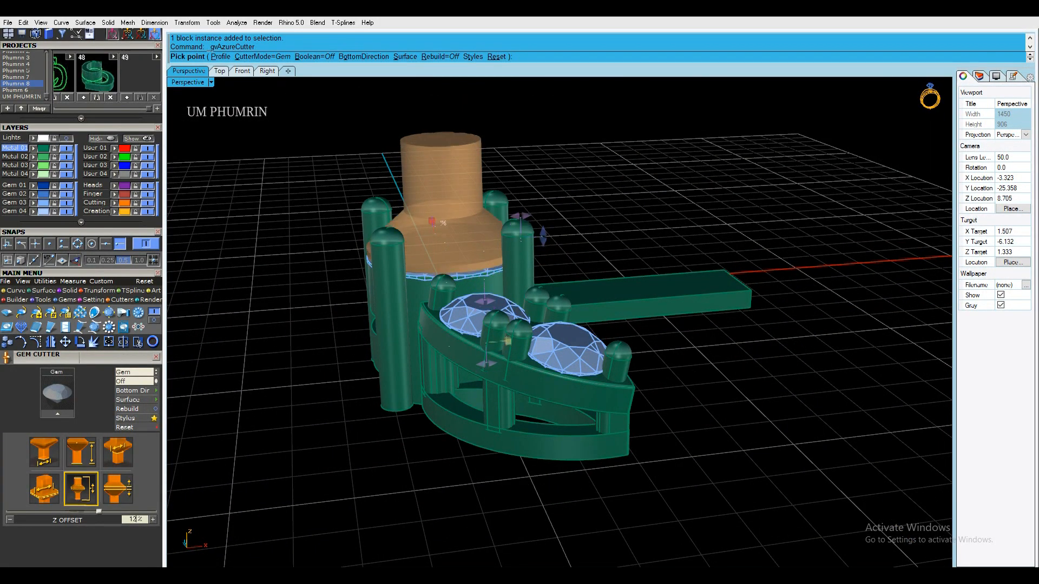
scroll(445, 294, up, 3)
Cut the gem seat into the round setting's band with the gem cutter using a Boolean difference
click(445, 294)
key(Return)
click(448, 240)
key(Return)
scroll(453, 287, down, 6)
right_drag(454, 290, 494, 291)
click(67, 203)
click(68, 203)
Check the connecting plate's length with a temporary aligned dimension in the Top view
scroll(362, 217, down, 3)
drag(614, 422, 258, 199)
click(219, 71)
text(da)
scroll(423, 338, up, 3)
key(Return)
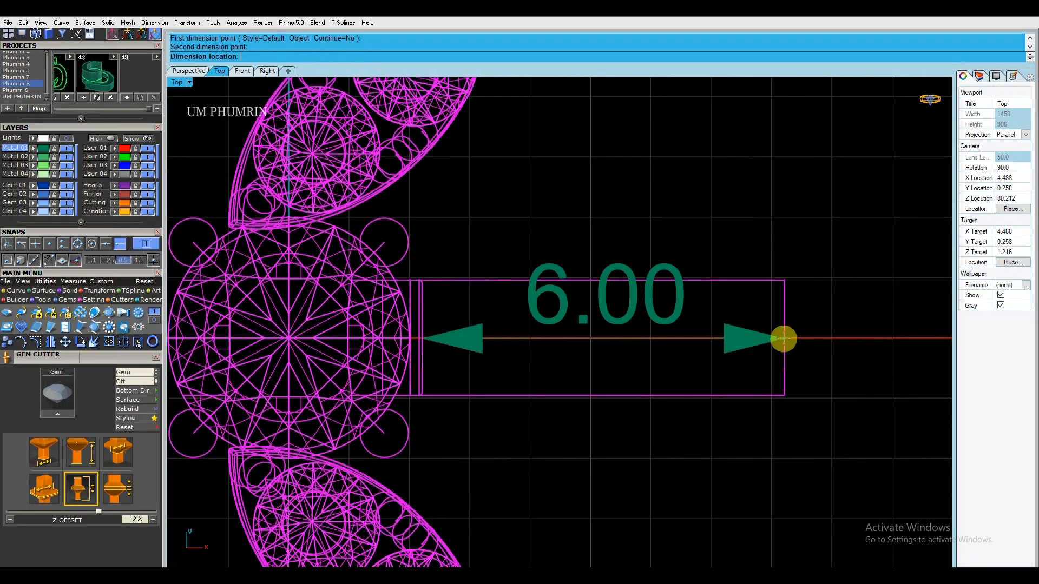
key(Escape)
Group all parts of the selected model into one element
scroll(784, 338, down, 5)
text(g)
key(Return)
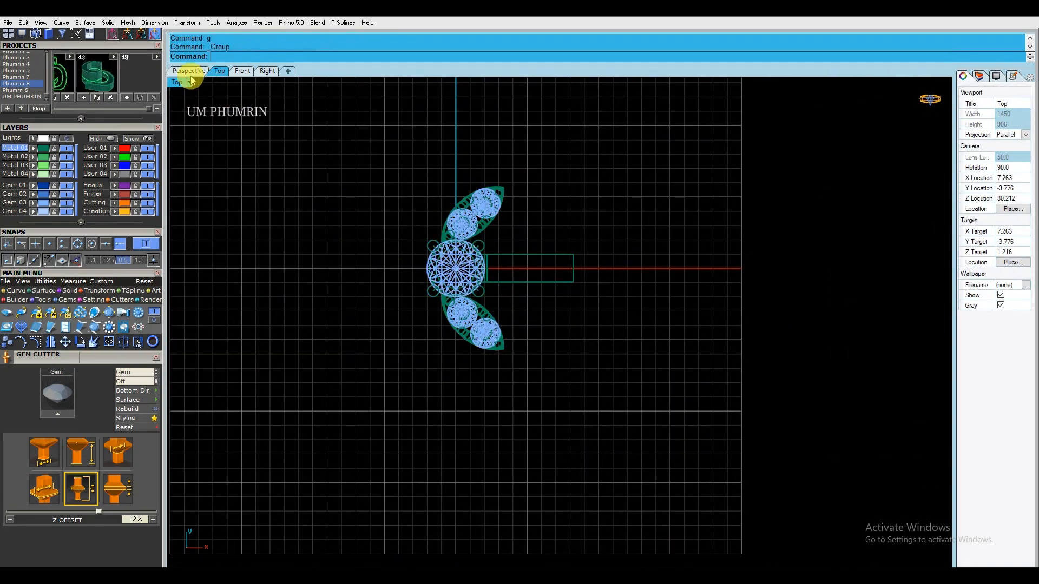
Duplicate the grouped element along the X axis so the copy sits just beyond the first round setting
click(189, 72)
click(469, 265)
click(219, 71)
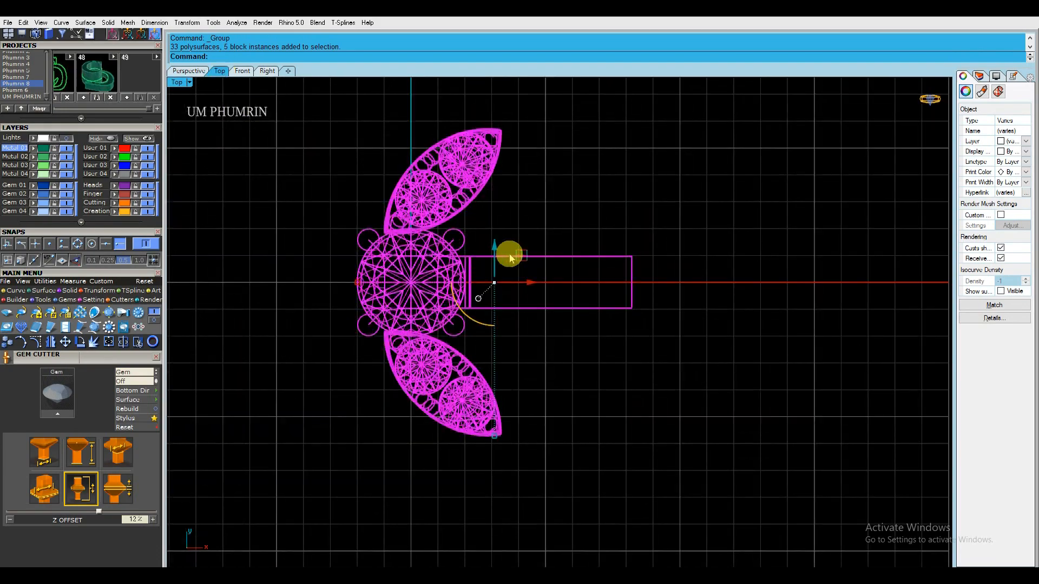
drag(508, 250, 640, 294)
scroll(643, 297, up, 5)
scroll(441, 271, down, 3)
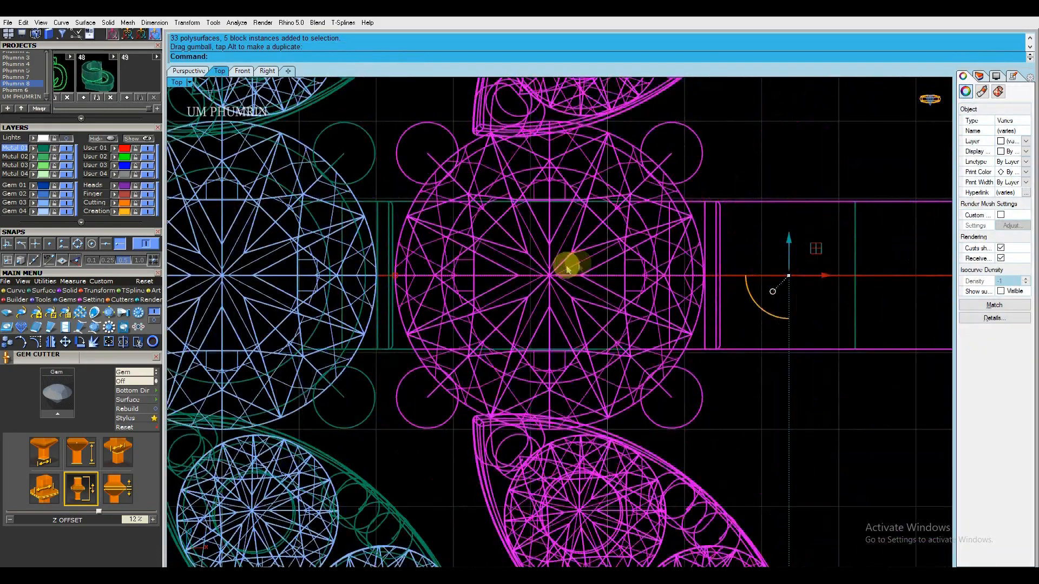
drag(824, 277, 820, 277)
scroll(820, 278, down, 5)
click(836, 348)
scroll(836, 347, down, 4)
right_drag(828, 347, 622, 298)
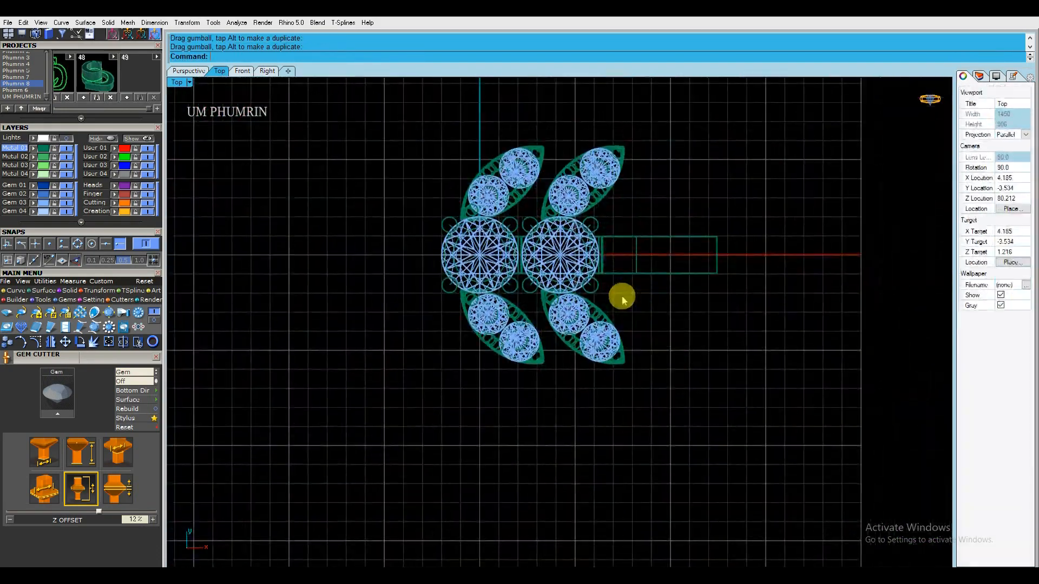
Copy the first element repeatedly at the round gems' centre-to-centre spacing to form a row of seven
click(197, 71)
mouse_move(417, 232)
right_down()
mouse_move(529, 234)
mouse_move(492, 234)
mouse_move(628, 283)
mouse_move(622, 227)
mouse_move(534, 283)
right_up()
scroll(628, 283, down, 3)
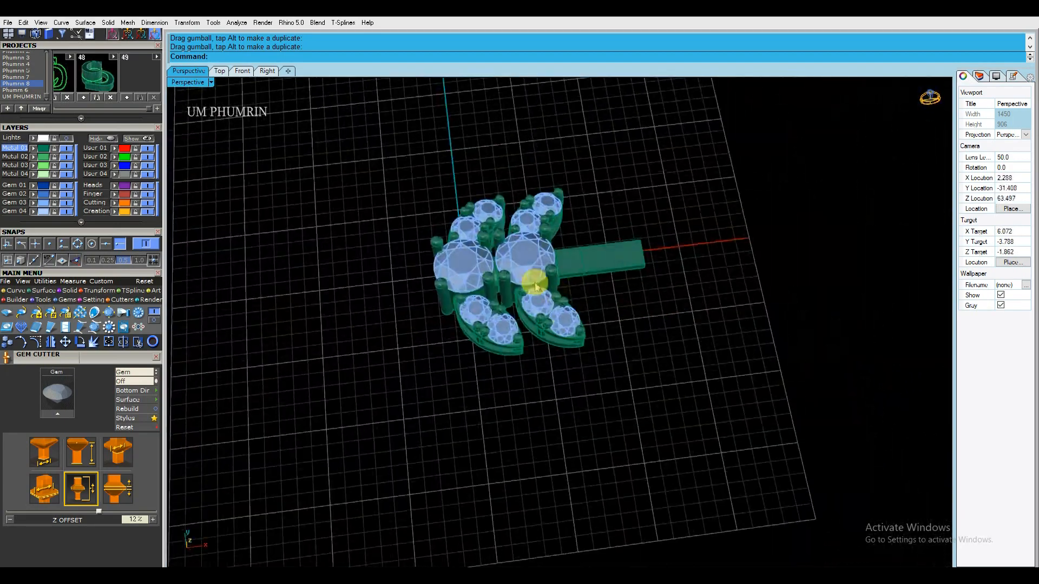
scroll(530, 287, up, 6)
click(392, 270)
click(7, 341)
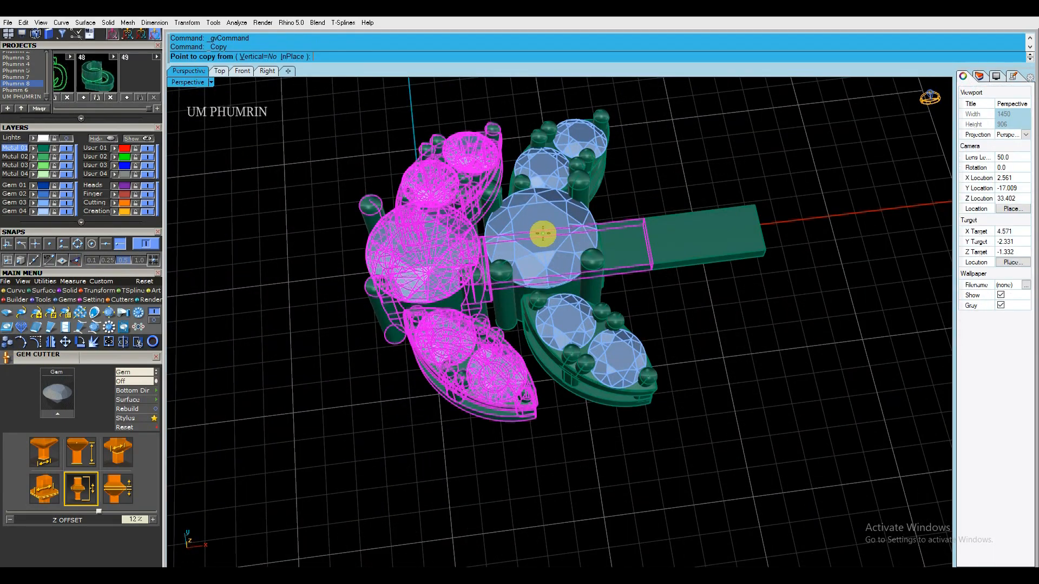
right_drag(543, 238, 235, 275)
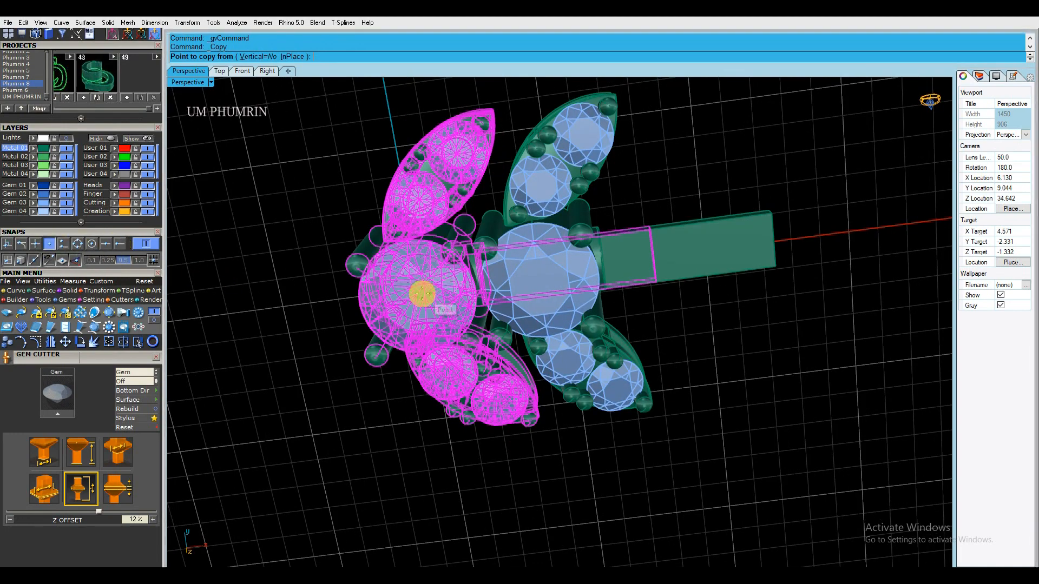
right_drag(422, 294, 427, 264)
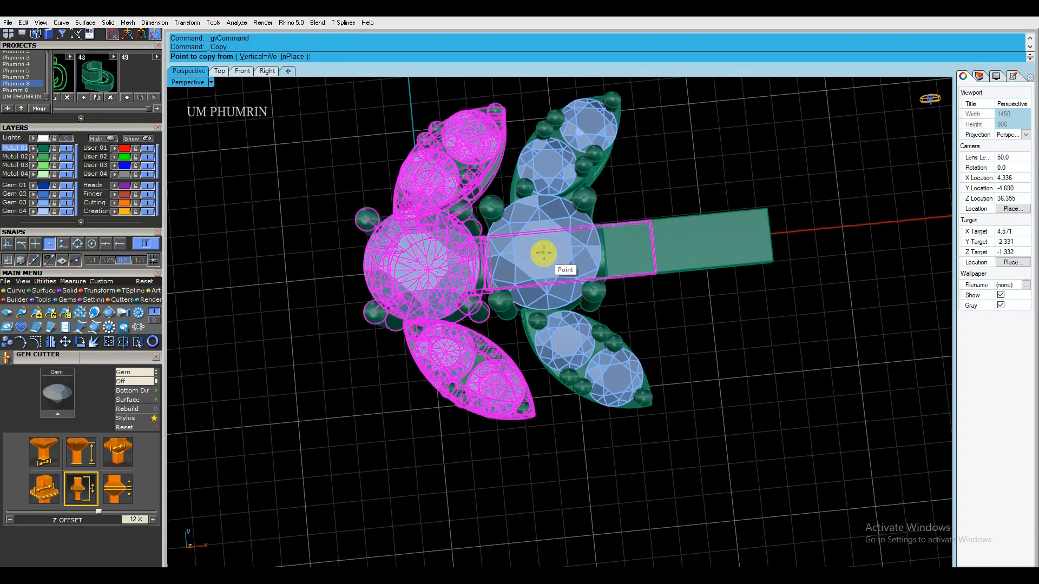
click(543, 252)
shift+right_drag(425, 262, 579, 248)
click(454, 262)
shift+right_drag(457, 262, 640, 238)
click(513, 258)
click(391, 265)
right_click(437, 260)
ctrl+right_drag(434, 234, 454, 346)
click(561, 350)
right_drag(561, 350, 584, 217)
drag(274, 229, 606, 360)
right_drag(573, 254, 423, 366)
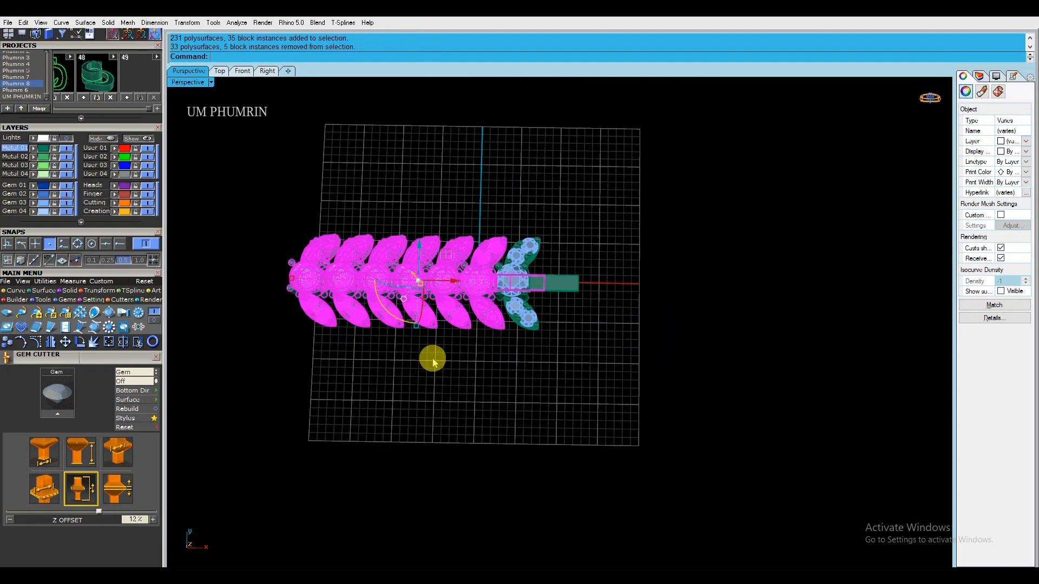
click(52, 327)
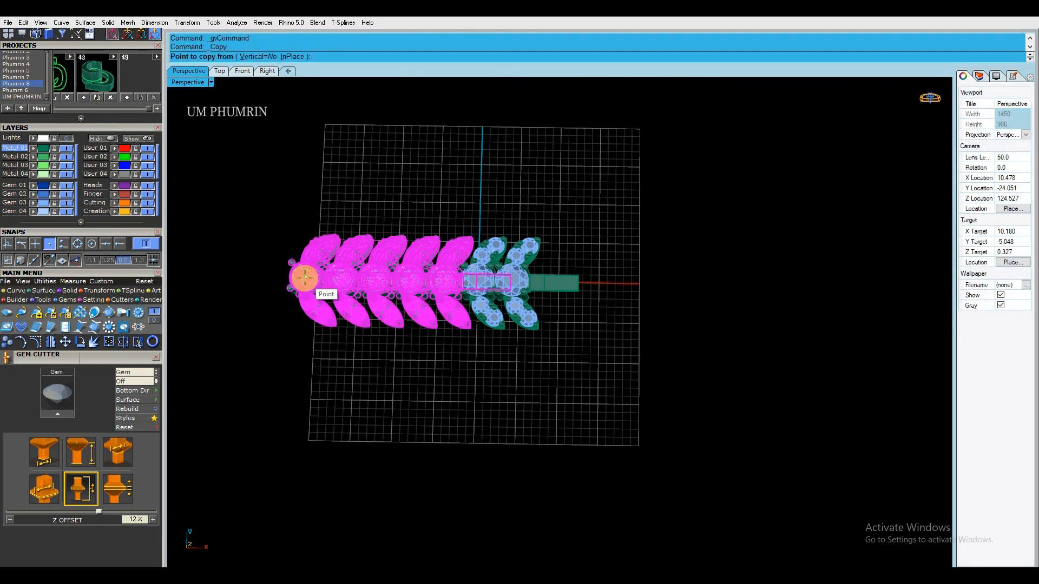
Copy every element except the plate-opposite end one, from the first round gem's centre to the last one's centre
drag(608, 394, 350, 220)
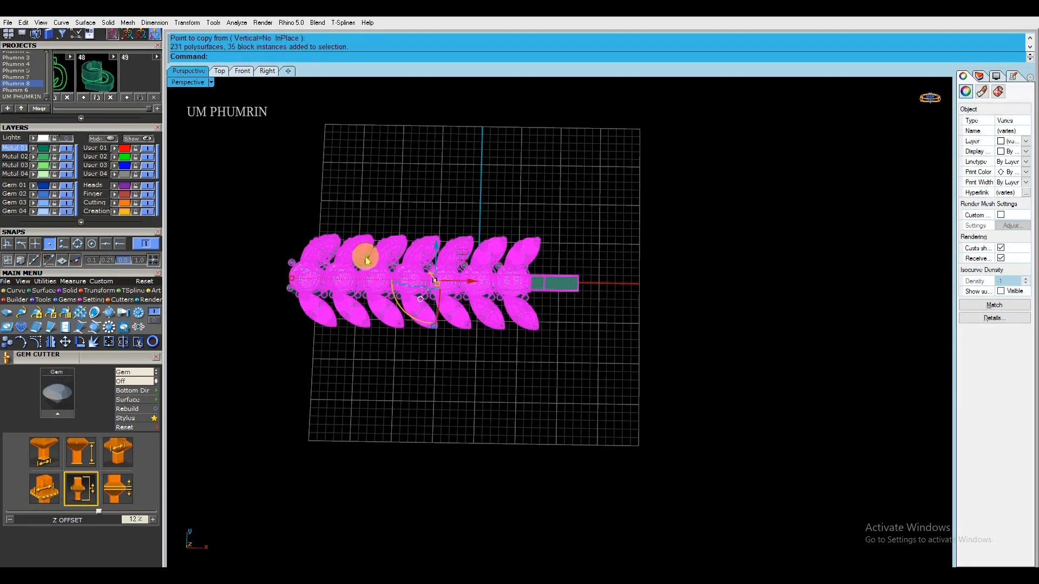
click(23, 340)
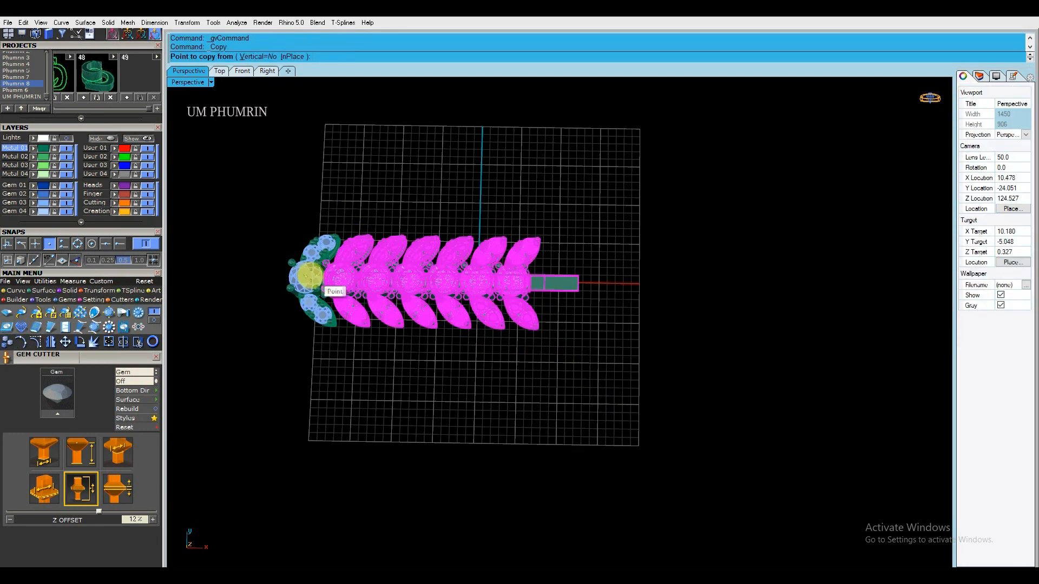
click(306, 276)
click(513, 281)
right_click(582, 218)
scroll(582, 218, down, 4)
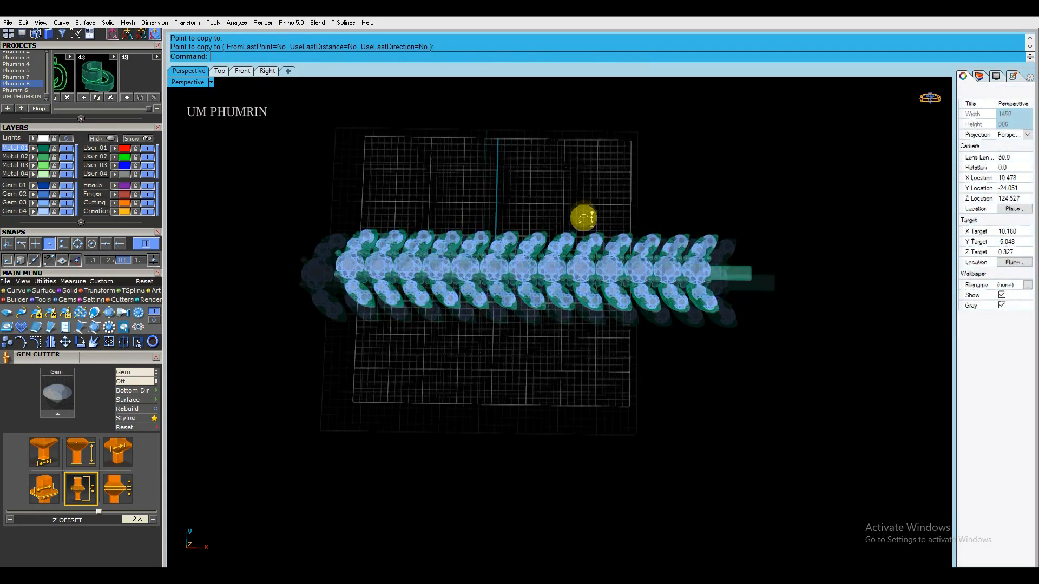
Save the model and generate a gem report for the whole row
right_drag(581, 218, 584, 184)
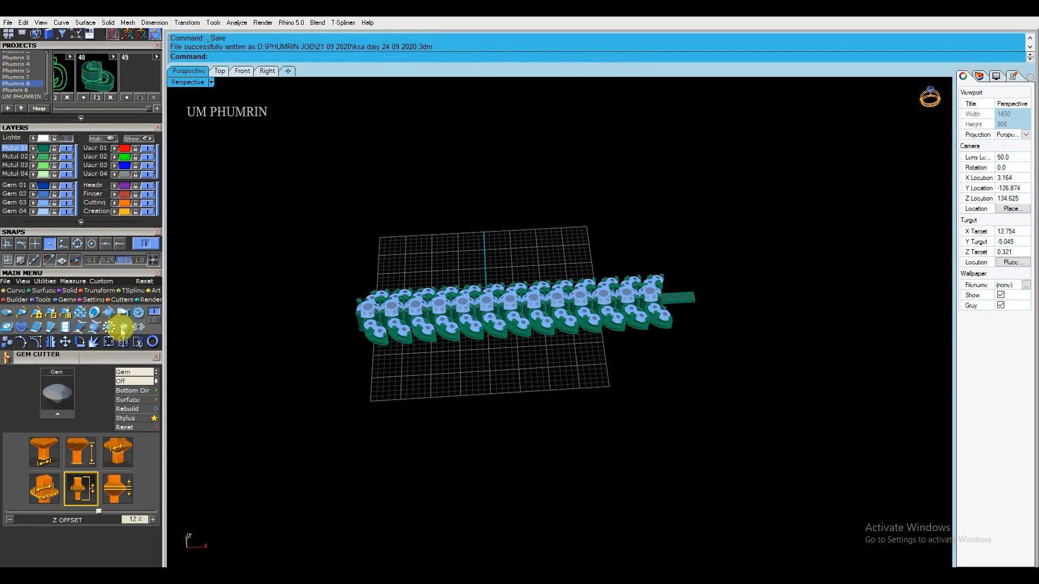
click(124, 326)
right_drag(611, 309, 619, 343)
scroll(633, 338, up, 7)
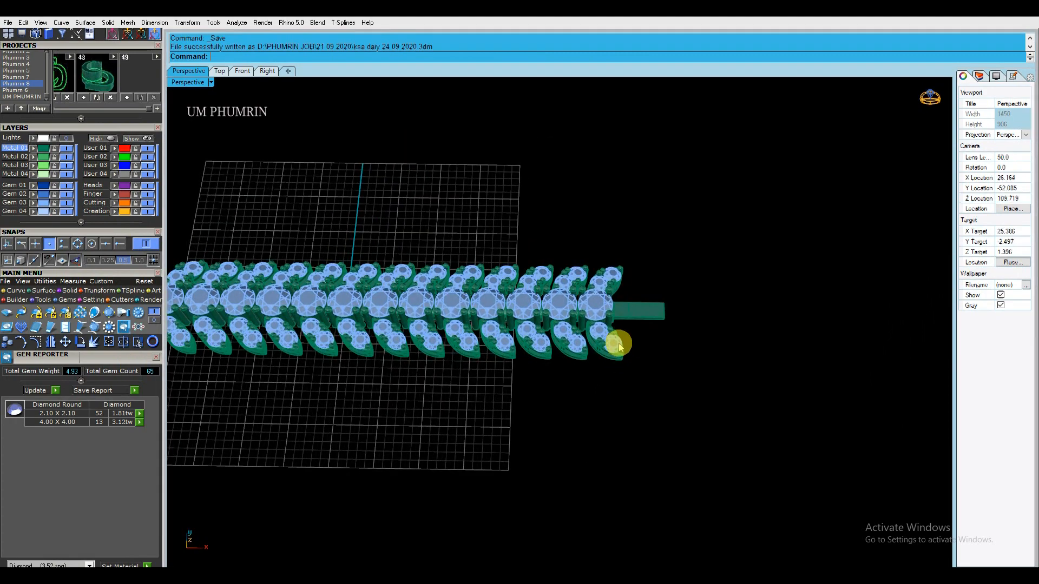
Copy one element at the plate end by one gem spacing to extend the row to fourteen elements
click(572, 364)
click(520, 358)
right_drag(360, 355, 295, 371)
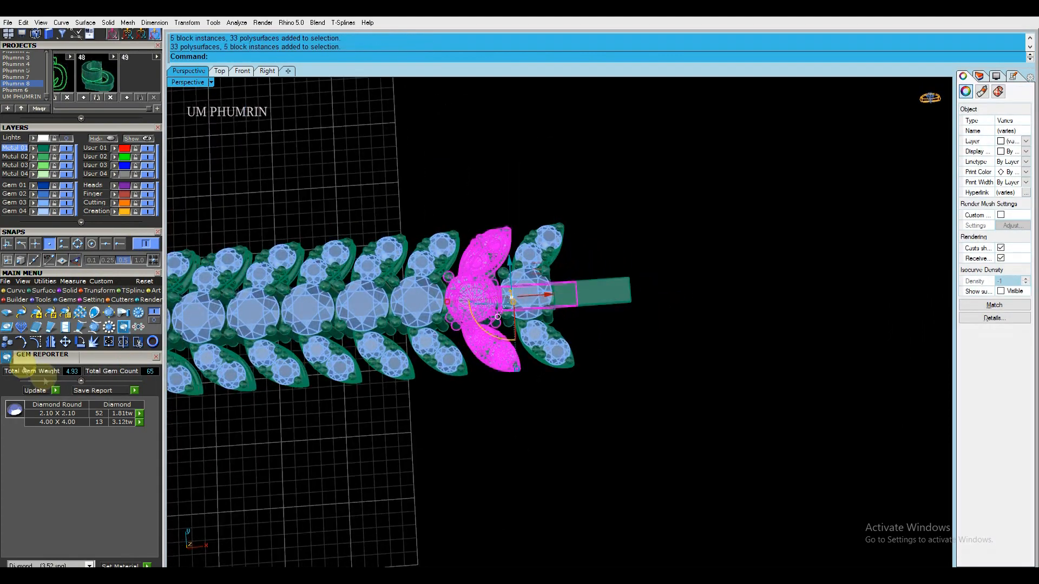
click(7, 343)
click(527, 298)
right_click(493, 305)
right_click(474, 306)
click(523, 295)
right_click(599, 388)
scroll(599, 387, down, 6)
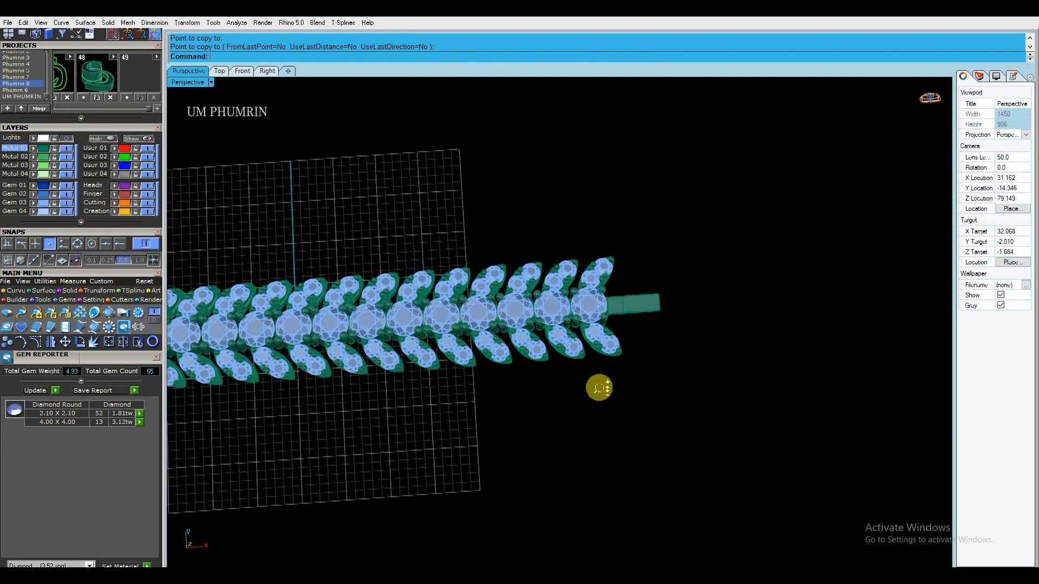
Update the gem report for the extended row and save the model
click(139, 413)
click(411, 443)
right_drag(481, 441, 470, 419)
key(ctrl+s)
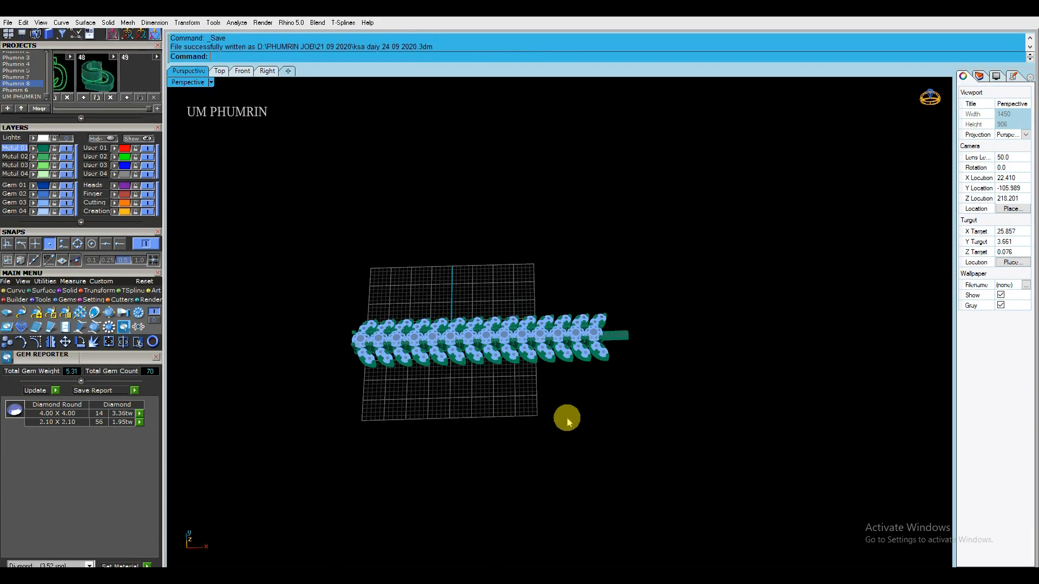
Hide the Perspective view's grid and inspect the full row of elements
right_drag(567, 421, 751, 369)
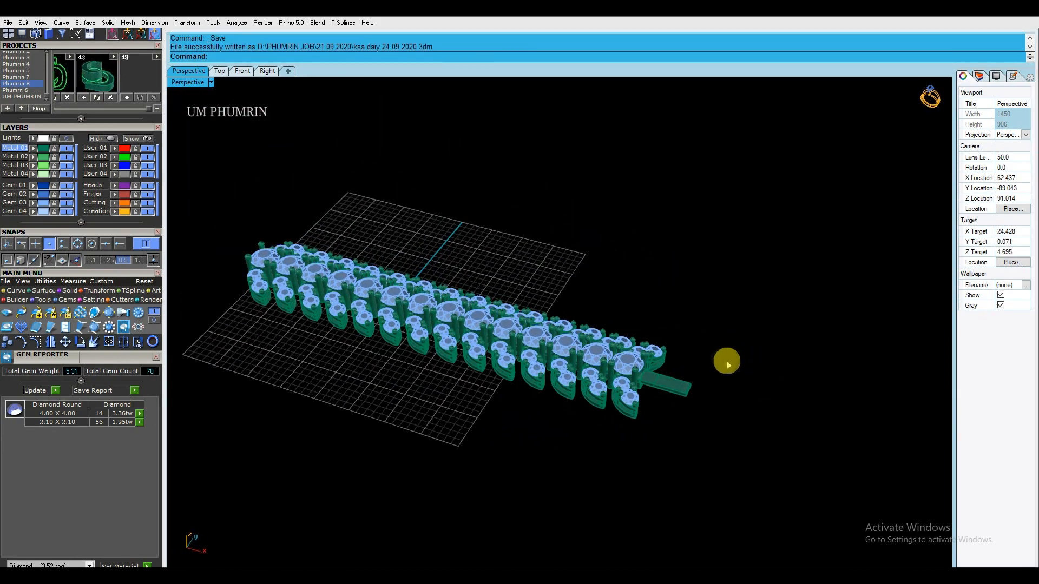
key(F7)
click(211, 82)
click(256, 417)
right_drag(568, 383, 622, 352)
scroll(641, 313, up, 3)
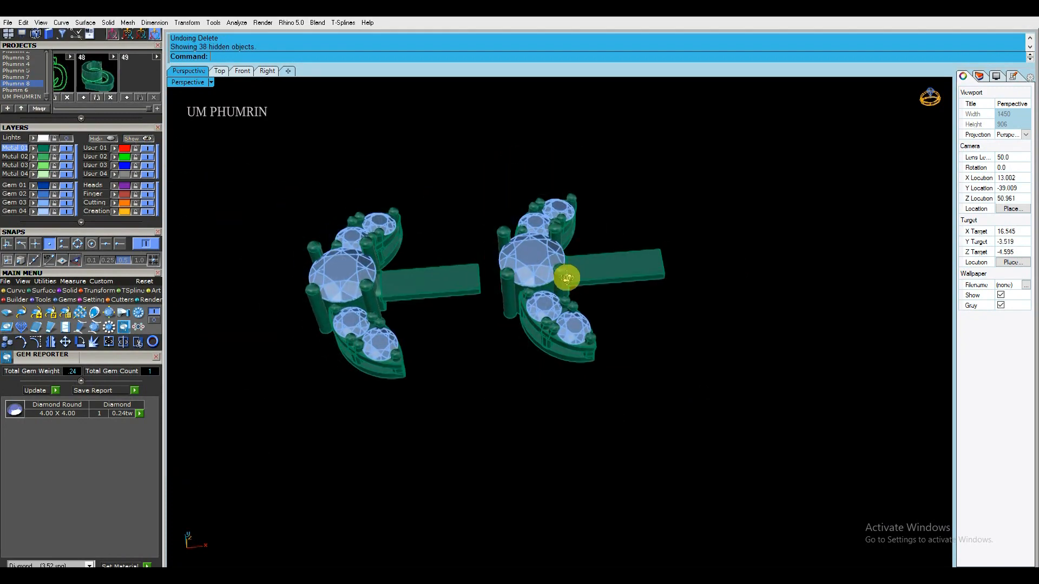
Isolate one element, ungroup it, and remove its far marquise setting, all prongs and the small diamonds
drag(470, 172, 687, 385)
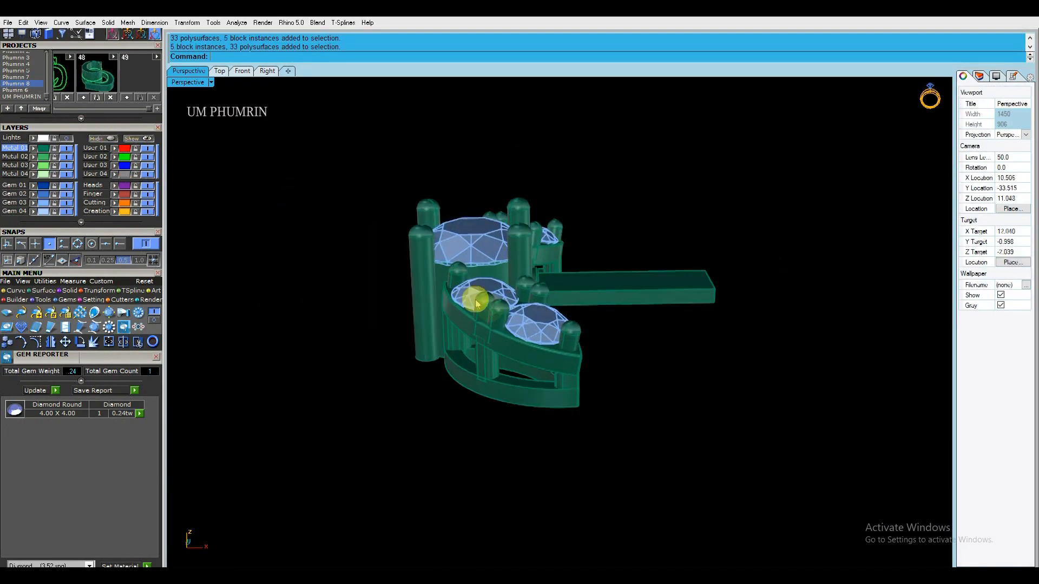
click(522, 336)
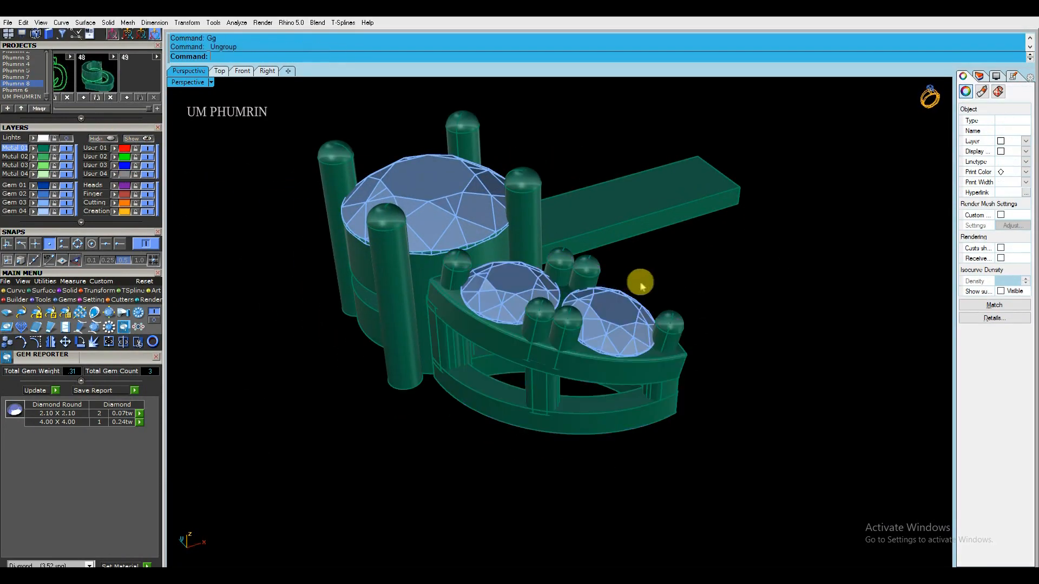
click(586, 285)
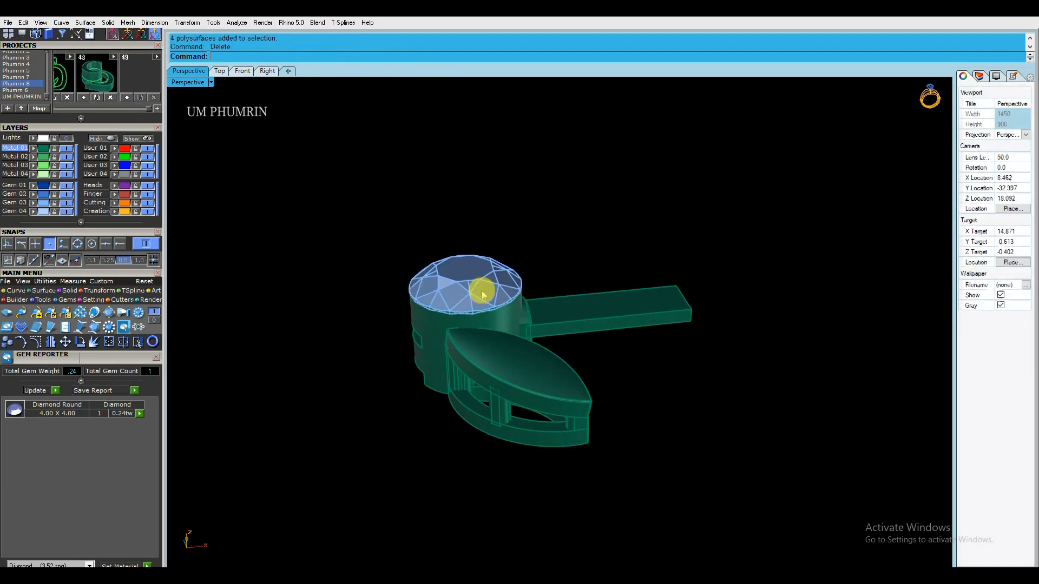
Delete the 4 mm round diamond from the isolated element's round setting
click(503, 354)
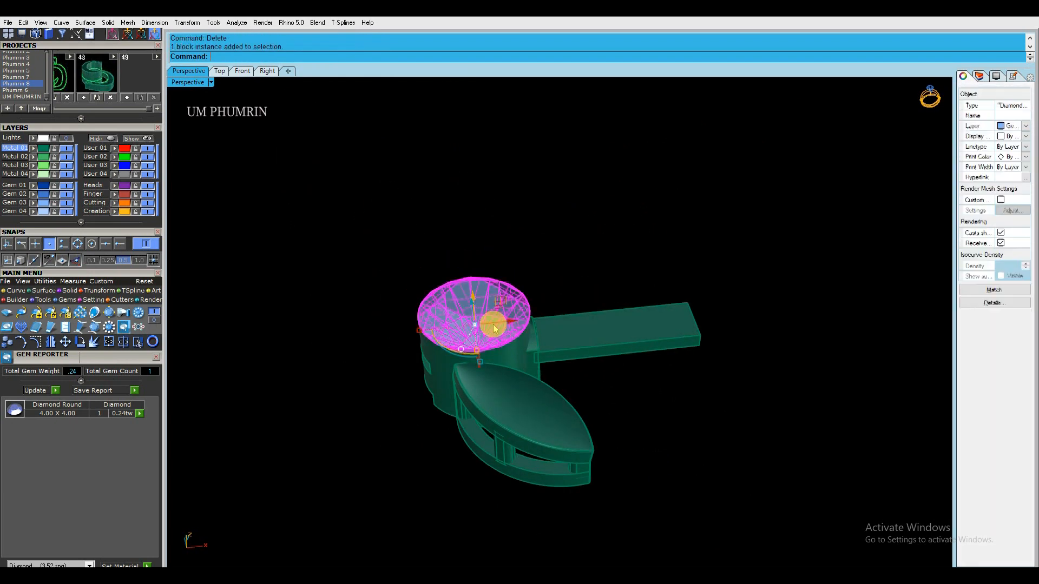
text(g)
key(Return)
key(Return)
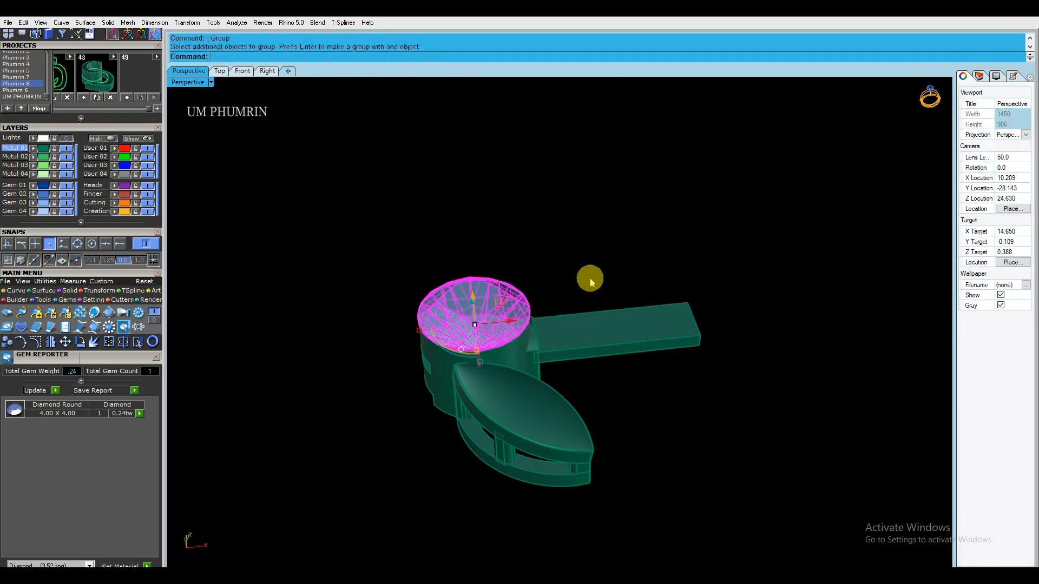
key(Return)
scroll(503, 313, up, 5)
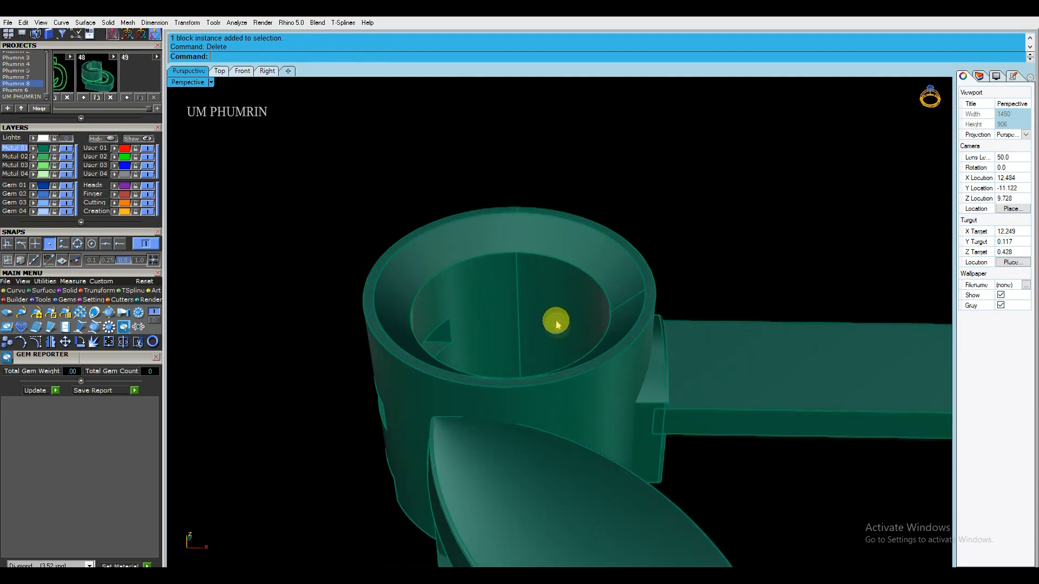
Duplicate the outer upper rim edge of the round setting as a curve
text(untrim)
key(Return)
right_drag(622, 319, 559, 364)
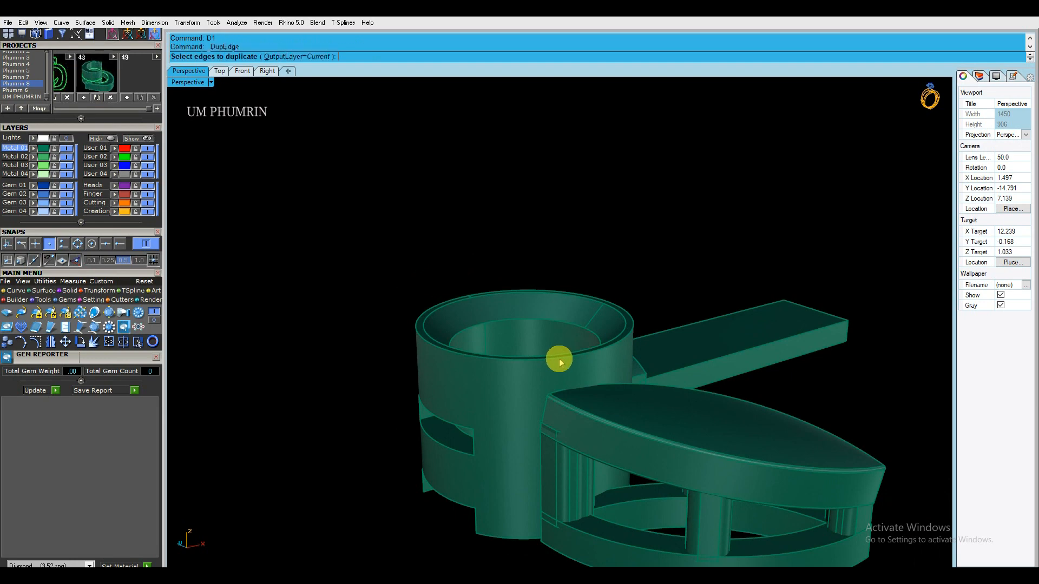
click(560, 361)
key(Return)
text(ec)
key(Return)
click(570, 371)
right_drag(580, 378, 563, 342)
mouse_move(515, 290)
mouse_down()
mouse_move(517, 301)
mouse_move(517, 292)
mouse_up()
key(Escape)
right_drag(580, 293, 621, 334)
Draw two crossing lines through the round setting's rim curve, joining its opposite quadrant points
click(627, 334)
click(651, 364)
text(l)
key(Return)
click(77, 244)
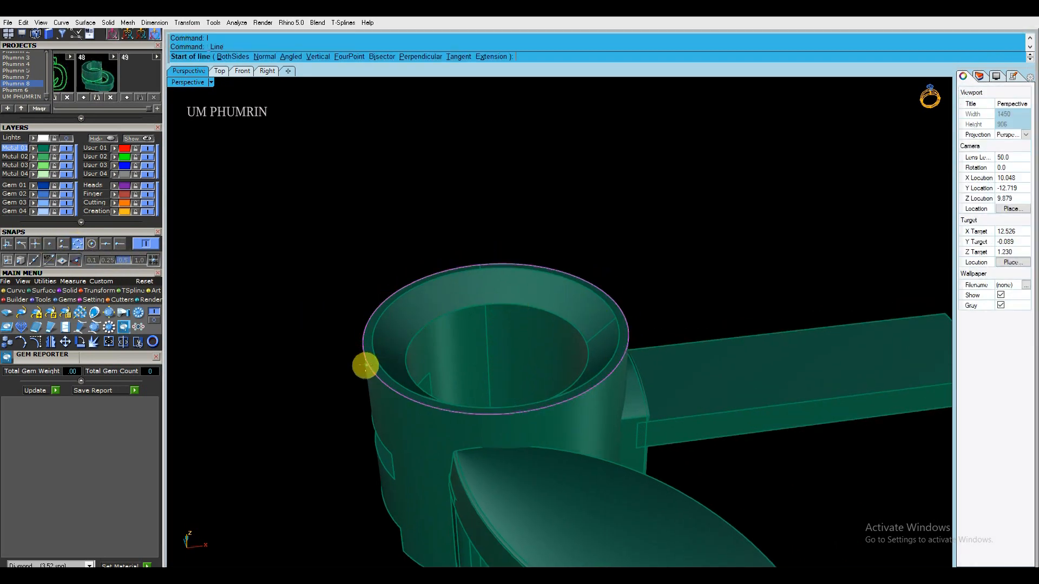
click(479, 265)
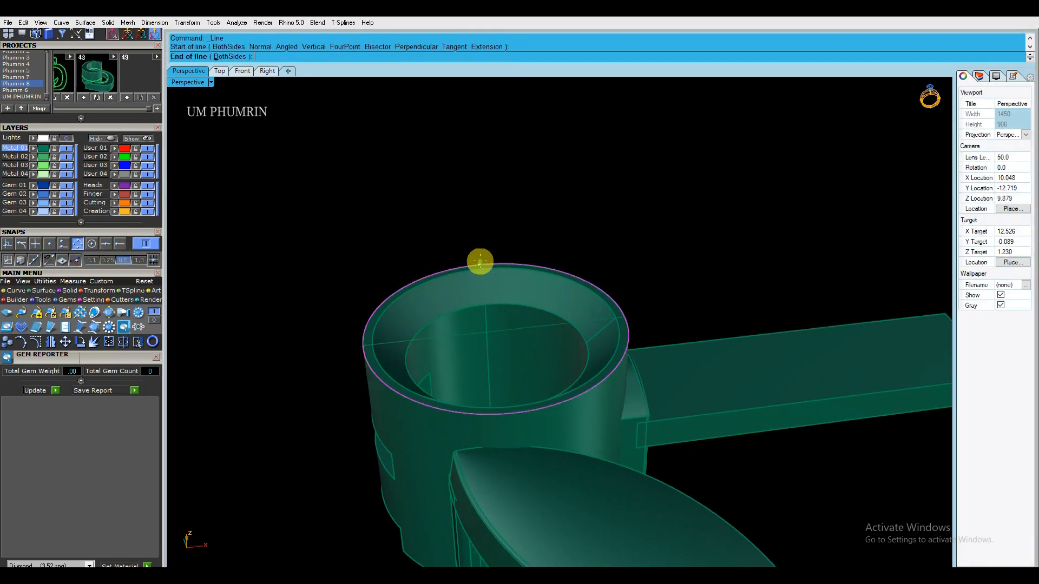
click(522, 414)
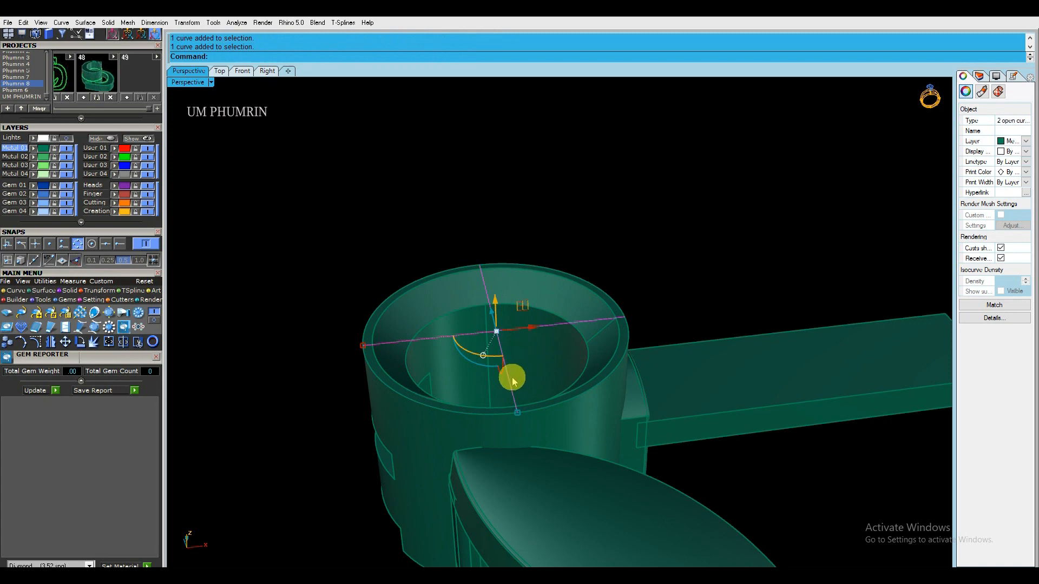
Rebuild the two crossing lines and raise their middle points so they arch over the round setting
key(ctrl+r)
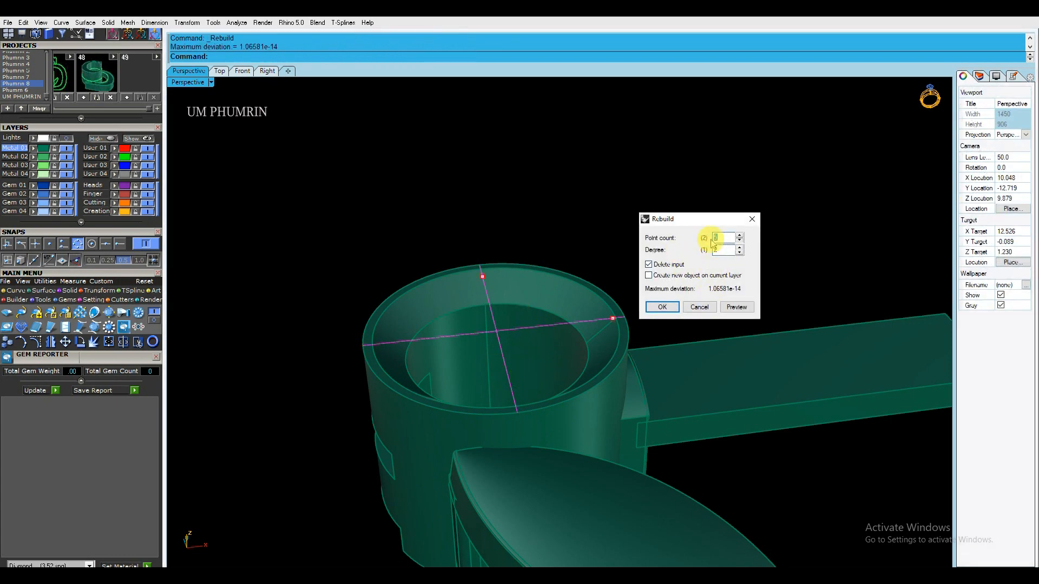
click(673, 310)
click(38, 342)
right_drag(460, 328, 502, 257)
drag(485, 315, 512, 256)
right_drag(649, 269, 563, 346)
key(Escape)
key(Escape)
Create a domed surface over the round setting's rim from the arched curves
click(607, 365)
click(647, 393)
text(11)
key(Return)
click(262, 57)
click(635, 316)
key(Return)
Delete the dome's construction curves while keeping the domed surface
right_drag(498, 308, 580, 219)
shift+drag(547, 223, 481, 303)
right_drag(546, 246, 533, 292)
click(547, 296)
right_drag(700, 283, 634, 281)
ctrl+click(598, 258)
key(Delete)
Apply a vertical shift of -0.5 to the domed surface and delete the unwanted geometry beneath it
click(620, 284)
click(536, 235)
text(-.5)
key(Return)
right_click(109, 140)
right_drag(491, 350, 543, 380)
click(589, 315)
key(Delete)
Place a copy of the domed surface 0.5 mm lower
click(541, 264)
click(531, 237)
text(-.5)
key(Return)
Loft a side wall between the borders of the two domed surfaces
shift+click(606, 270)
key(F6)
click(609, 392)
text(loft)
key(Return)
key(Return)
key(Return)
Join the domed surfaces and side wall into one solid and turn off its surface isocurves
drag(733, 438, 620, 328)
scroll(608, 326, down, 3)
key(ctrl+j)
drag(754, 385, 633, 335)
click(1000, 291)
Bring all hidden objects back into view around the domed setting
click(541, 243)
click(146, 139)
right_drag(543, 279, 542, 256)
click(542, 285)
click(576, 311)
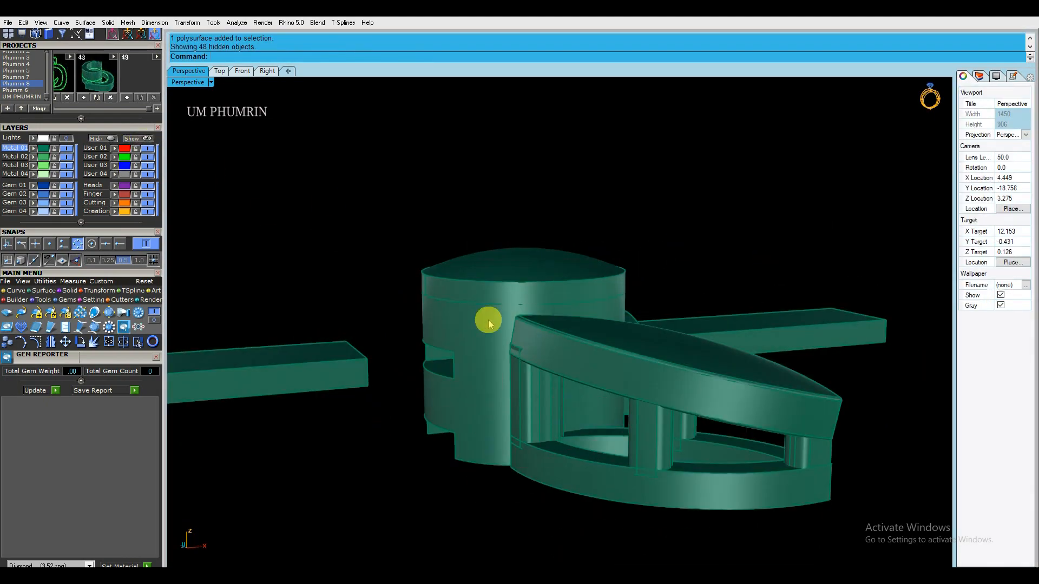
Shade the front view and move the domed element to the opposite side of the original element
click(242, 72)
scroll(525, 273, down, 3)
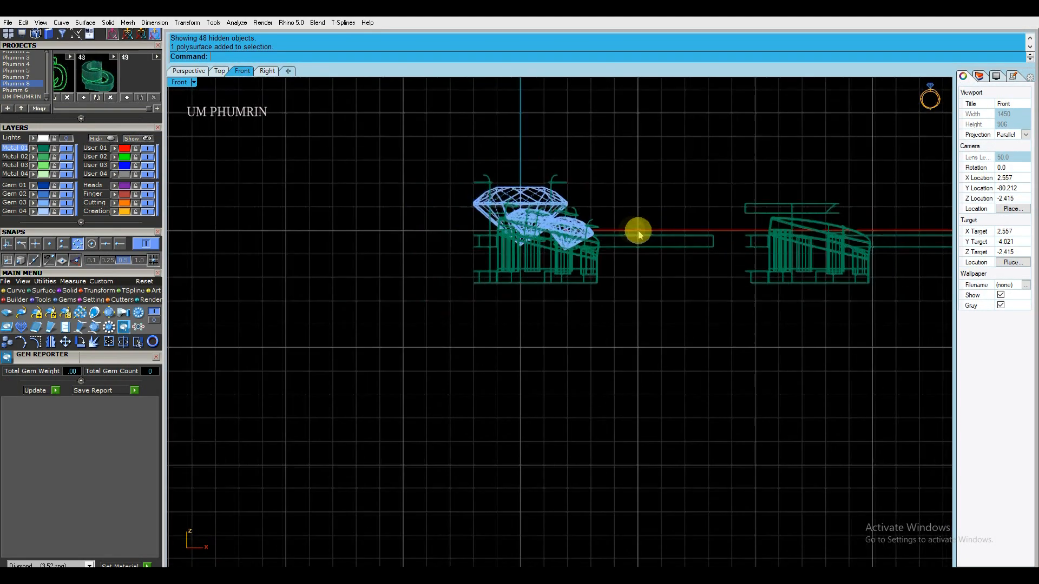
click(179, 82)
click(227, 50)
click(790, 241)
drag(791, 241, 345, 211)
right_drag(345, 211, 602, 235)
drag(592, 257, 507, 257)
click(509, 227)
Draw a horizontal line from the round setting's top edge out past its outer side
right_drag(438, 227, 521, 250)
scroll(520, 251, up, 8)
click(550, 253)
text(l)
key(Return)
click(594, 256)
click(174, 251)
Offset the horizontal line 0.5 mm downward
click(232, 256)
right_drag(268, 285, 361, 251)
text(ff)
key(Return)
click(409, 251)
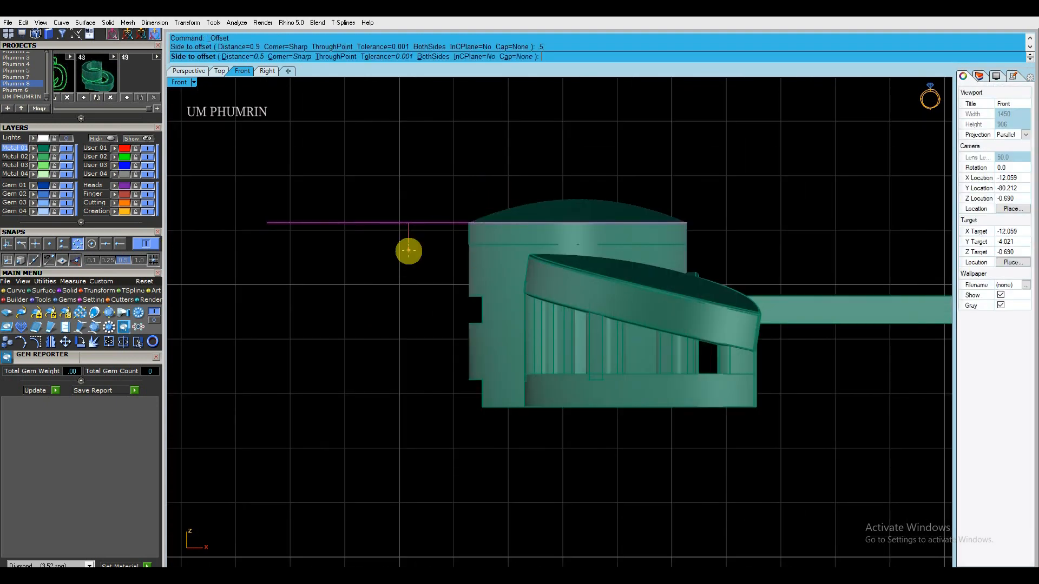
click(412, 266)
Try to move the dome -0.3 mm vertically, and undo the move
scroll(484, 236, up, 2)
click(493, 232)
click(496, 231)
mouse_move(601, 203)
mouse_down()
mouse_move(611, 215)
mouse_move(604, 203)
mouse_up()
click(601, 184)
text(-.3)
key(Return)
key(ctrl+z)
key(Escape)
Create a horizontal cutting plane through the round setting at the height of its inner seat
click(504, 269)
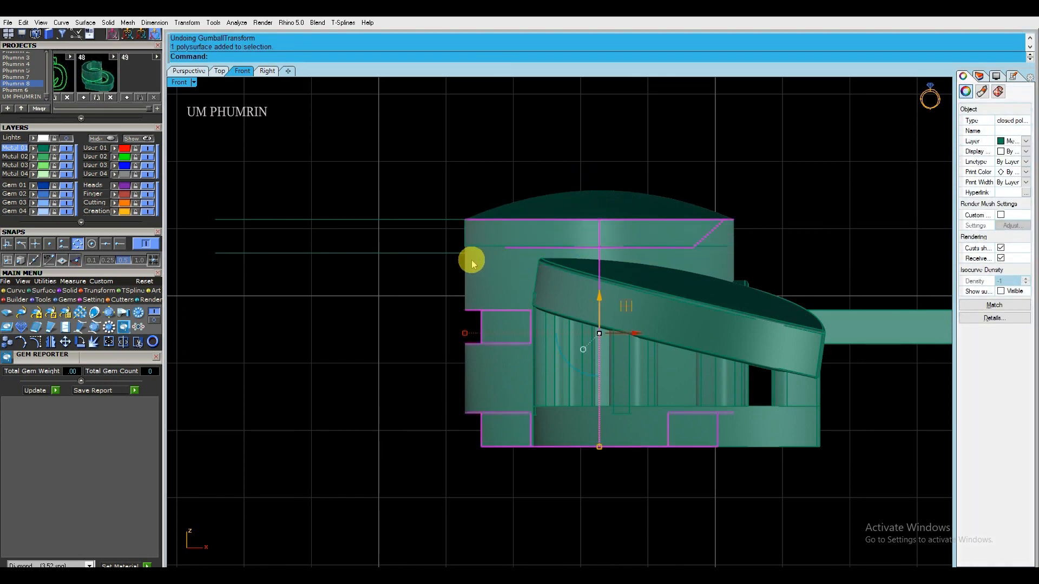
click(44, 291)
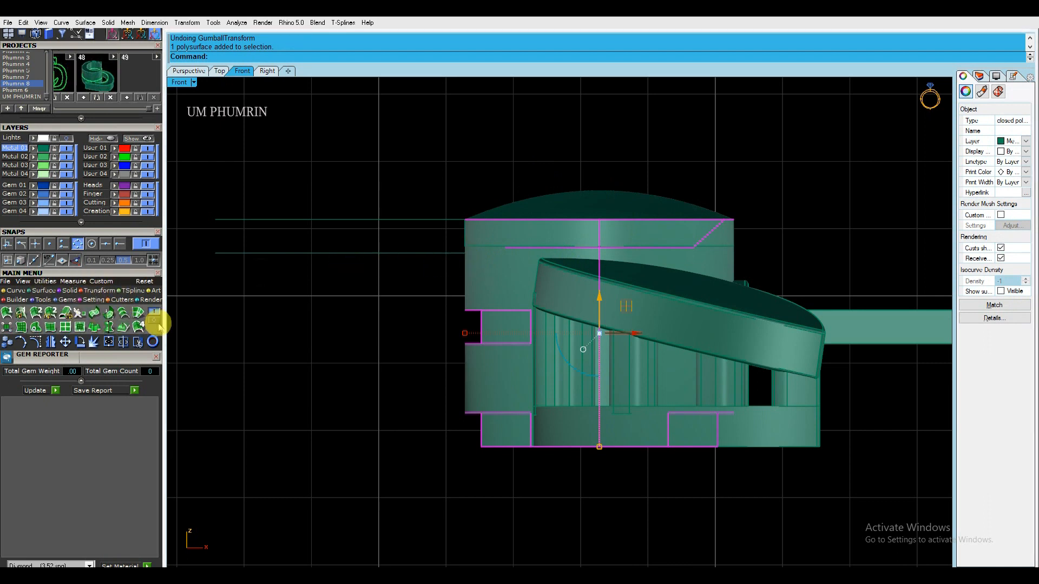
click(111, 327)
click(567, 267)
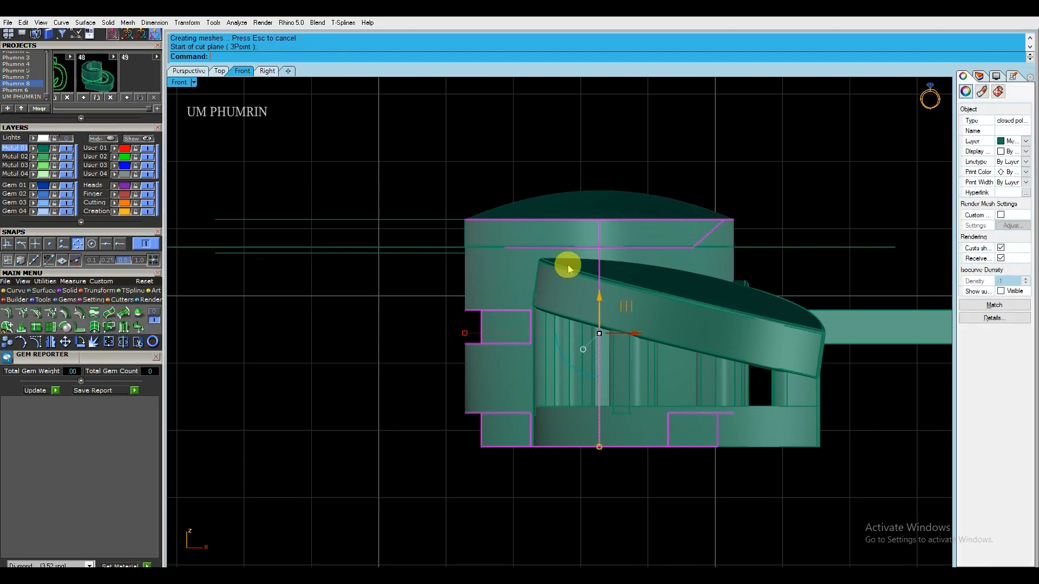
Flip the surface direction of the cutting plane
click(193, 72)
scroll(486, 245, down, 5)
key(F5)
scroll(626, 309, down, 5)
right_drag(626, 310, 575, 301)
scroll(575, 301, up, 1)
click(433, 296)
scroll(433, 297, down, 1)
text(flip)
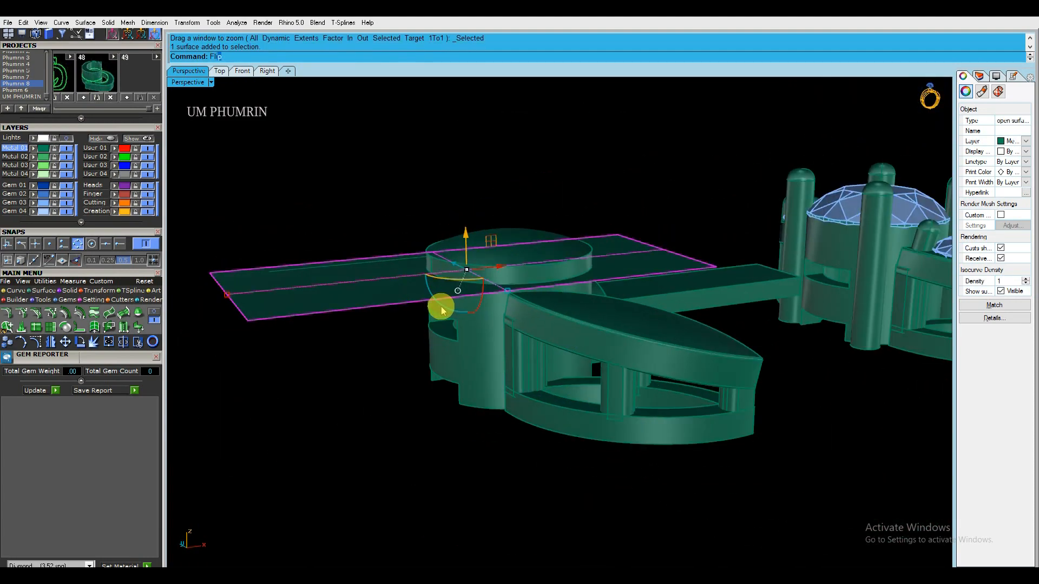
key(Return)
Trim the top off the round setting with a Boolean difference against the cutting plane
click(461, 322)
text(bd)
key(Return)
click(410, 297)
key(Return)
Lower the dome slightly toward the trimmed round setting and delete the two horizontal construction lines
right_drag(410, 297, 534, 297)
scroll(528, 271, up, 8)
click(501, 263)
drag(506, 243, 508, 252)
click(700, 225)
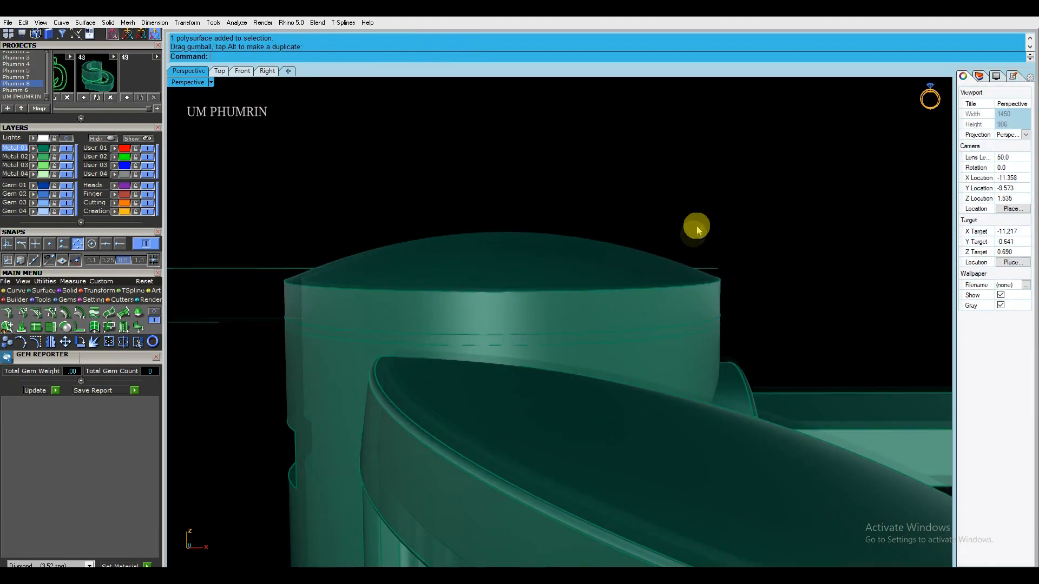
scroll(685, 233, down, 2)
scroll(512, 243, down, 3)
right_drag(512, 243, 494, 195)
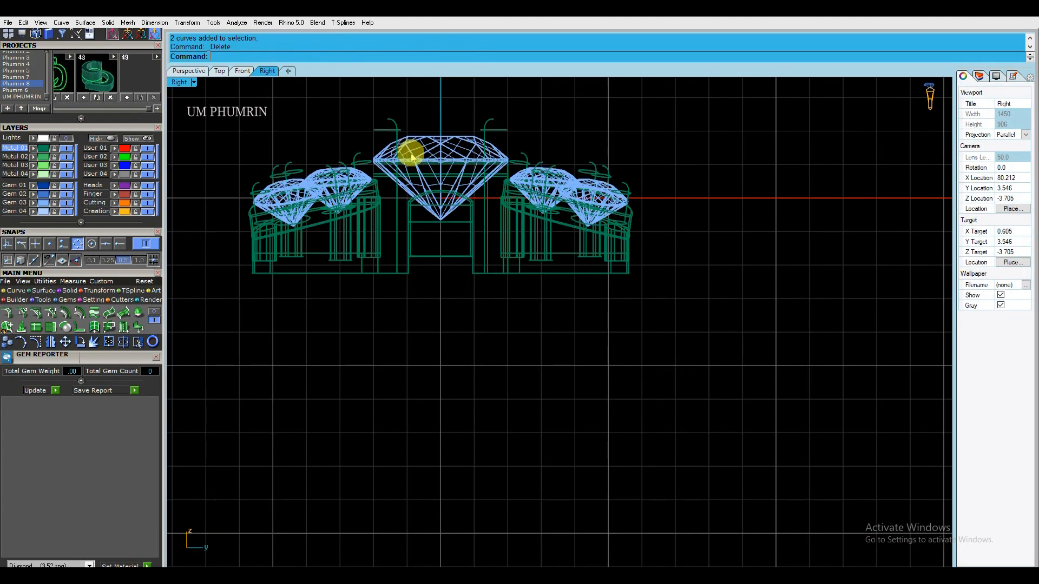
Move the dome slightly further down in the front view so it sits on the trimmed setting
click(242, 78)
scroll(456, 222, up, 6)
click(452, 213)
drag(453, 213, 460, 223)
click(476, 172)
Draw a temporary horizontal line from the original setting across to the dome to compare heights, and delete it
scroll(487, 176, down, 10)
right_drag(621, 205, 521, 214)
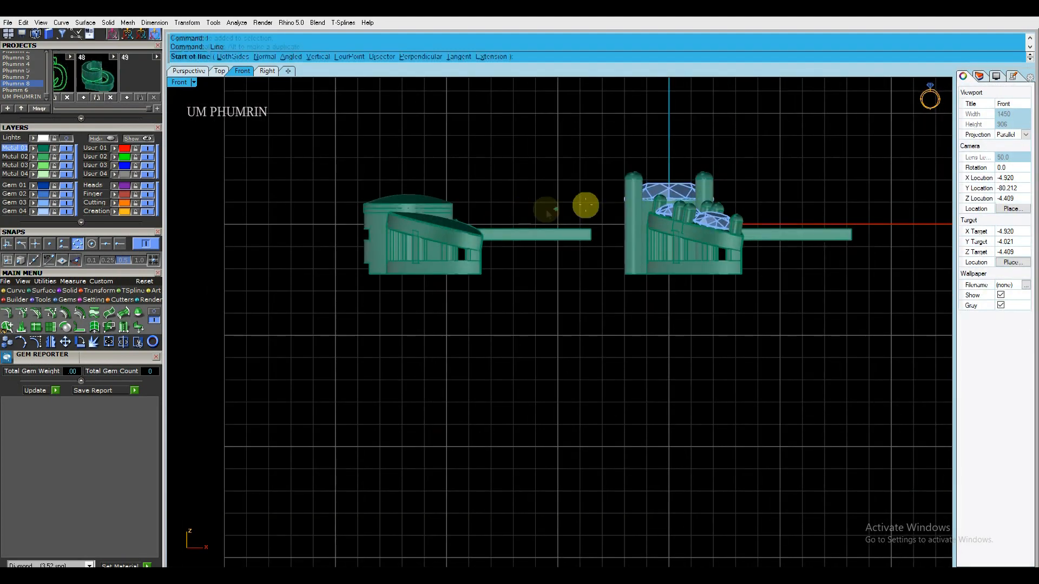
key(Return)
scroll(630, 192, up, 4)
click(660, 185)
click(260, 189)
click(455, 182)
key(Delete)
Nudge the dome slightly upward on the round setting
scroll(459, 195, down, 4)
scroll(346, 199, up, 5)
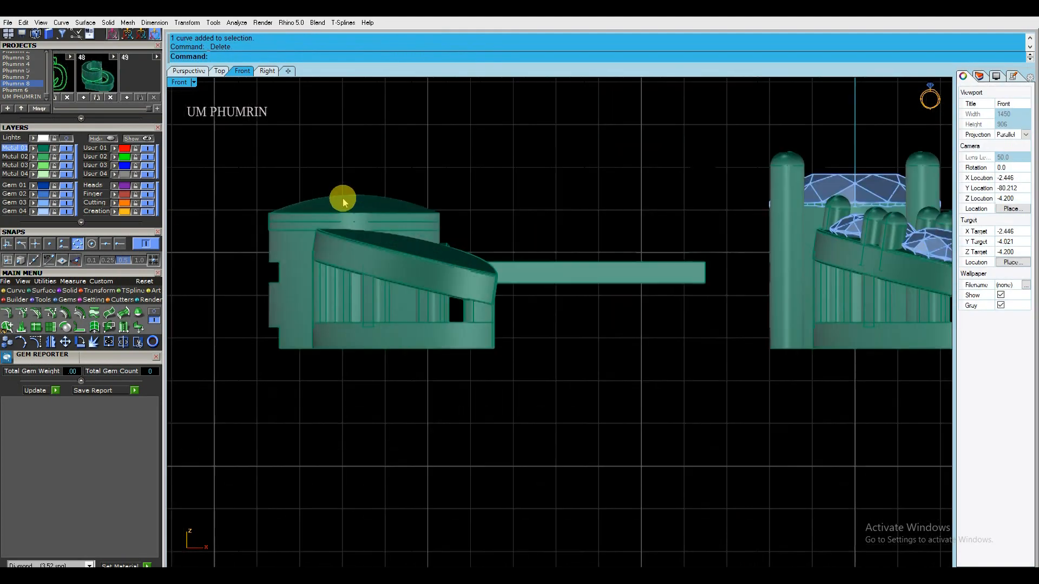
scroll(342, 201, up, 6)
click(347, 208)
drag(359, 186, 359, 181)
click(471, 183)
scroll(485, 187, down, 6)
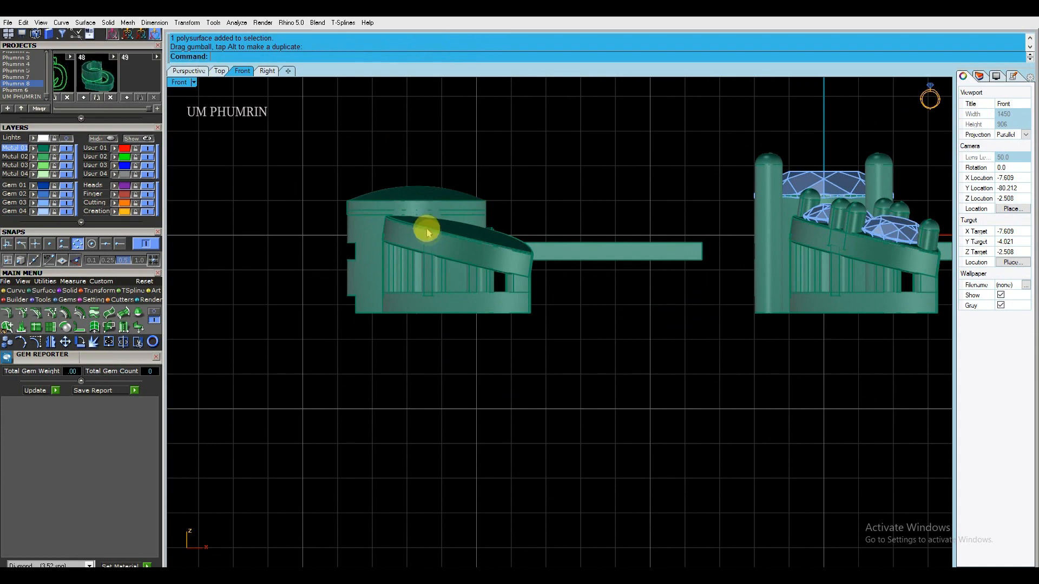
Ungroup the marquise side setting of the domed element
click(425, 229)
click(202, 72)
right_drag(578, 255, 460, 241)
click(552, 291)
click(517, 277)
scroll(512, 270, up, 4)
right_drag(505, 265, 482, 253)
text(ug)
key(Return)
Move the marquise setting's sloped upper rim -0.5 mm vertically
click(440, 227)
scroll(440, 226, up, 3)
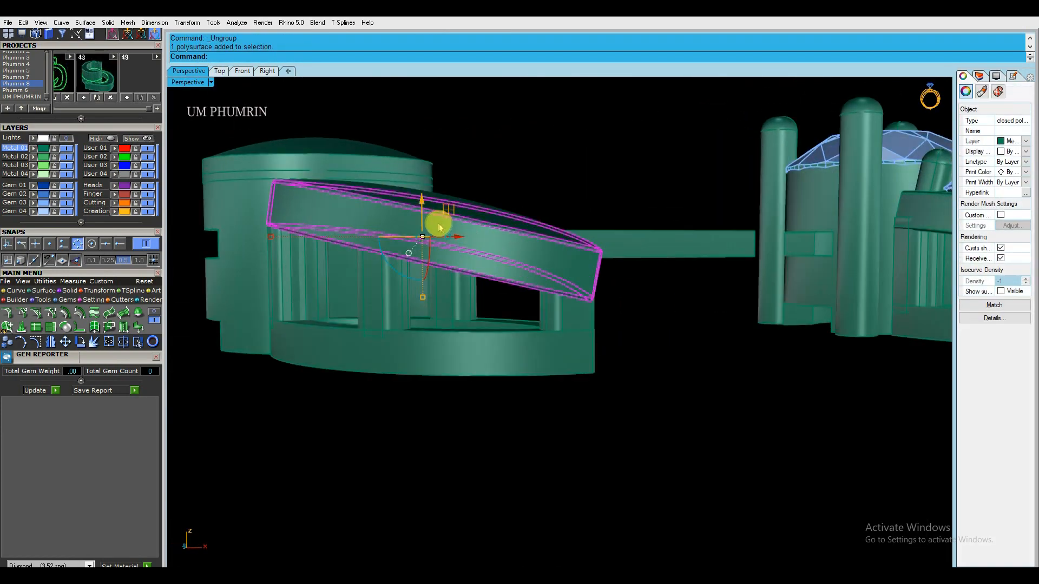
drag(423, 205, 423, 205)
click(422, 205)
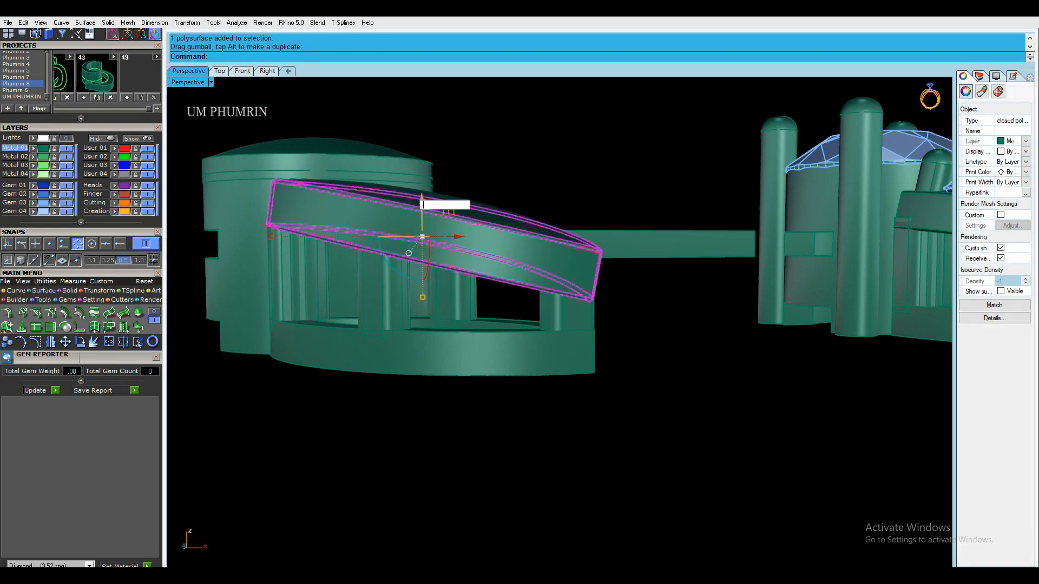
text(-.5)
key(Return)
click(523, 164)
scroll(524, 165, down, 3)
right_drag(524, 167, 573, 224)
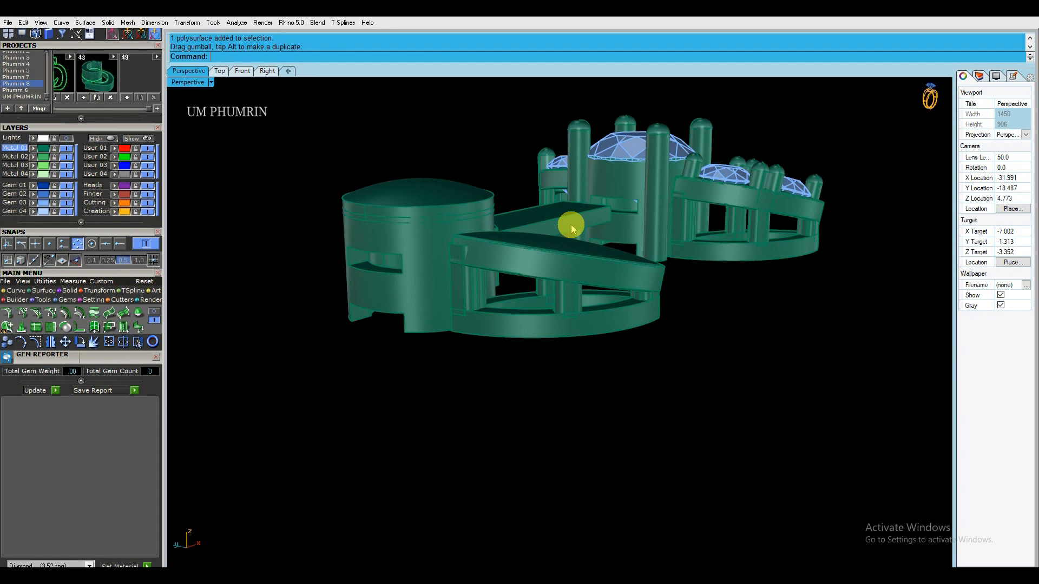
Trim the overlap between the domed round setting and its marquise side setting with Boolean Difference
scroll(567, 226, up, 3)
right_drag(567, 226, 394, 291)
key(Escape)
click(349, 58)
click(446, 197)
right_click(466, 197)
scroll(394, 291, down, 3)
shift+drag(271, 293, 237, 292)
right_drag(238, 292, 522, 233)
click(454, 233)
mouse_move(522, 233)
shift+right_down()
mouse_move(503, 251)
mouse_move(523, 241)
shift+right_up()
text(bd)
key(Return)
click(469, 290)
right_click(468, 290)
scroll(469, 289, down, 5)
right_drag(582, 303, 760, 381)
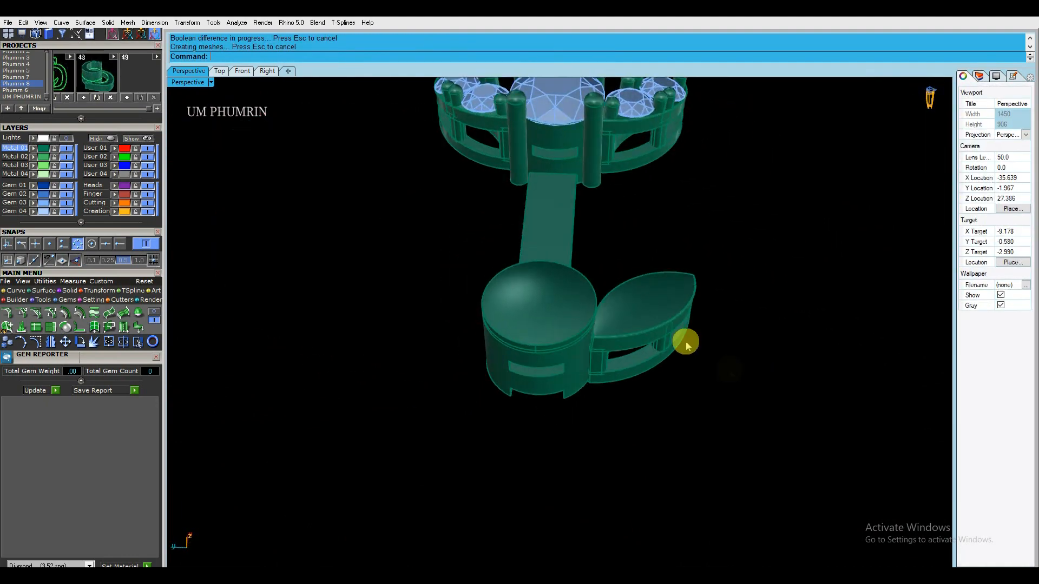
Mirror the domed element's marquise side setting across the X axis to the opposite side of the round setting
drag(588, 234, 795, 390)
right_drag(795, 389, 622, 325)
text(mx)
key(Return)
click(635, 395)
Examine the mirrored marquise setting's placement in perspective and top views against the stone-set element
scroll(636, 395, down, 4)
drag(622, 374, 520, 281)
right_drag(519, 281, 592, 227)
click(593, 227)
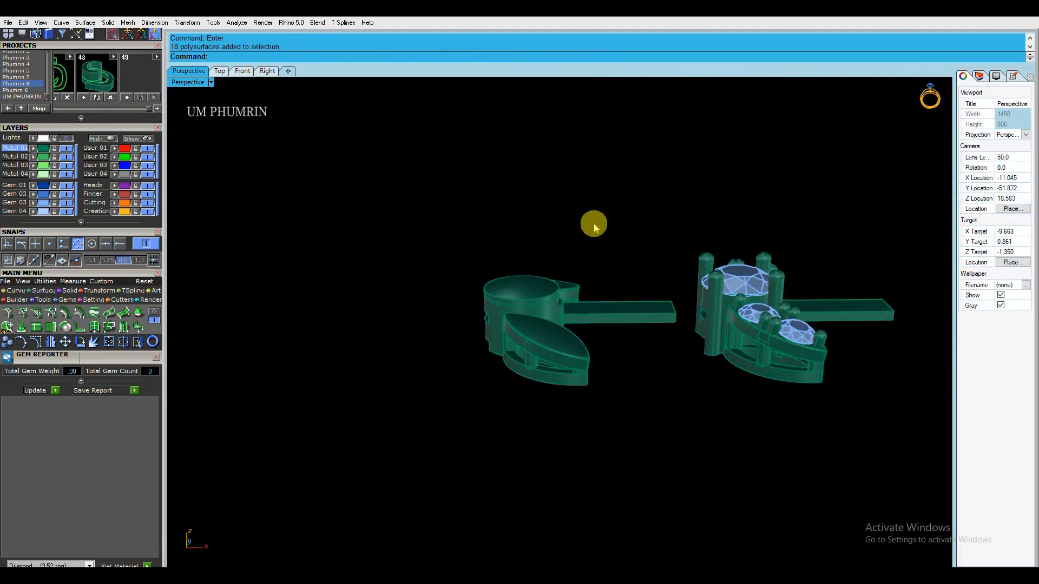
drag(614, 343, 487, 255)
click(219, 71)
scroll(374, 262, up, 1)
right_drag(374, 262, 427, 265)
scroll(426, 265, up, 6)
click(451, 325)
drag(479, 386, 329, 437)
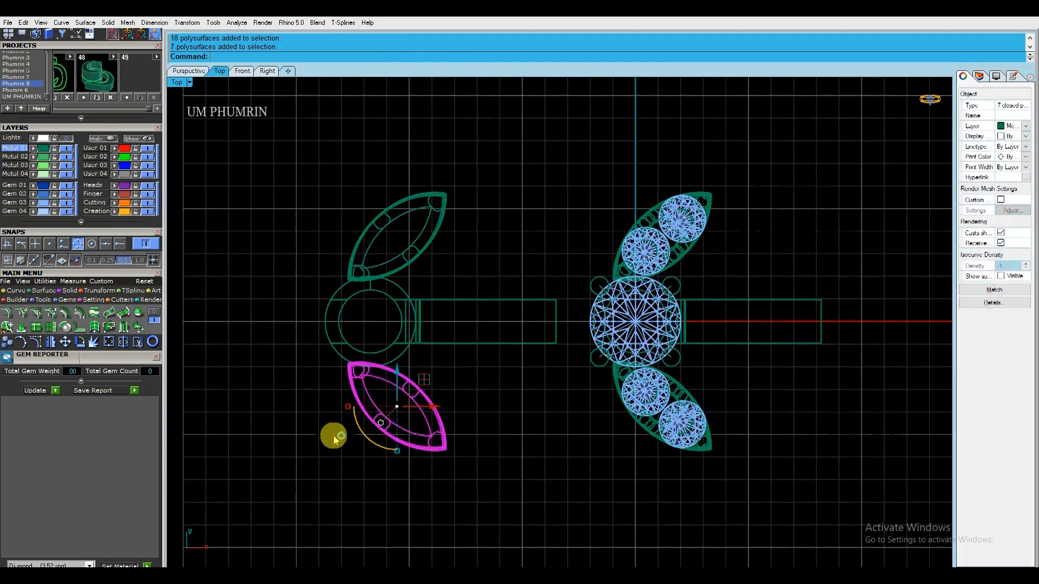
scroll(338, 431, up, 6)
scroll(468, 331, down, 3)
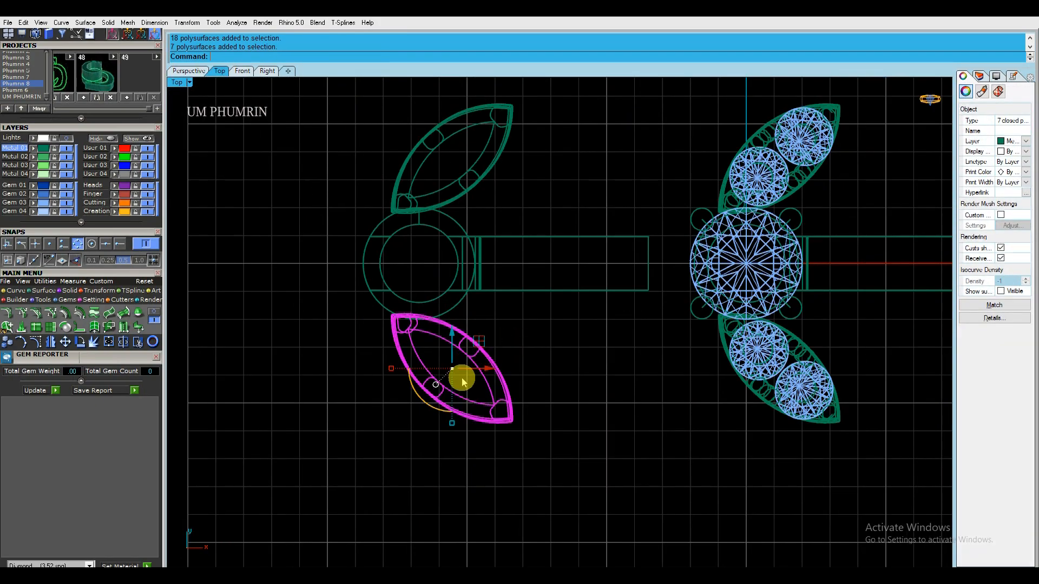
Try to scale the whole domed element down slightly in the top view
scroll(462, 354, down, 4)
drag(552, 433, 304, 177)
scroll(462, 296, up, 4)
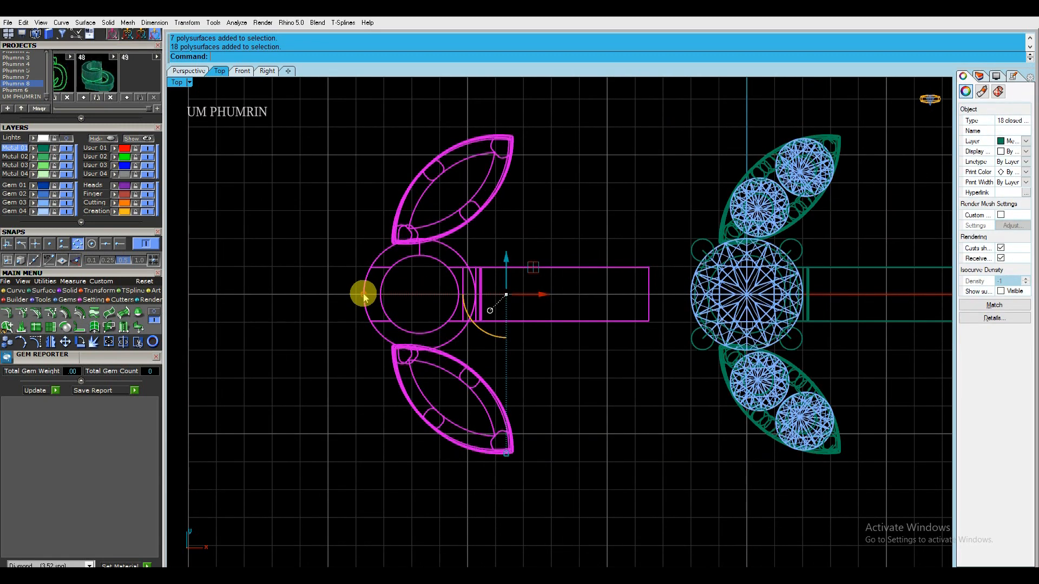
drag(363, 296, 373, 294)
key(Escape)
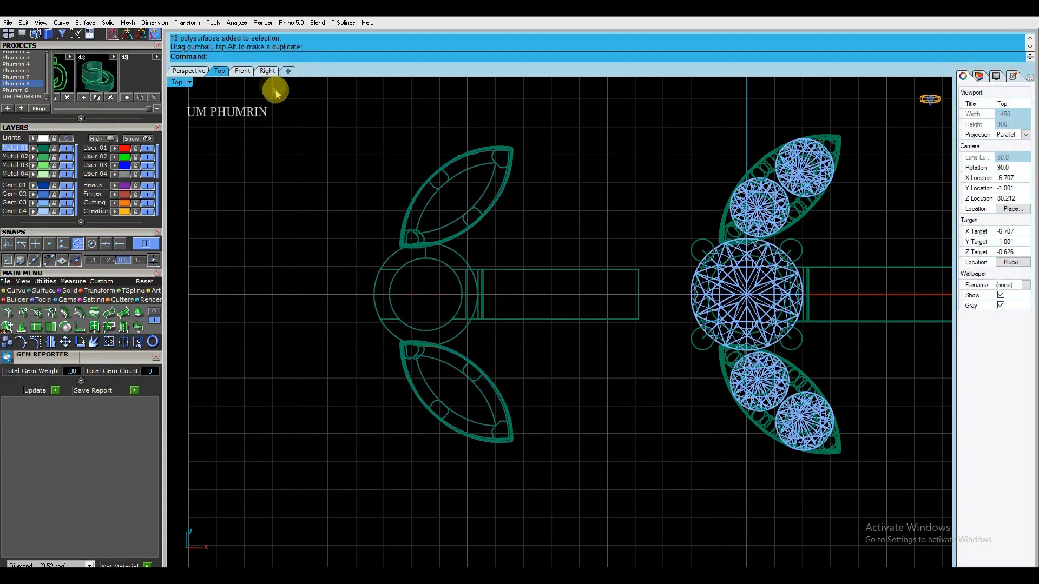
Draw a horizontal reference line along the base of both elements in the front view and select the domed element
click(267, 70)
scroll(410, 203, down, 2)
click(243, 71)
key(Return)
click(696, 294)
click(284, 296)
scroll(429, 235, up, 2)
drag(594, 190, 426, 250)
scroll(426, 251, up, 4)
Dimension the height of the notch on the domed round setting's outer side
text(da)
key(Return)
click(375, 252)
click(371, 229)
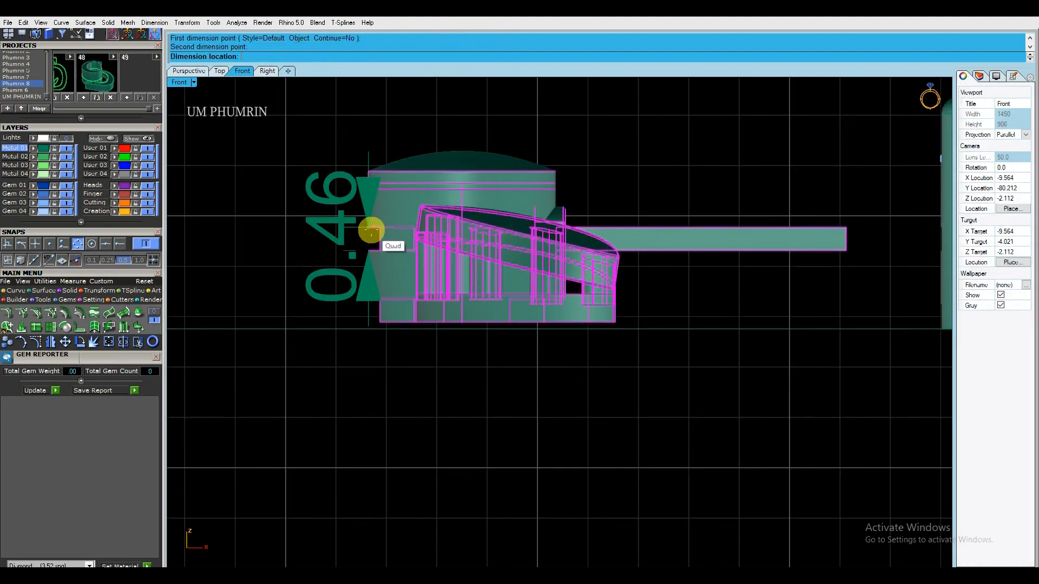
key(Escape)
scroll(528, 238, down, 2)
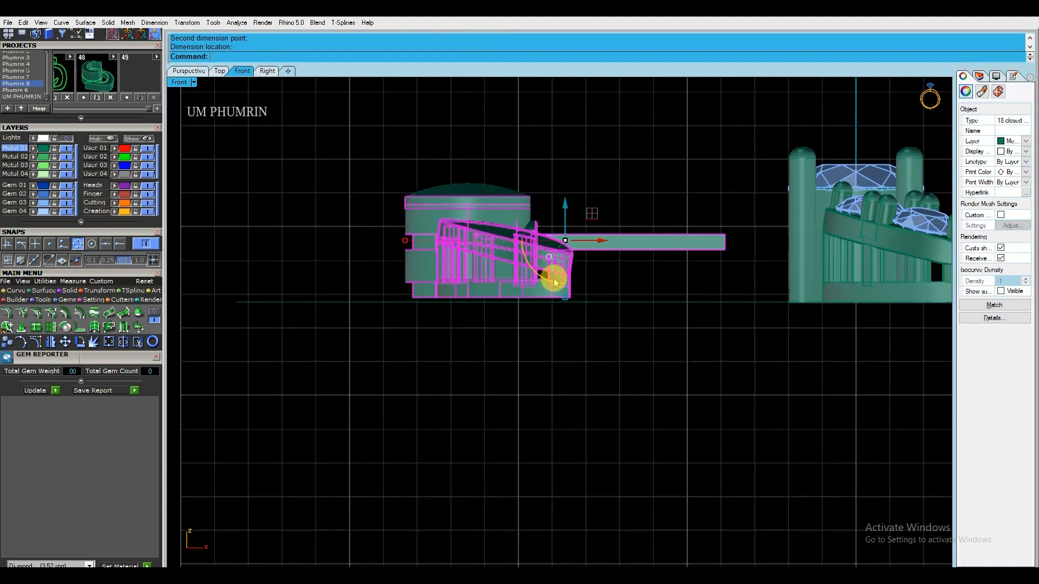
Undo the reference line and the scaling of the whole domed element
scroll(565, 218, up, 4)
drag(566, 236, 570, 246)
scroll(579, 243, down, 3)
key(ctrl+z)
key(ctrl+z)
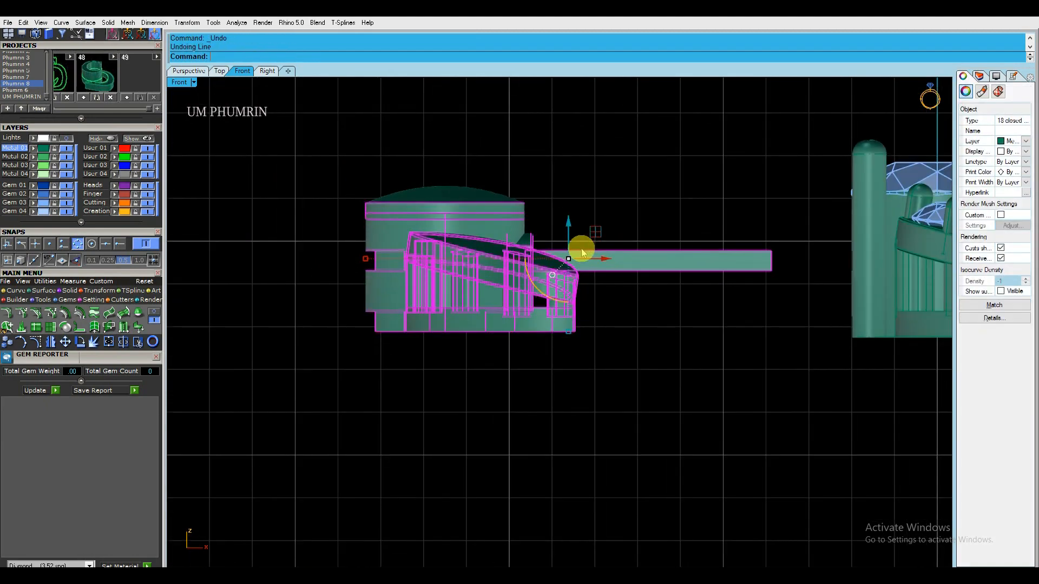
key(ctrl+z)
click(612, 231)
Scale the marquise side settings of the domed element down slightly in the top view
click(219, 71)
drag(469, 225, 552, 319)
right_drag(553, 318, 517, 293)
mouse_move(501, 218)
mouse_down()
mouse_move(563, 224)
mouse_move(505, 217)
mouse_up()
key(Escape)
scroll(505, 217, down, 4)
drag(522, 317, 341, 162)
click(378, 179)
scroll(350, 248, down, 2)
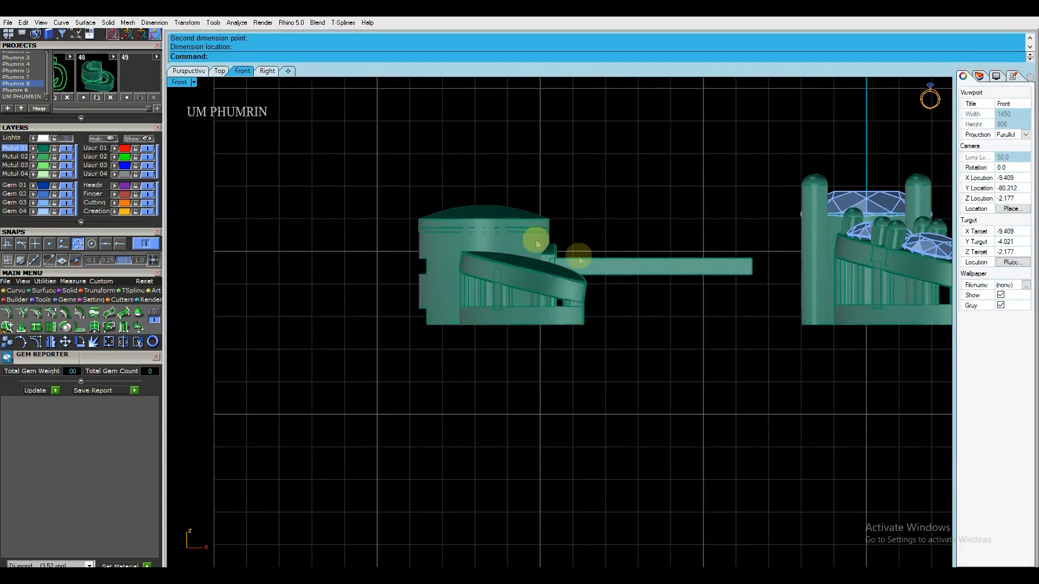
Adjust the position of the domed element's link bar in the front view
click(622, 266)
drag(688, 266, 367, 237)
key(Escape)
Group the domed round setting, both marquise settings and the link bar into one element
right_drag(672, 241, 564, 219)
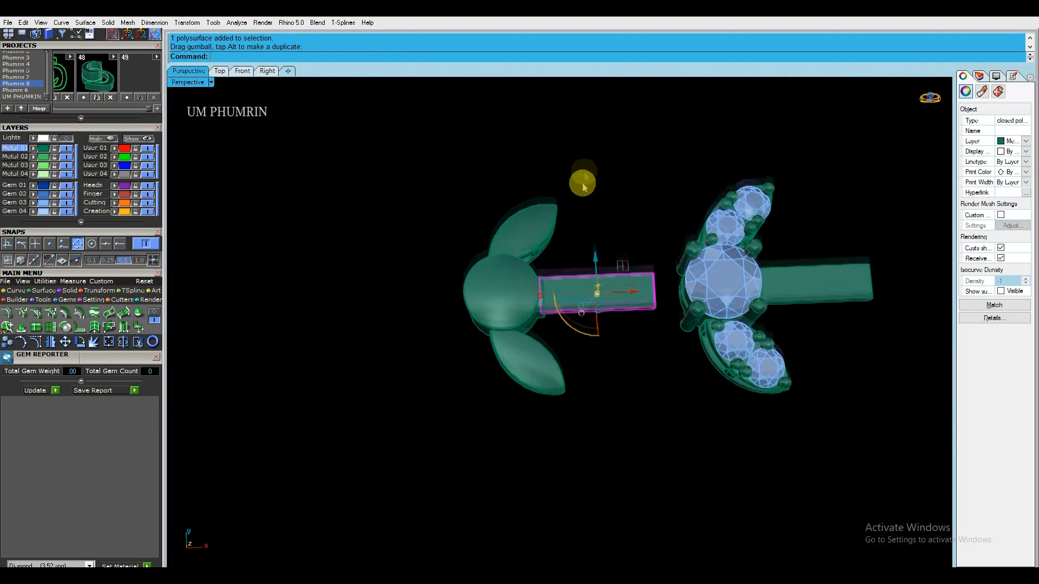
click(552, 290)
right_drag(552, 290, 579, 186)
click(441, 212)
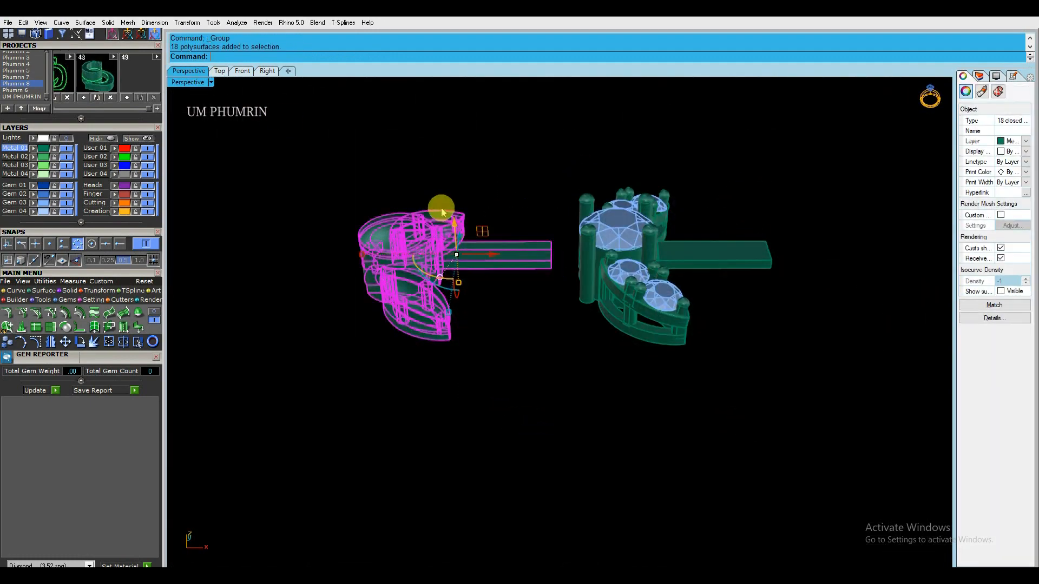
right_drag(441, 211, 476, 285)
Move the grouped domed element along the X axis until it sits against the stone-set element
drag(476, 286, 661, 299)
click(426, 295)
right_drag(592, 284, 416, 286)
Duplicate the stone-set element along the X axis and fit the copy directly against the first one in the top view
click(491, 276)
right_drag(492, 276, 518, 309)
drag(555, 294, 723, 294)
click(220, 71)
ctrl+right_drag(798, 270, 798, 179)
ctrl+right_drag(670, 258, 670, 290)
right_drag(670, 290, 417, 336)
drag(903, 307, 900, 306)
ctrl+right_drag(609, 270, 609, 357)
right_drag(558, 309, 459, 320)
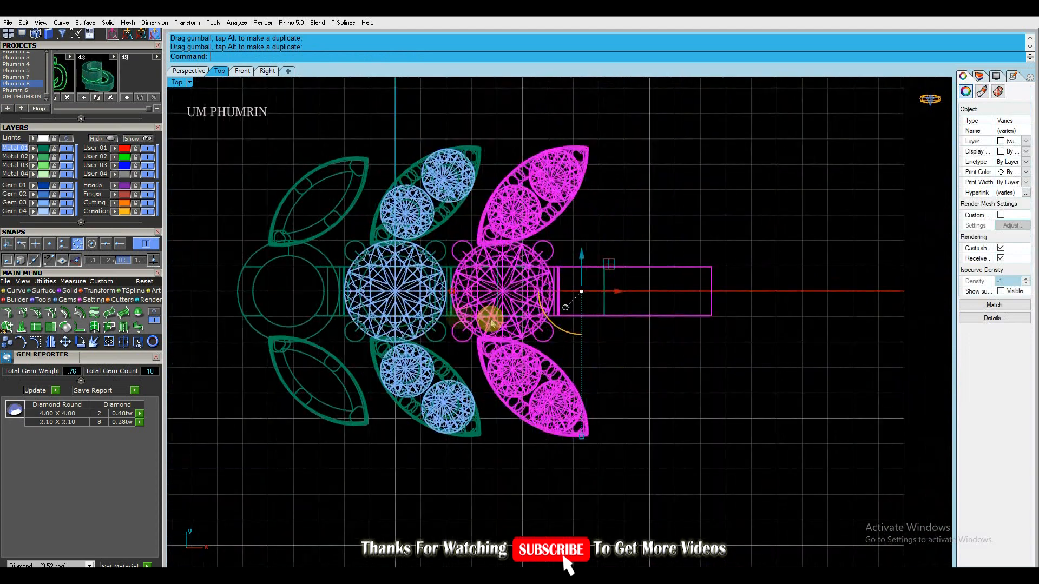
click(415, 346)
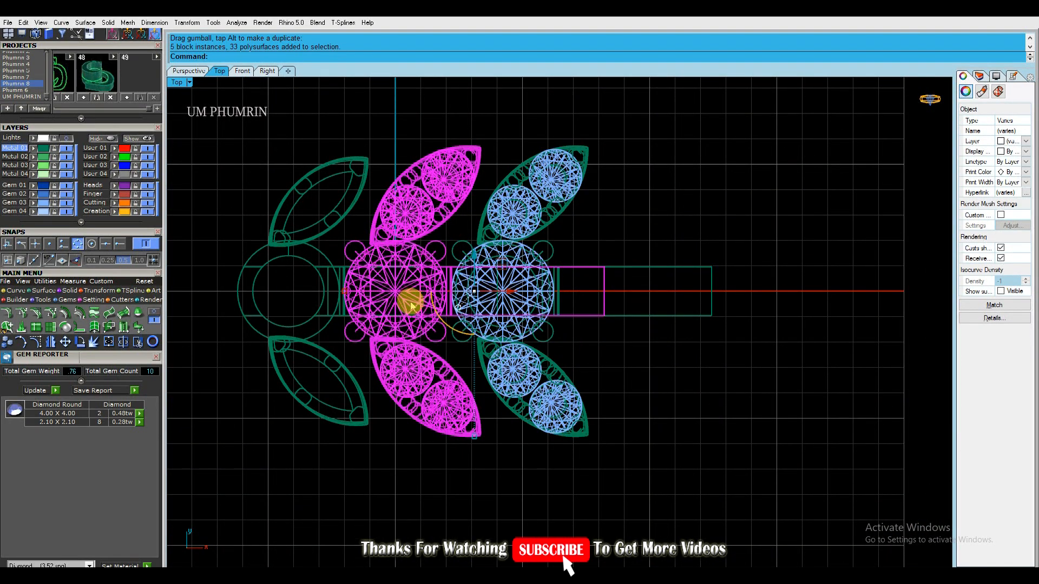
click(108, 320)
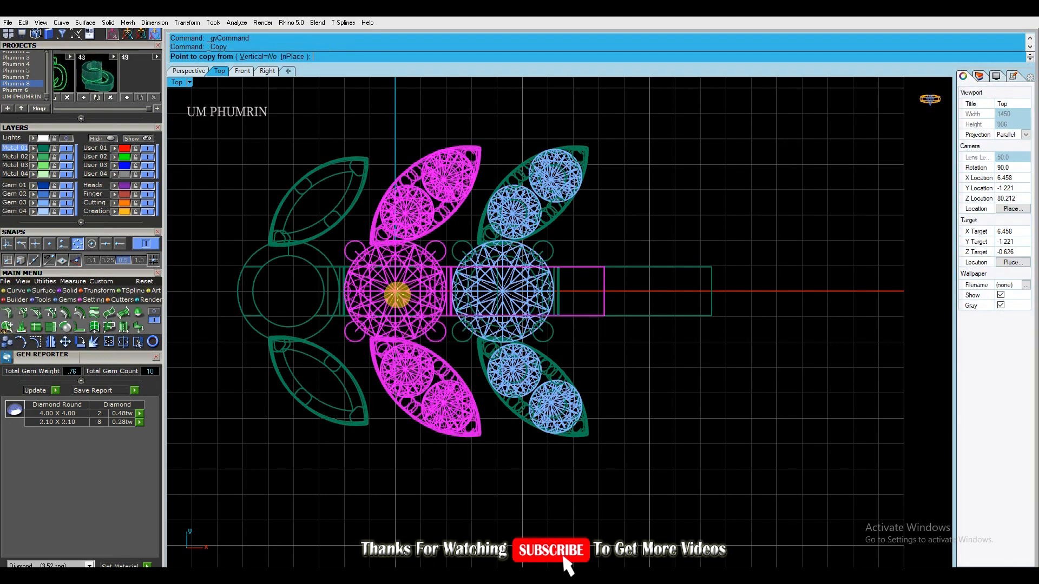
click(395, 291)
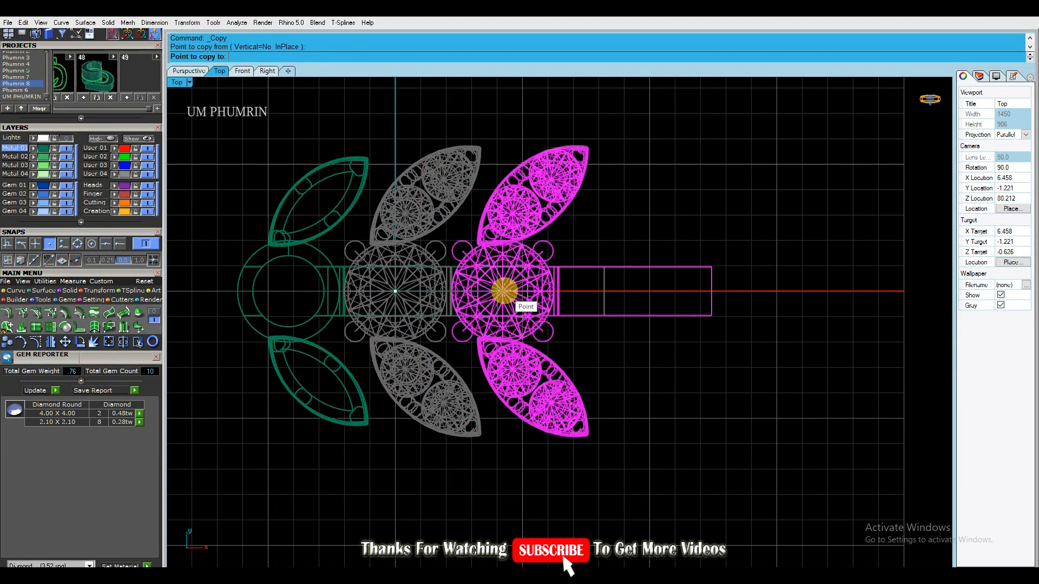
right_click(598, 291)
click(504, 292)
right_click(455, 294)
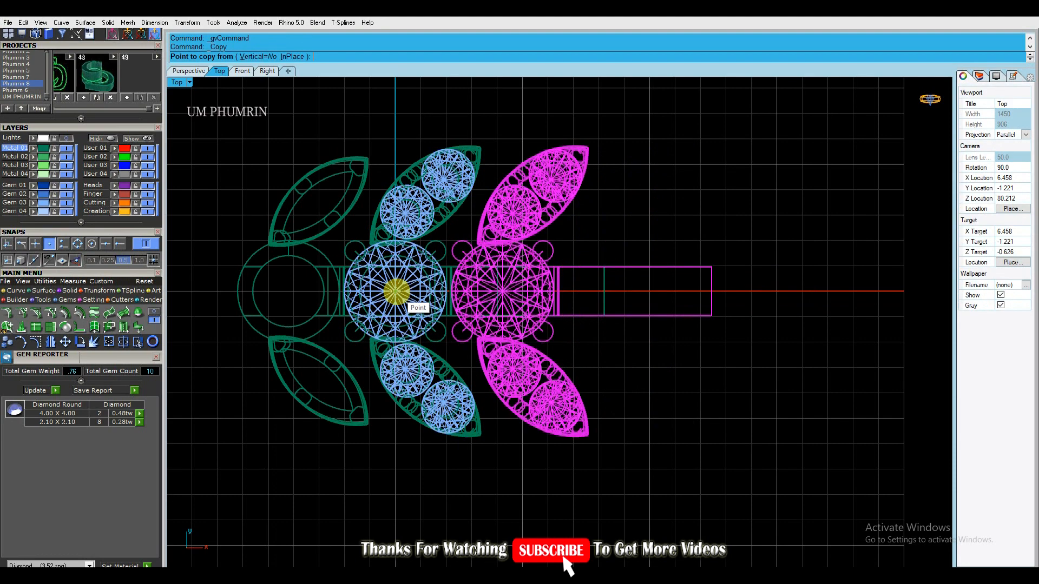
right_click(397, 292)
click(396, 292)
right_click(417, 292)
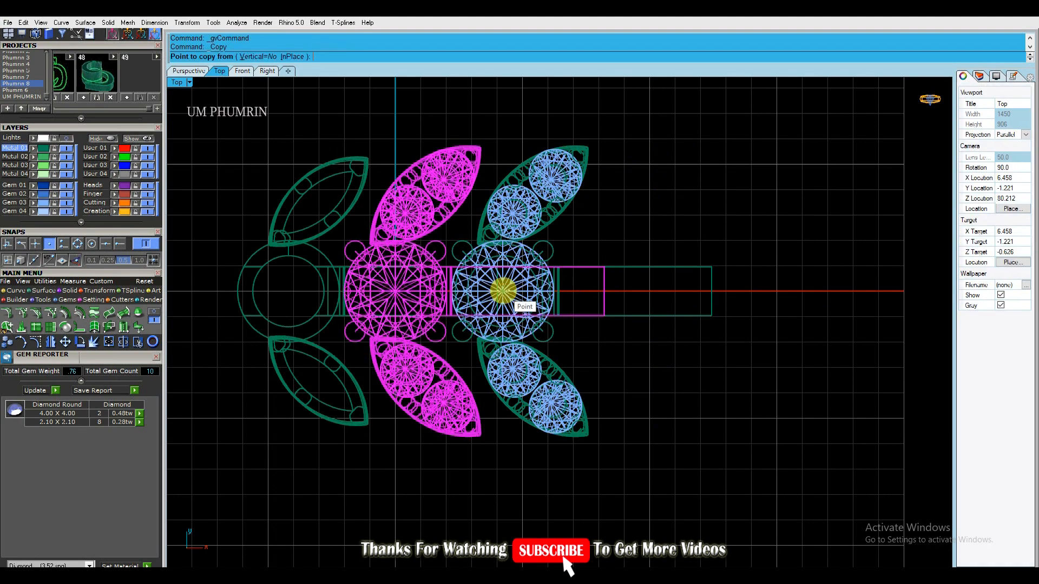
key(Escape)
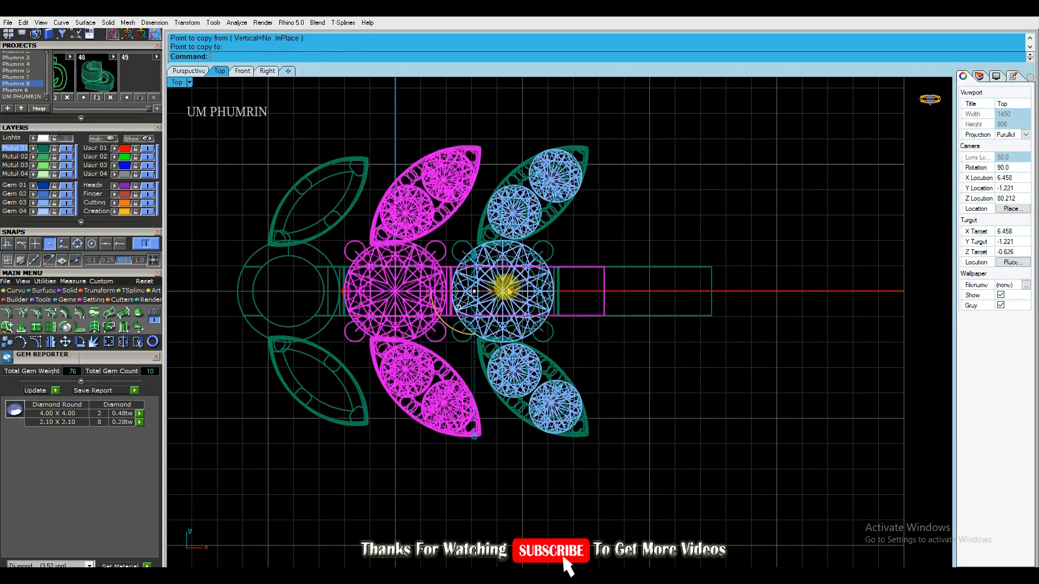
Copy the second stone-set element three times along the X axis, spacing the copies from round stone centre to stone centre
click(513, 307)
key(Return)
click(395, 291)
click(502, 291)
click(610, 291)
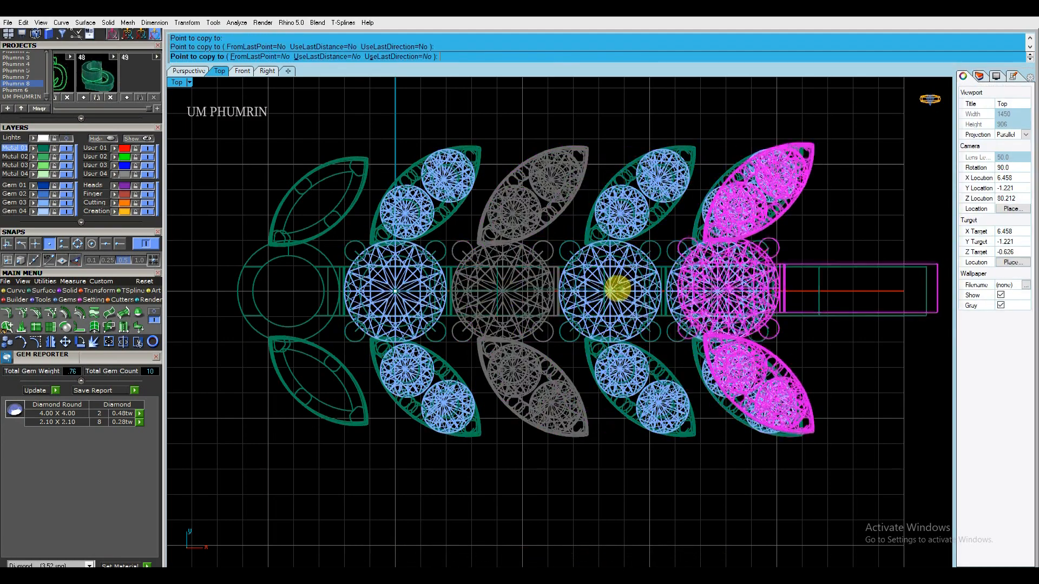
right_drag(787, 292, 519, 291)
click(449, 291)
scroll(559, 291, down, 6)
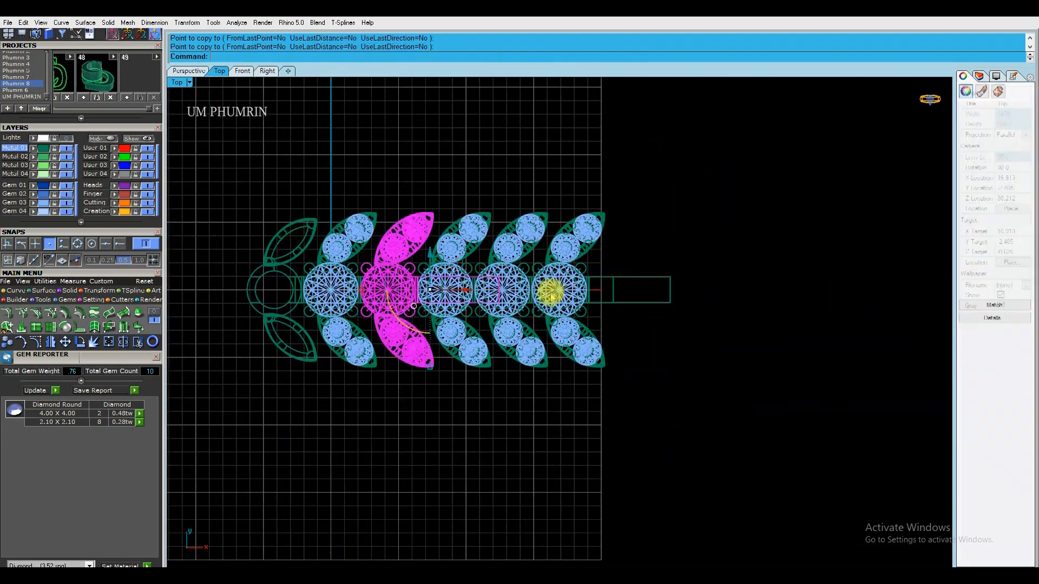
Add one more stone-set element and copy the last five elements as a block five pitches further along the strip
key(Return)
key(Return)
drag(736, 389, 409, 336)
key(Return)
click(330, 290)
click(620, 291)
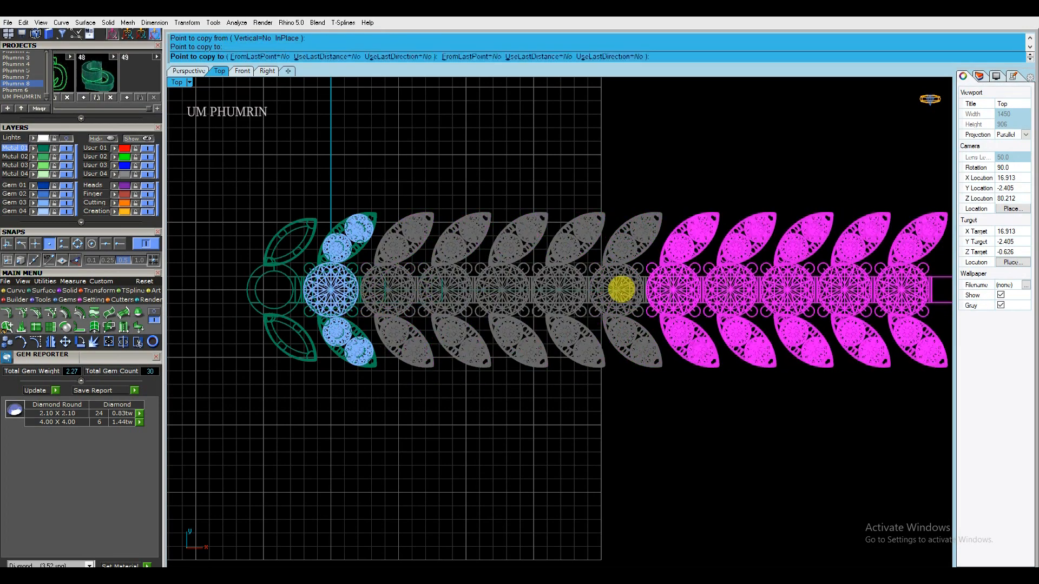
scroll(622, 292, down, 6)
right_drag(622, 291, 472, 298)
Extend the strip to twelve stone-set elements and select them all to refresh the gem report
key(Return)
click(620, 310)
key(Return)
click(620, 297)
key(Return)
click(628, 317)
key(Return)
click(623, 299)
key(Return)
drag(728, 364, 329, 324)
click(236, 332)
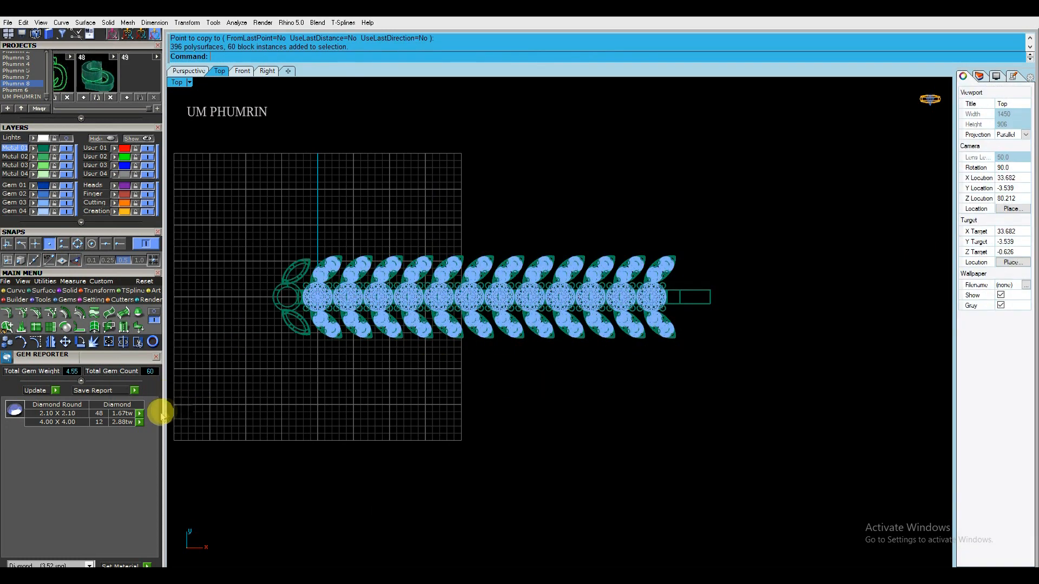
Check the 4.00 x 4.00 round stones in the gem report
click(140, 422)
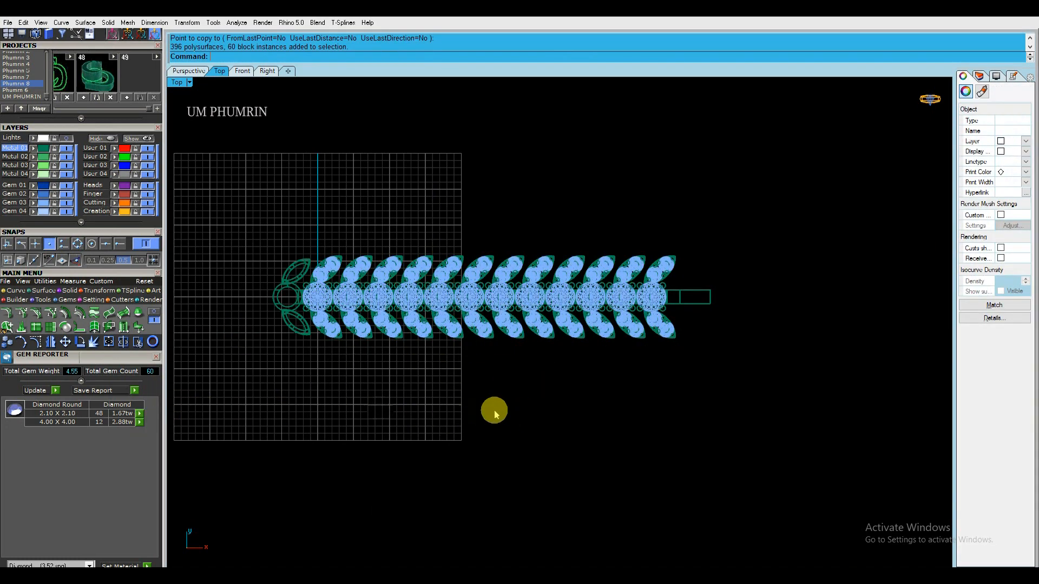
click(140, 423)
click(339, 419)
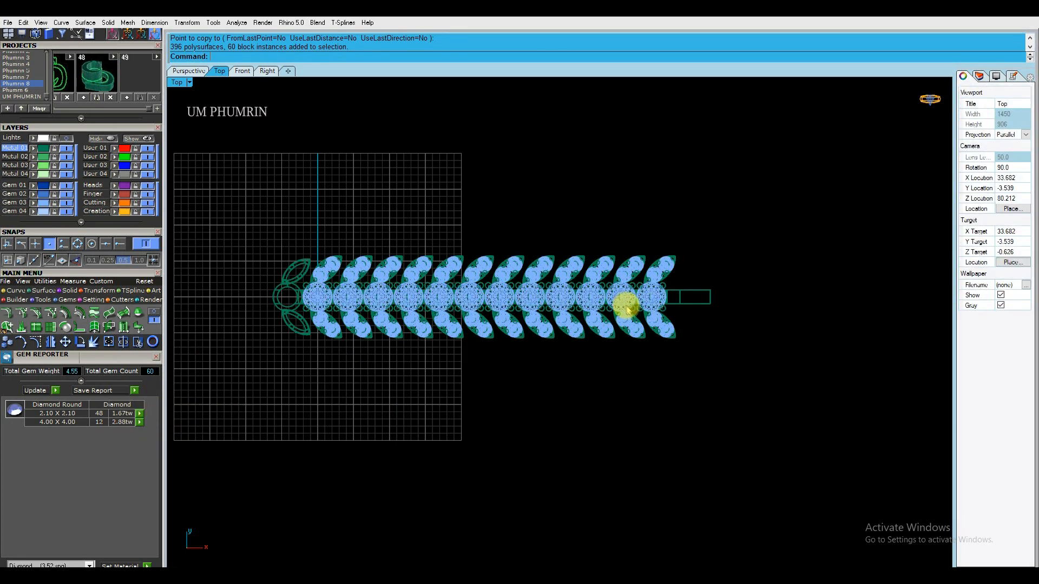
Copy two neighbouring stone-set elements onto the far end of the strip, and check the 4.00 x 4.00 stones
click(606, 332)
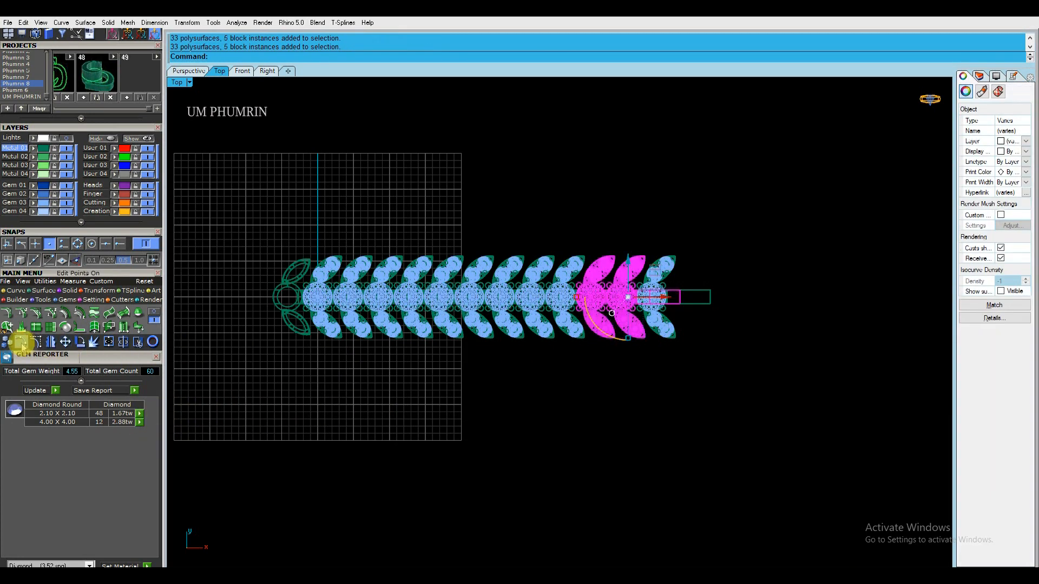
click(561, 297)
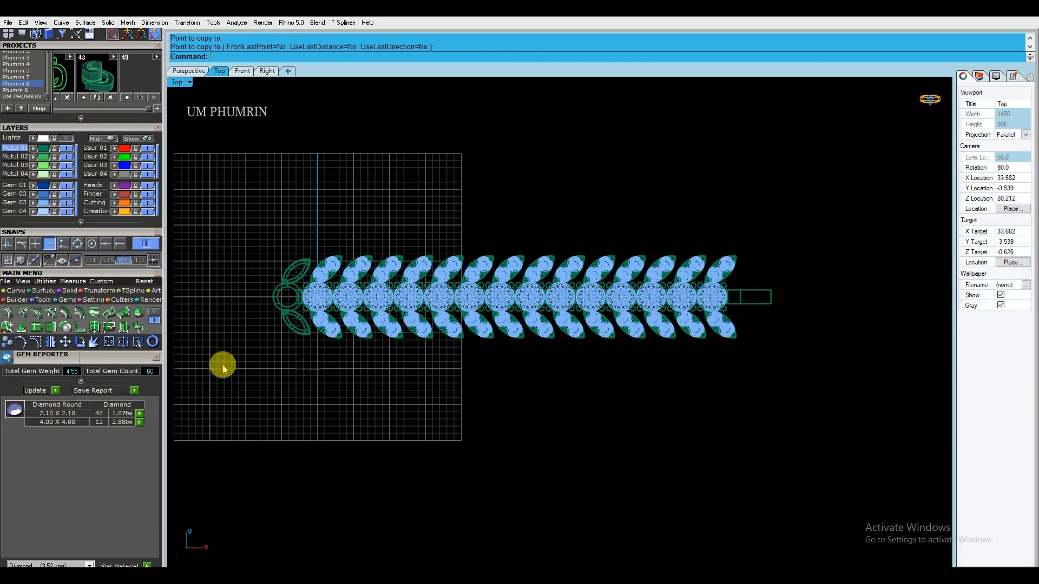
click(141, 422)
click(427, 424)
Duplicate the grouped domed element outward along the X axis at the start of the strip
click(295, 325)
scroll(294, 325, up, 8)
right_drag(379, 282, 426, 347)
scroll(508, 343, down, 2)
scroll(509, 346, down, 1)
scroll(357, 333, up, 6)
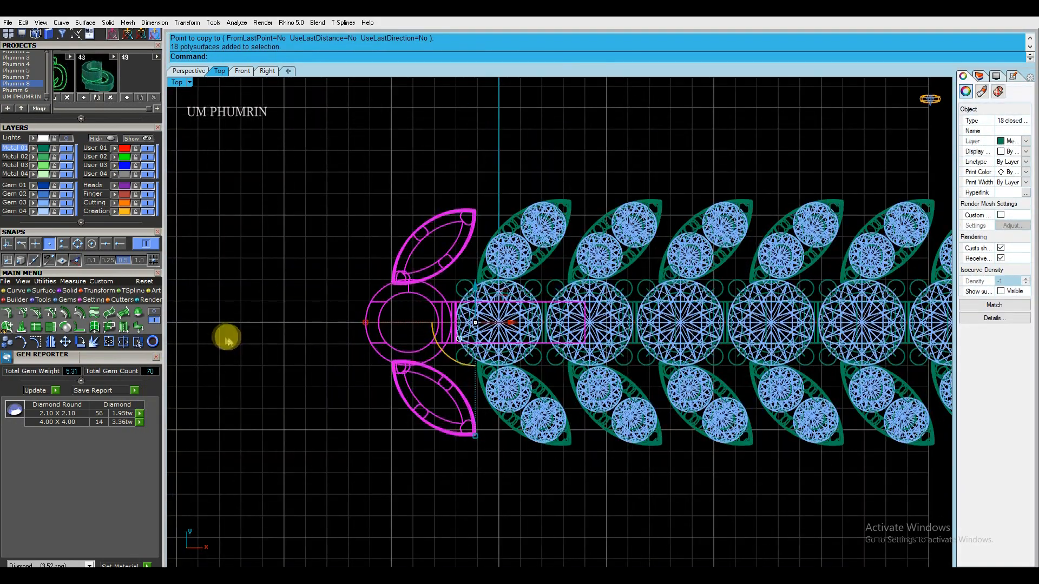
click(190, 72)
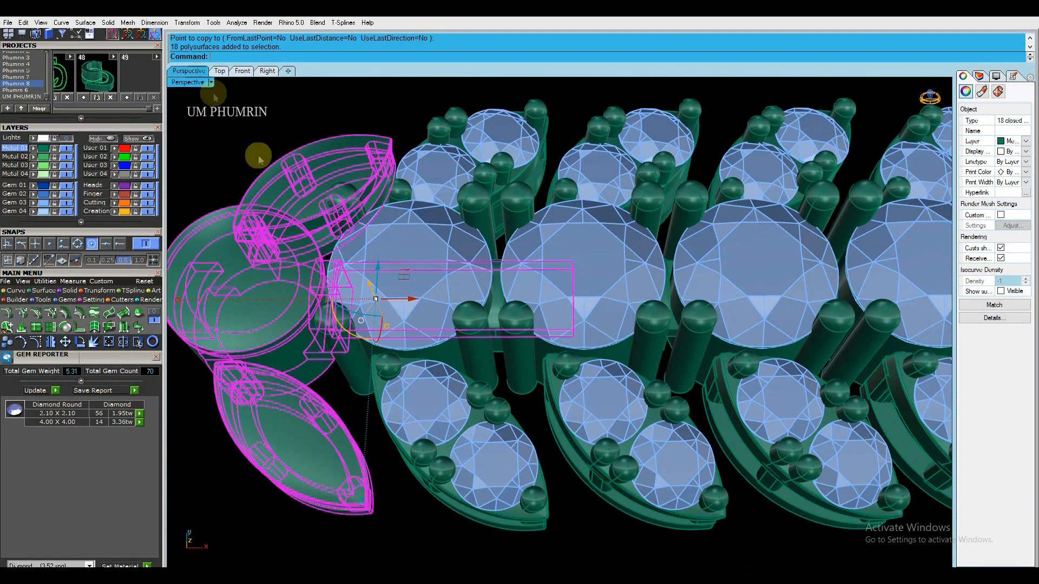
right_drag(335, 216, 472, 265)
alt+drag(573, 275, 417, 295)
click(219, 71)
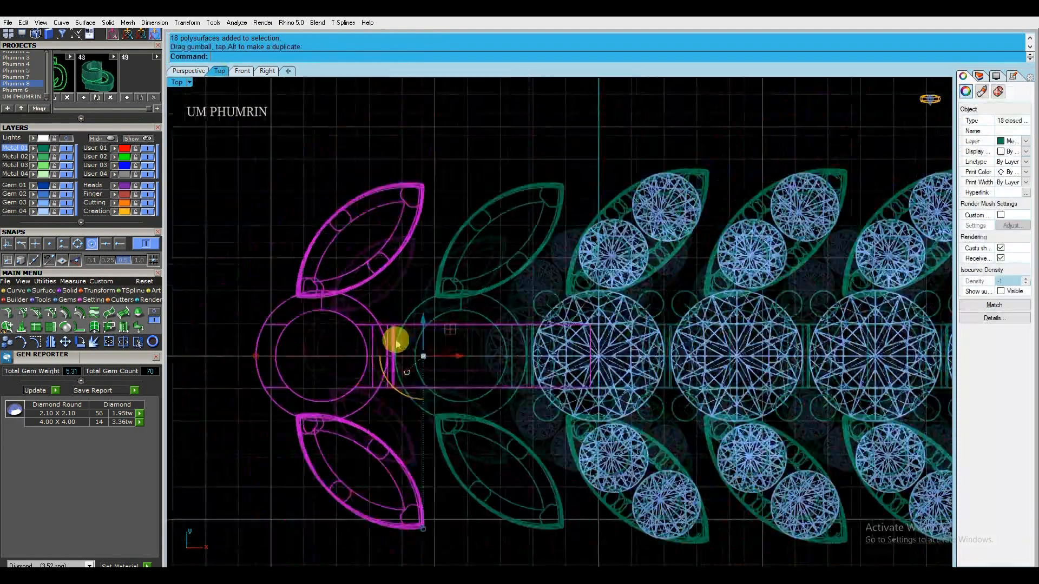
Slide the duplicated domed element along the X axis so it fits against the neighbouring domed element
scroll(455, 376, up, 5)
drag(490, 310, 497, 322)
scroll(497, 321, down, 5)
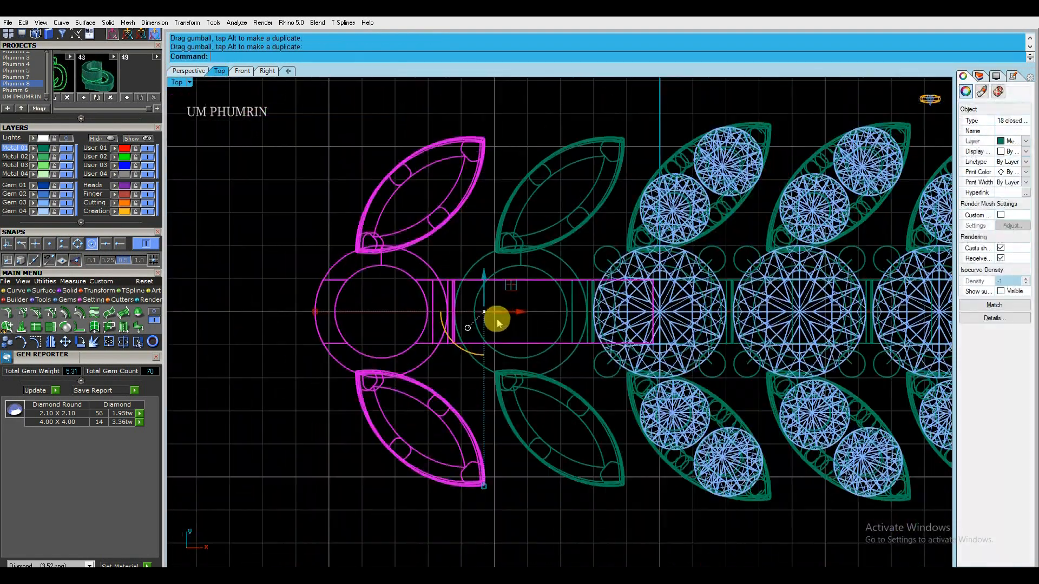
Examine the fit between the duplicated domed element and its neighbours from the side in the perspective view
click(190, 72)
scroll(486, 187, down, 6)
click(459, 128)
right_drag(487, 188, 486, 275)
scroll(529, 322, up, 5)
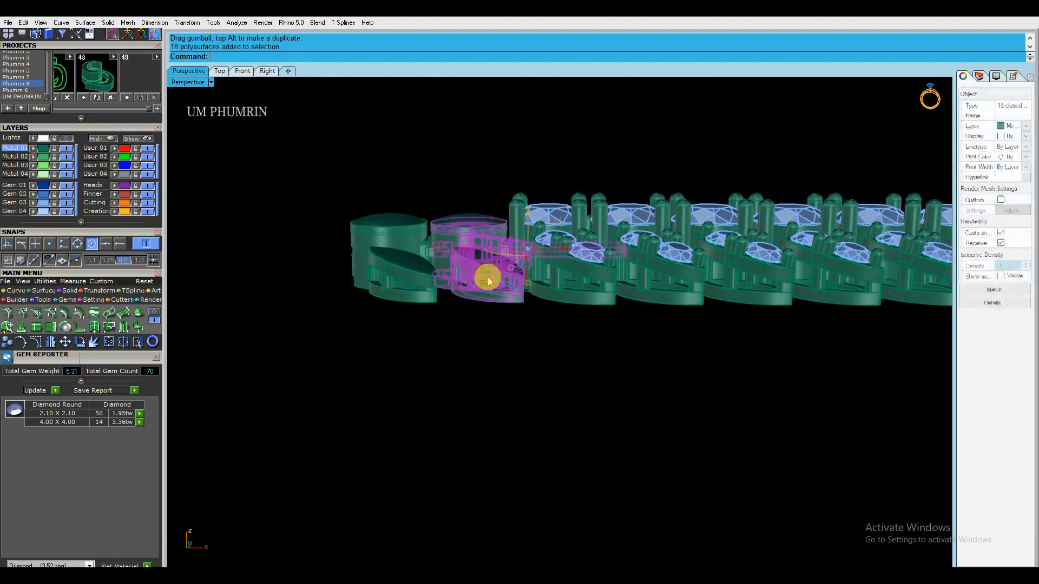
scroll(507, 292, up, 3)
click(509, 294)
right_drag(505, 320, 459, 416)
click(364, 328)
right_drag(364, 328, 521, 293)
click(515, 199)
Copy the outermost domed element four more times outward at the start of the strip, snapping centre to centre
click(219, 71)
click(501, 269)
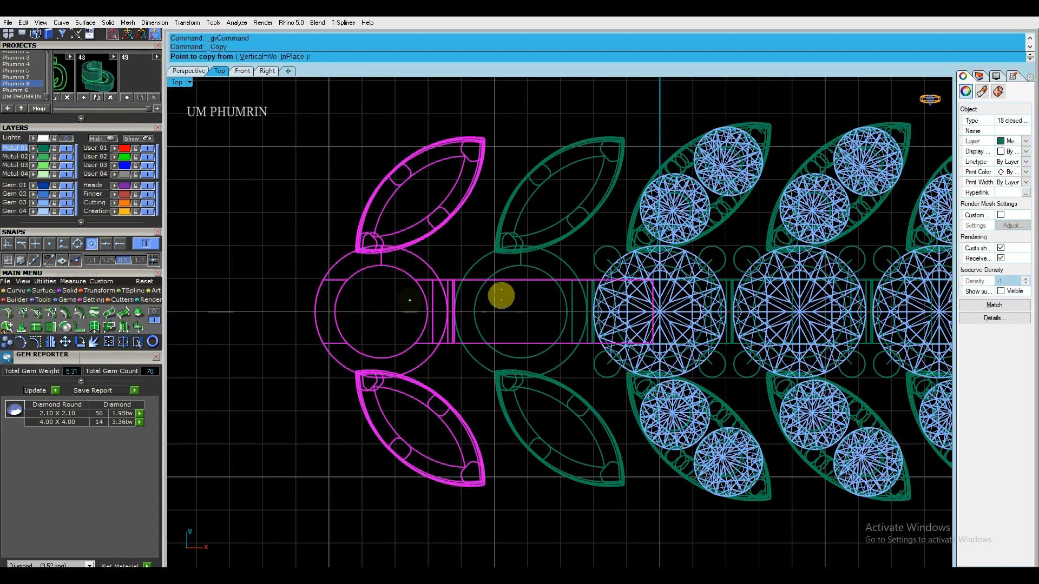
right_drag(471, 275, 649, 273)
click(468, 271)
click(344, 267)
right_drag(347, 269, 708, 267)
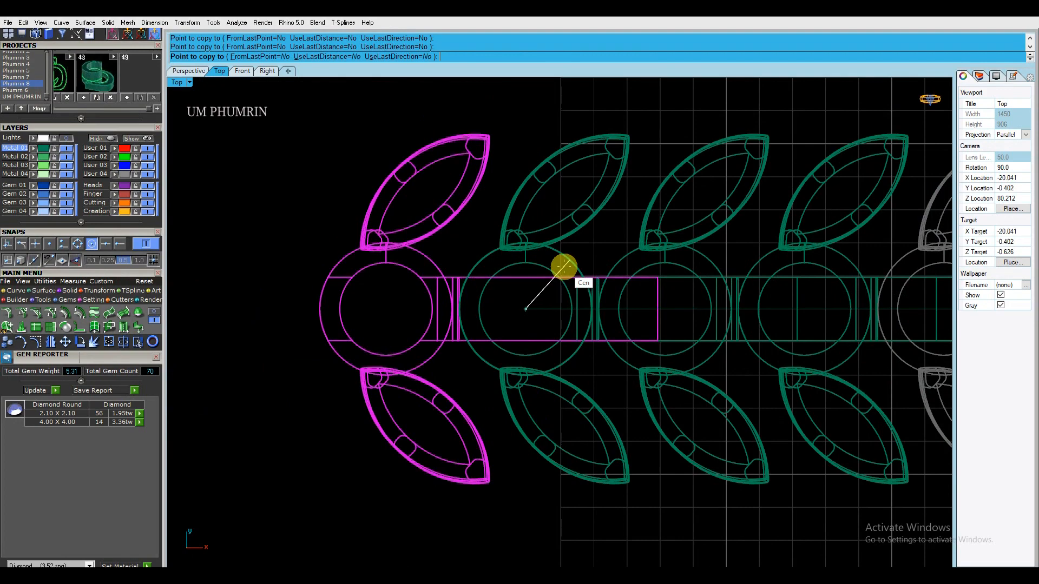
scroll(563, 269, down, 8)
Copy the five outer domed elements as a block onto the outer end of the strip, excluding the one beside the stones
click(189, 71)
right_drag(479, 292, 458, 222)
click(505, 203)
scroll(546, 272, down, 5)
drag(476, 303, 272, 238)
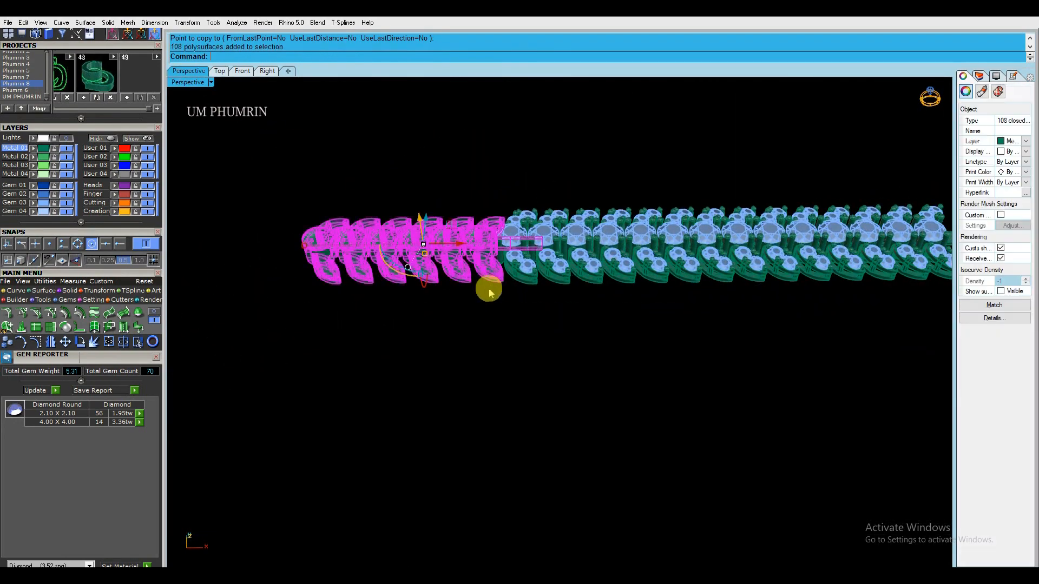
click(219, 71)
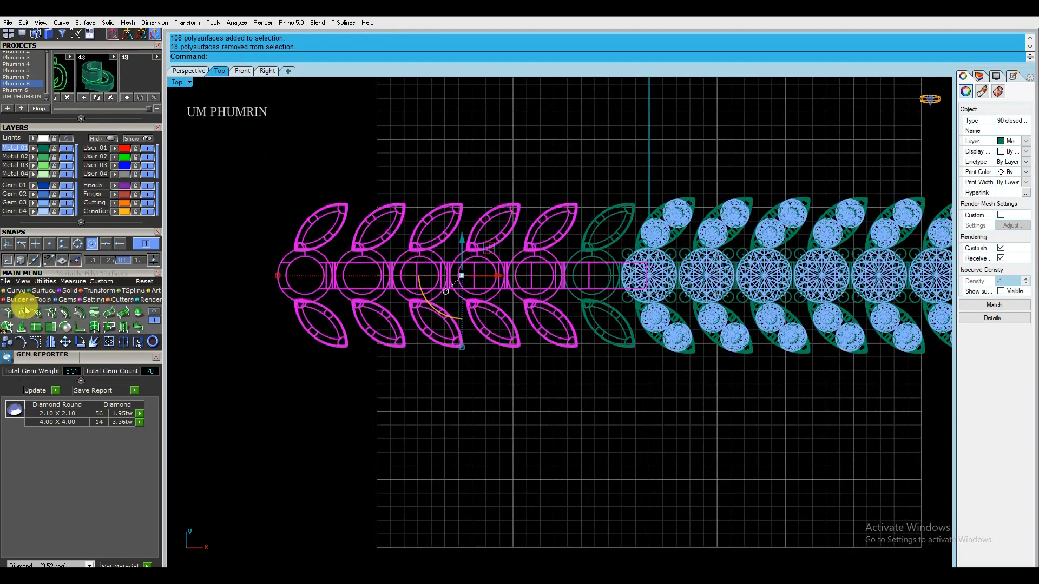
right_drag(351, 295, 603, 279)
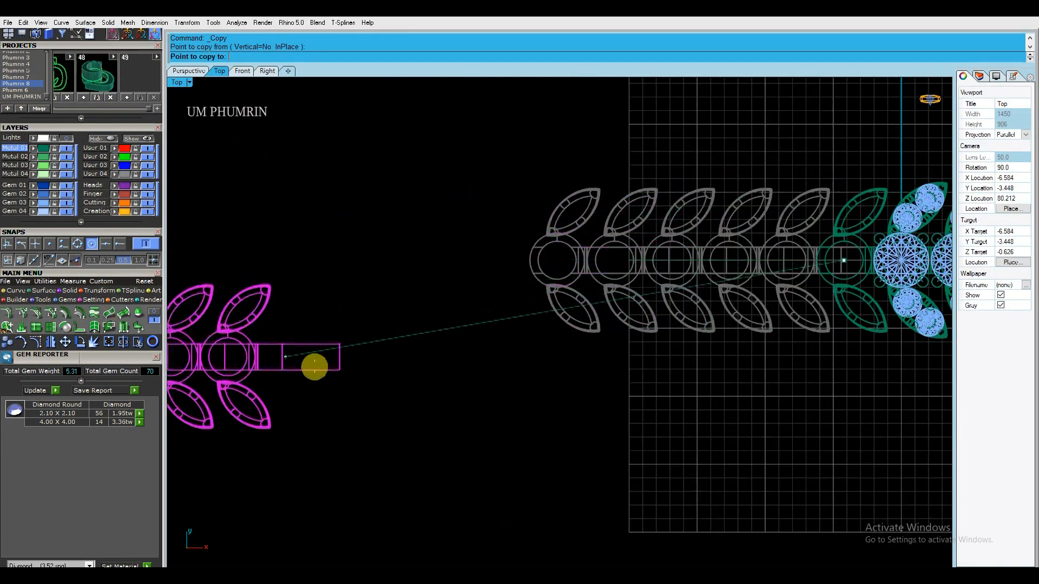
scroll(419, 320, down, 10)
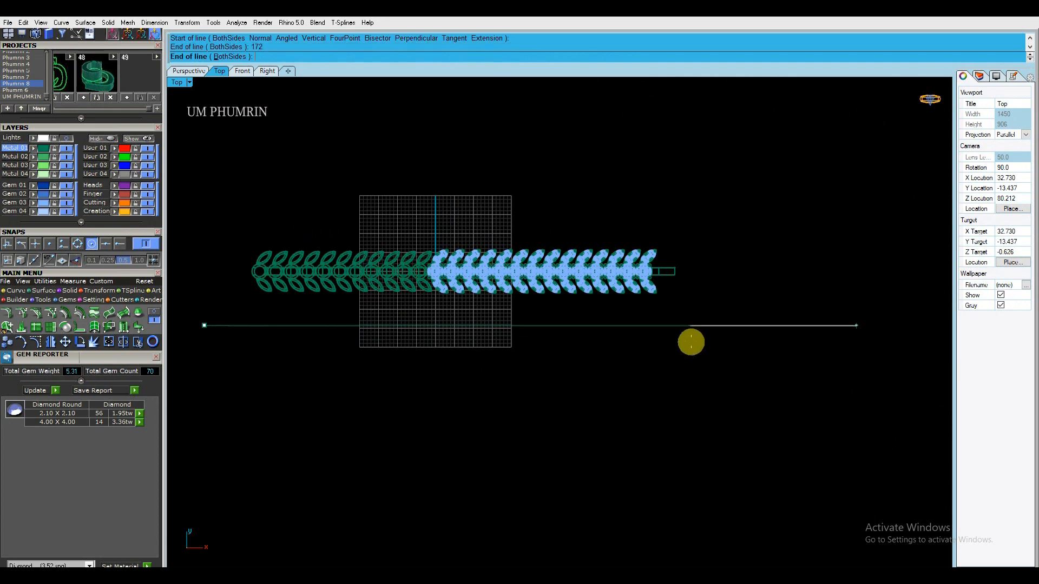
Place a horizontal reference line 172 mm long along the middle of the strip
right_drag(626, 331, 625, 350)
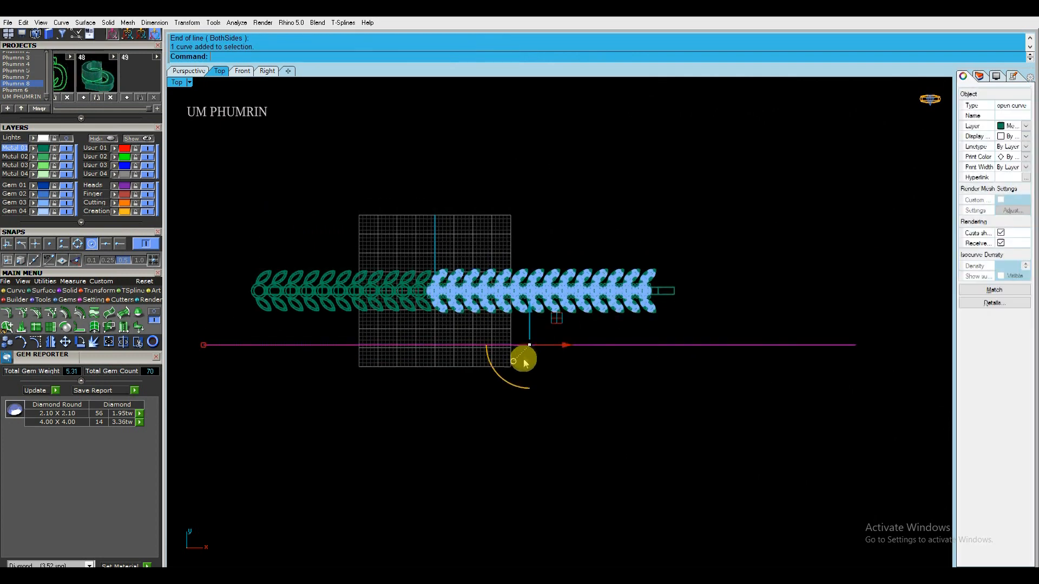
drag(518, 366, 572, 319)
drag(570, 279, 568, 277)
click(472, 235)
Copy two neighbouring domed elements onto the outer end at the start of the strip, snapping to the circle centre
right_drag(277, 280, 479, 310)
scroll(479, 311, up, 16)
click(479, 323)
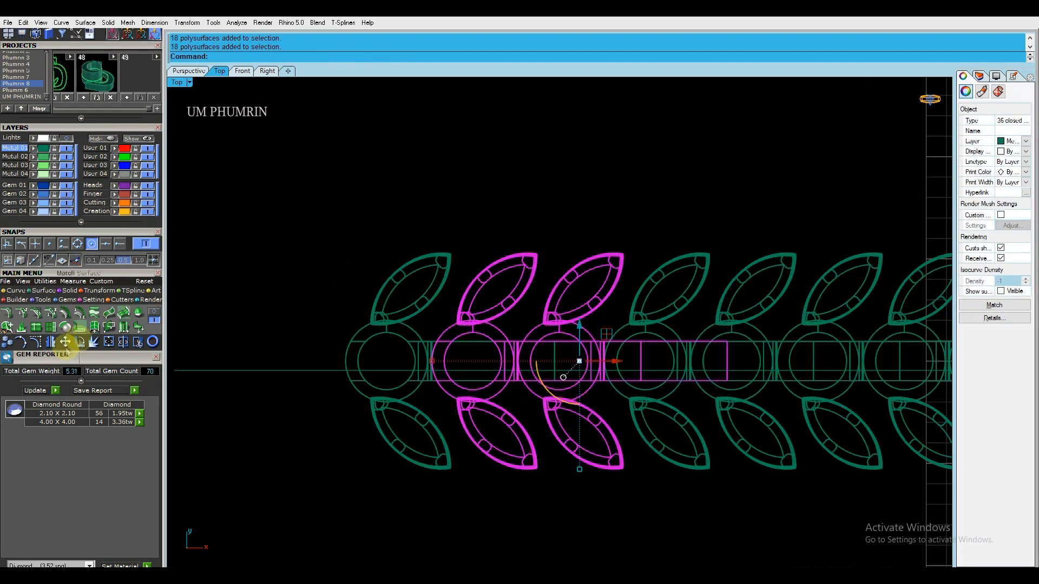
click(8, 342)
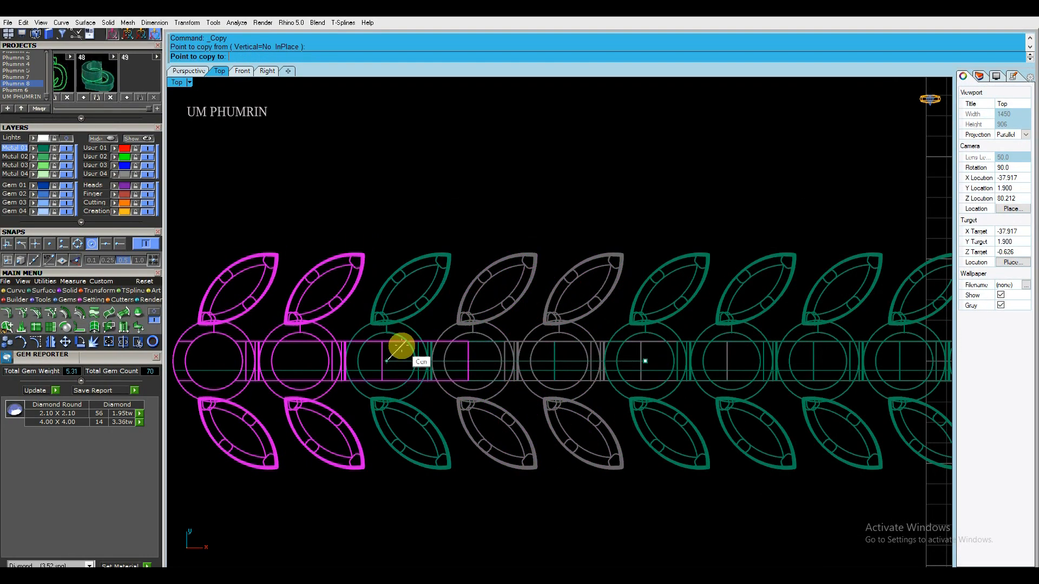
click(400, 345)
right_click(426, 333)
Duplicate the row of domed elements from the start of the strip along the X axis to its far end
scroll(405, 336, down, 6)
click(404, 336)
right_drag(363, 331, 400, 325)
click(400, 326)
scroll(408, 323, down, 6)
drag(293, 263, 697, 411)
right_drag(696, 411, 413, 326)
shift+click(472, 345)
scroll(489, 368, down, 3)
scroll(459, 363, up, 8)
scroll(461, 364, down, 6)
right_drag(548, 345, 587, 370)
scroll(590, 370, up, 2)
drag(591, 370, 673, 373)
Adjust the duplicated domed row so it joins the last stone-set element at the far end
scroll(458, 370, up, 6)
mouse_move(471, 389)
mouse_down()
mouse_move(461, 387)
mouse_move(468, 381)
mouse_up()
scroll(486, 367, down, 20)
click(580, 359)
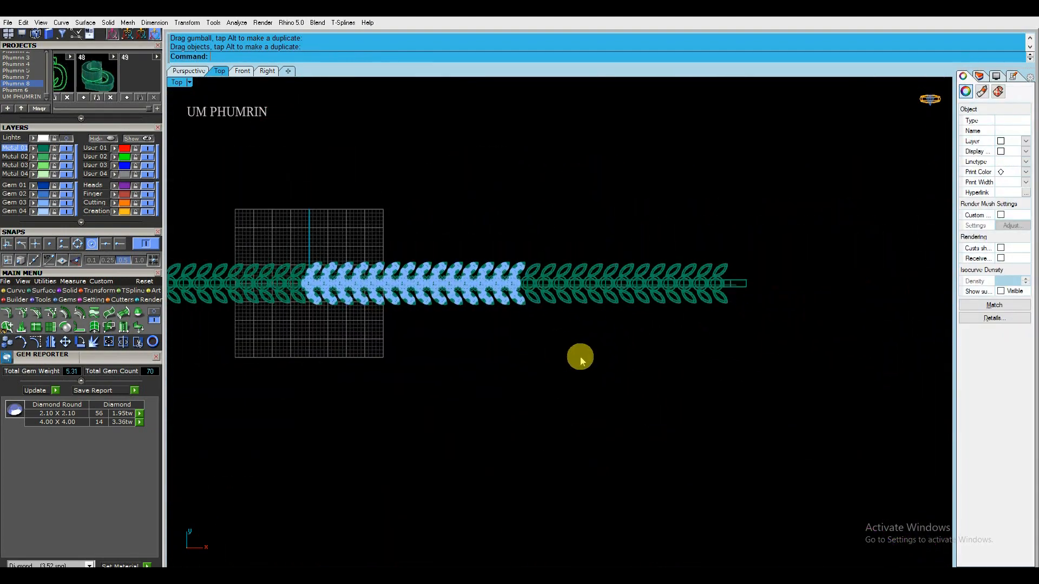
scroll(535, 260, up, 6)
scroll(515, 292, down, 6)
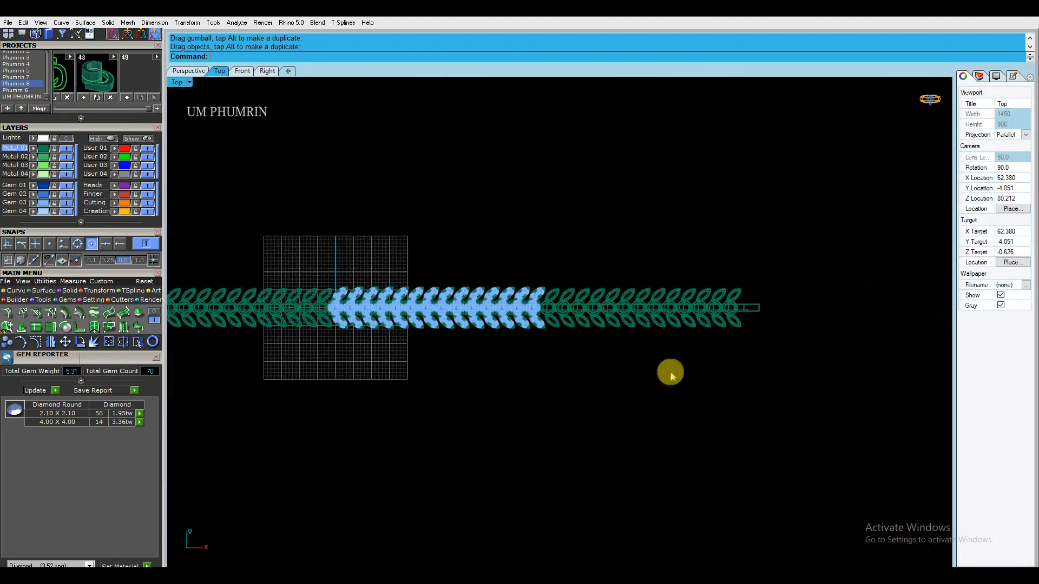
Set the top view's display mode to Working Shade
scroll(670, 373, down, 3)
click(177, 82)
click(375, 190)
click(178, 84)
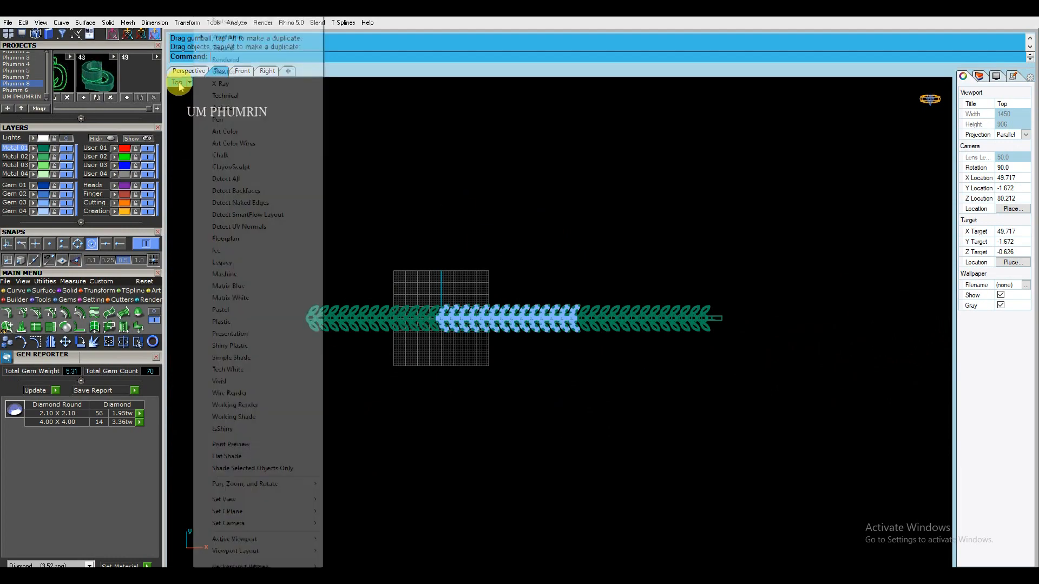
click(238, 418)
scroll(560, 349, up, 4)
right_drag(529, 318, 589, 344)
Set the perspective view's display mode to Working Shade and save the model
click(189, 72)
right_drag(556, 233, 480, 247)
click(211, 82)
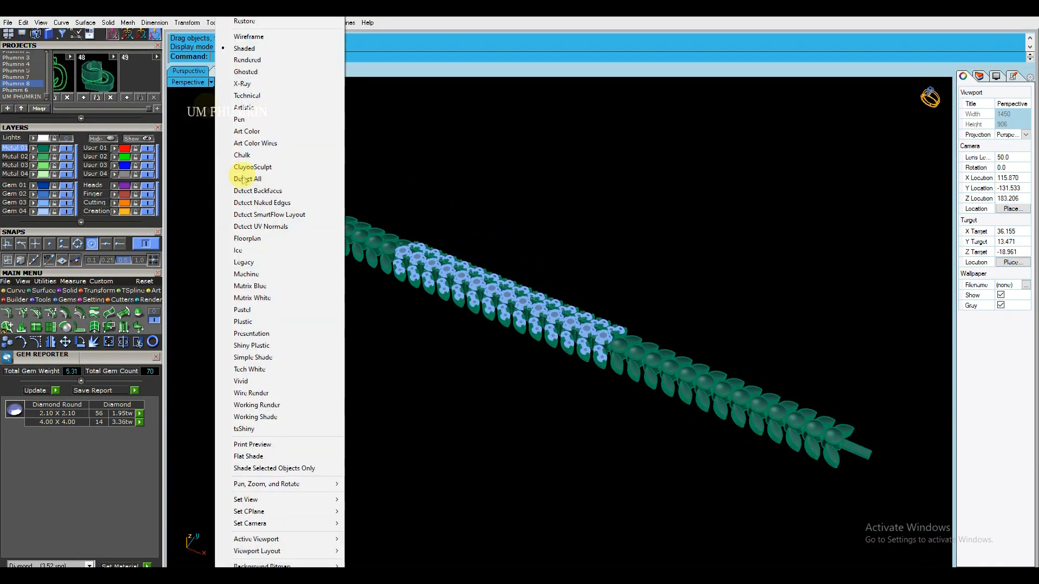
click(270, 416)
right_drag(454, 352, 639, 313)
scroll(639, 314, up, 5)
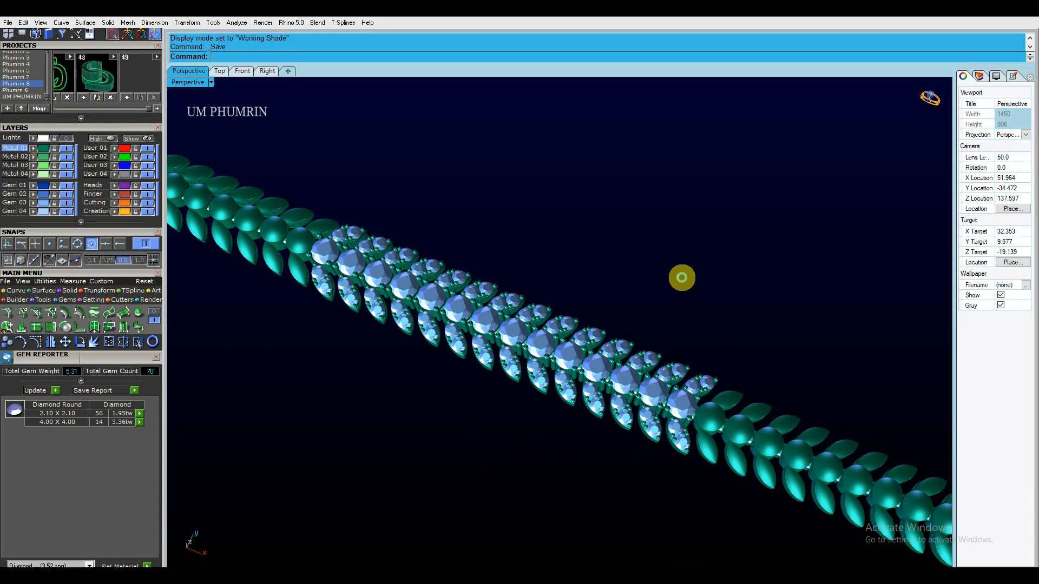
right_drag(682, 282, 497, 398)
click(219, 73)
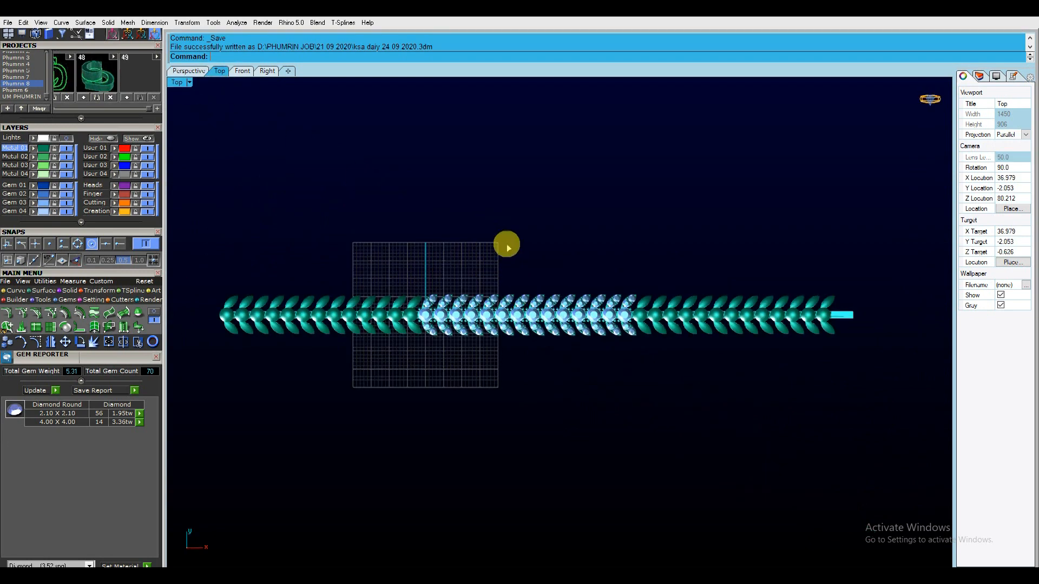
click(188, 71)
right_drag(644, 210, 642, 257)
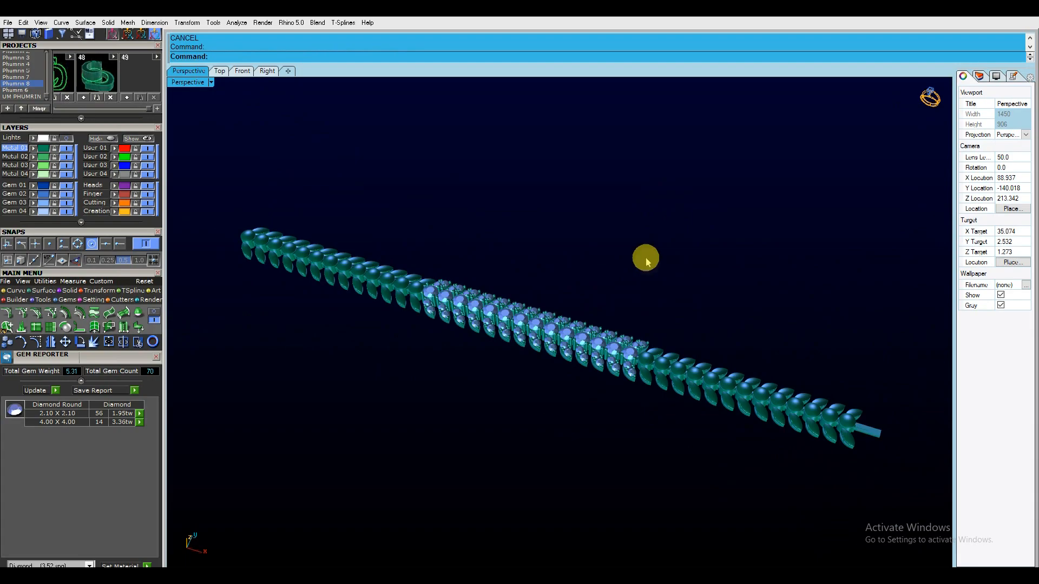